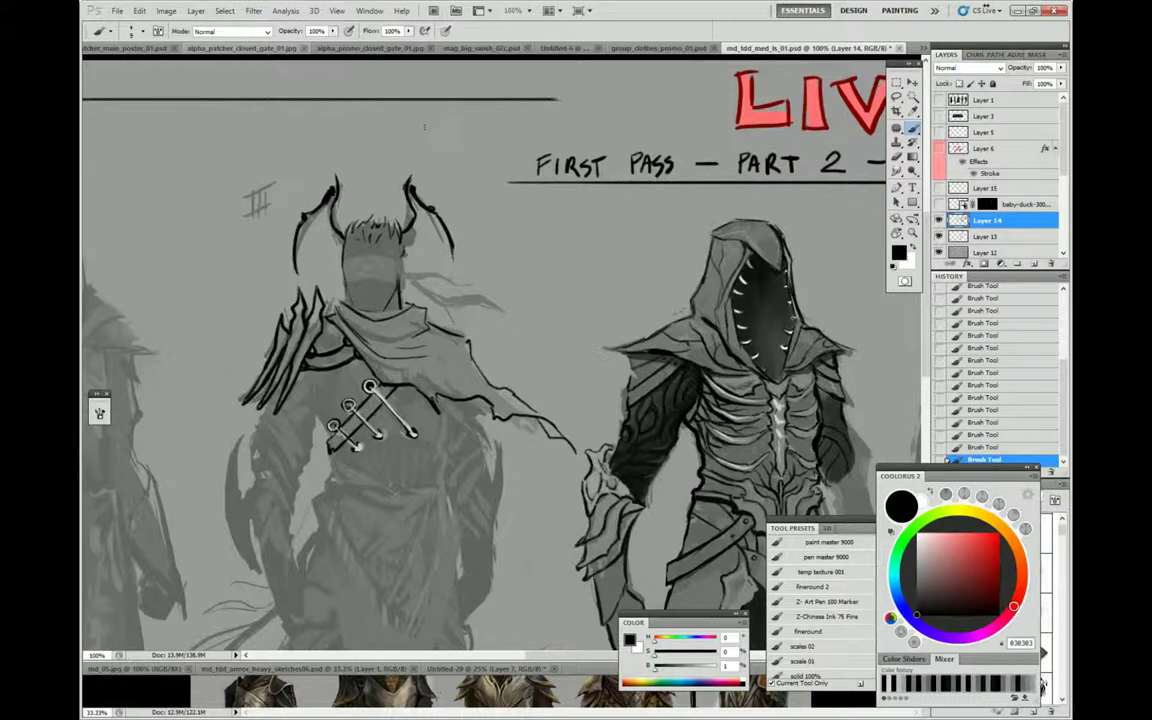
Ink the side contours of the horned figure's chest on either side of the strap fasteners
left_click_drag(300, 346, 266, 414)
left_click_drag(447, 402, 437, 454)
mouse_move(316, 405)
left_mouse_down()
mouse_move(304, 416)
mouse_move(344, 390)
left_mouse_up()
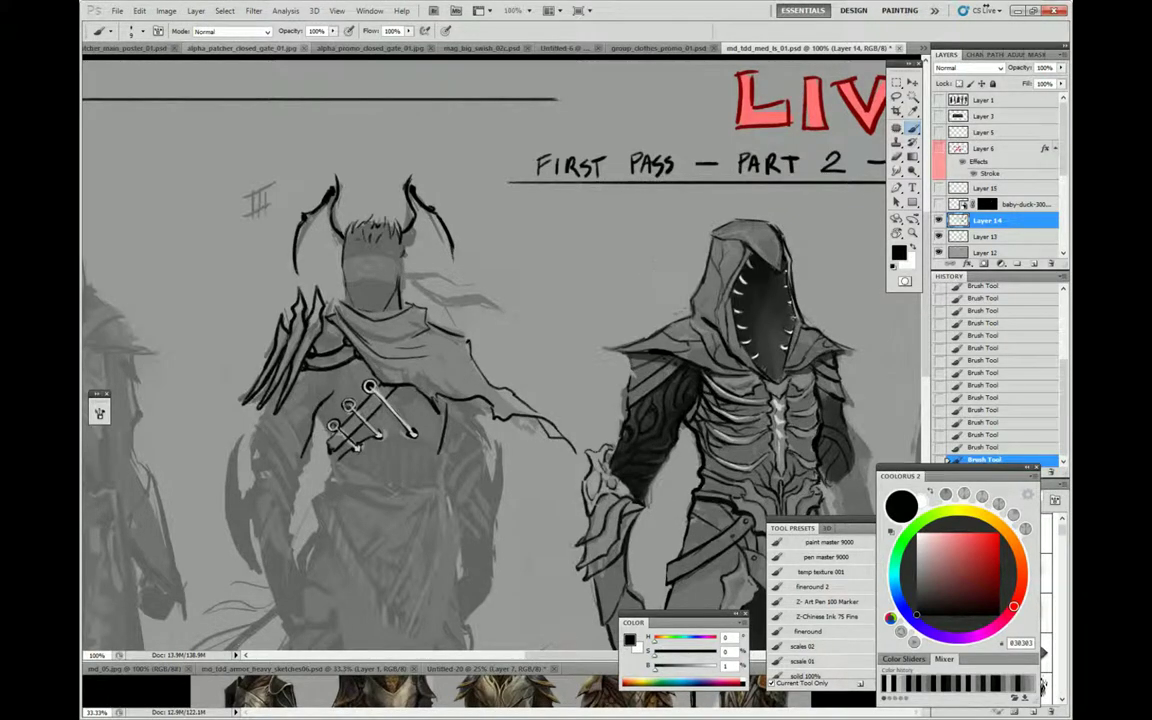
Ink the wrapped blindfold and mouth lines on the horned figure's face, and paint a white eye symbol on the blindfold
right_click(441, 277)
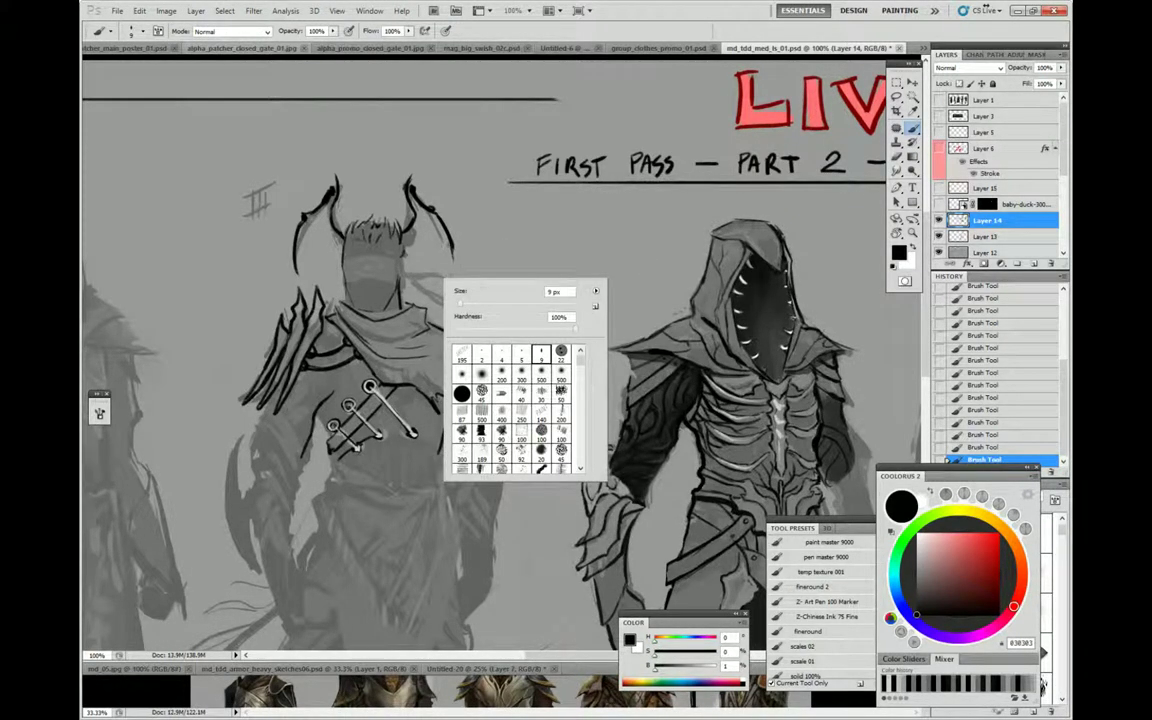
key("Escape")
left_click_drag(343, 277, 398, 280)
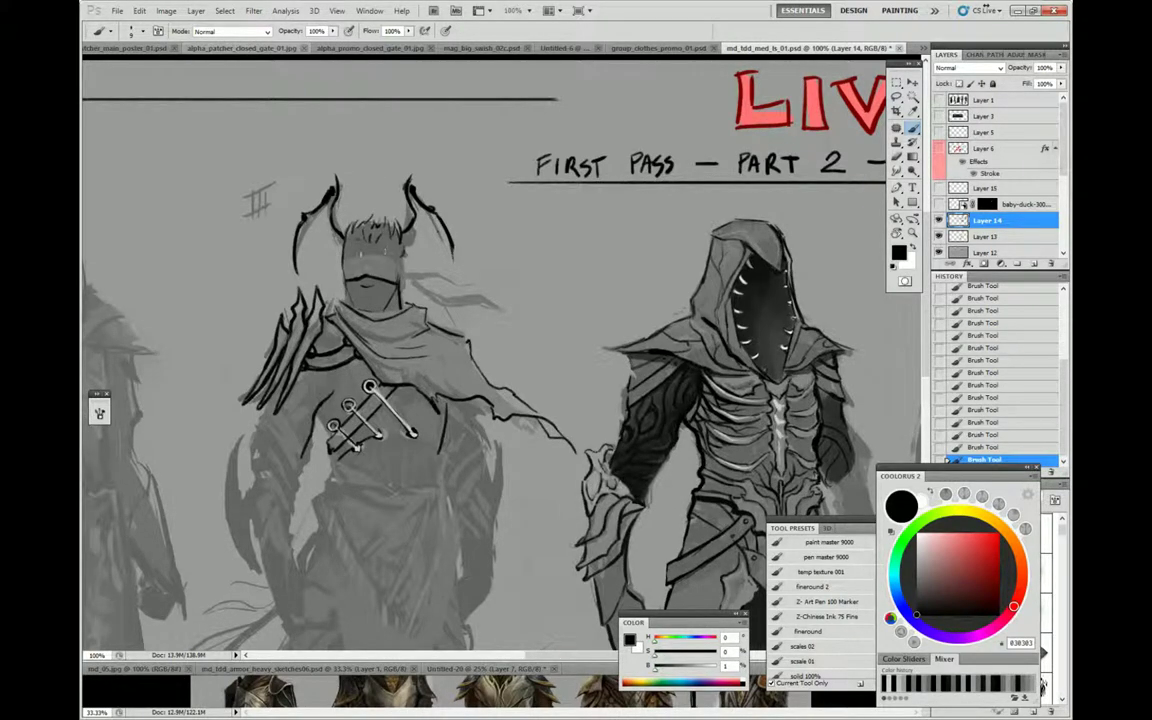
left_click_drag(345, 257, 402, 258)
mouse_move(312, 228)
left_mouse_down()
mouse_move(362, 236)
mouse_move(398, 266)
mouse_move(361, 234)
left_mouse_up()
key("x")
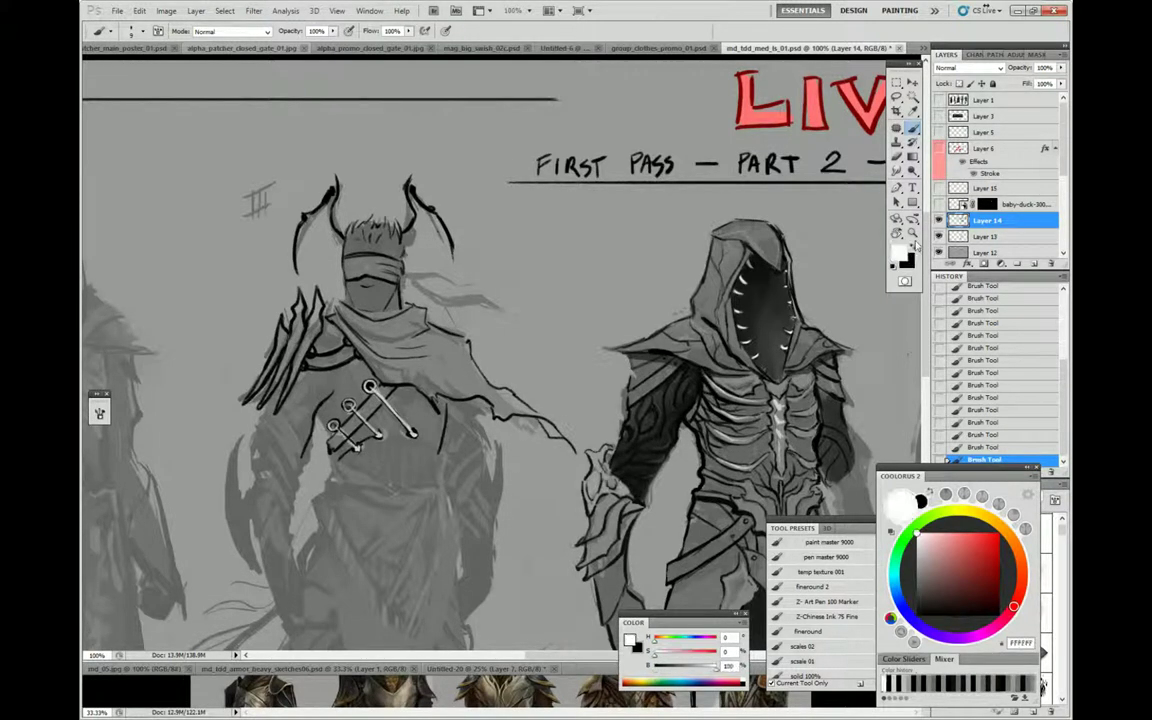
left_click_drag(350, 270, 381, 261)
Clean up the area around the horned figure's hair and horns using sampled grey tones
left_click(323, 234, "alt")
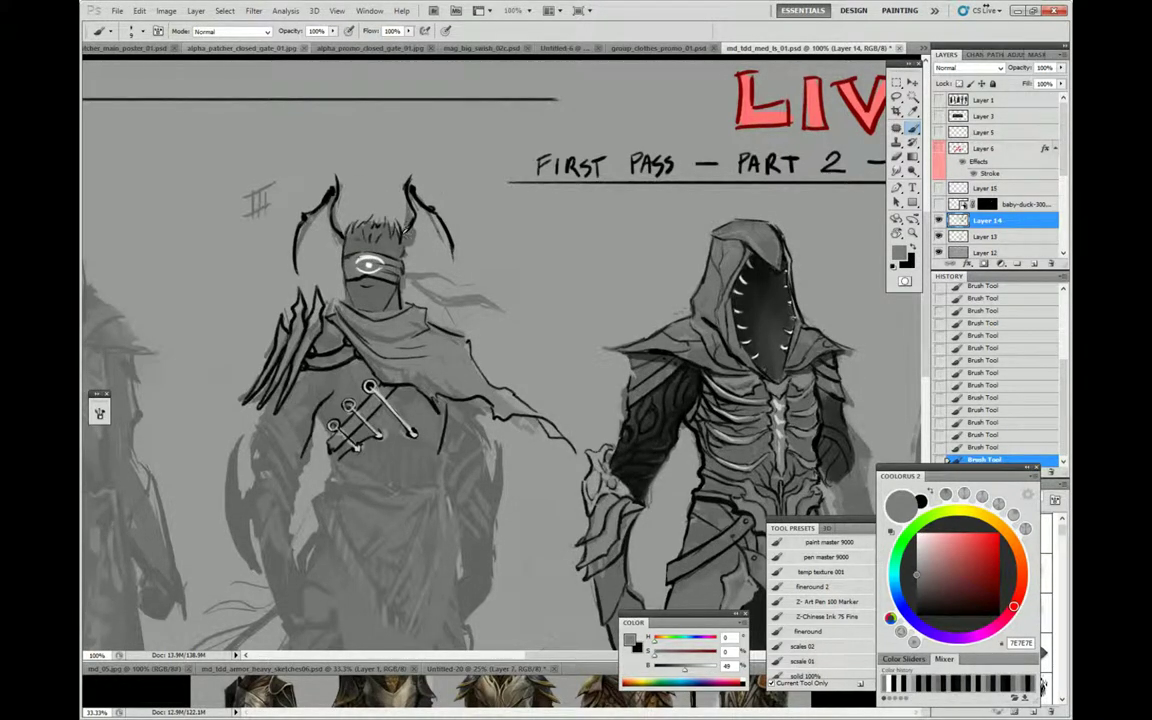
left_click(360, 215, "alt")
left_click(385, 212, "alt")
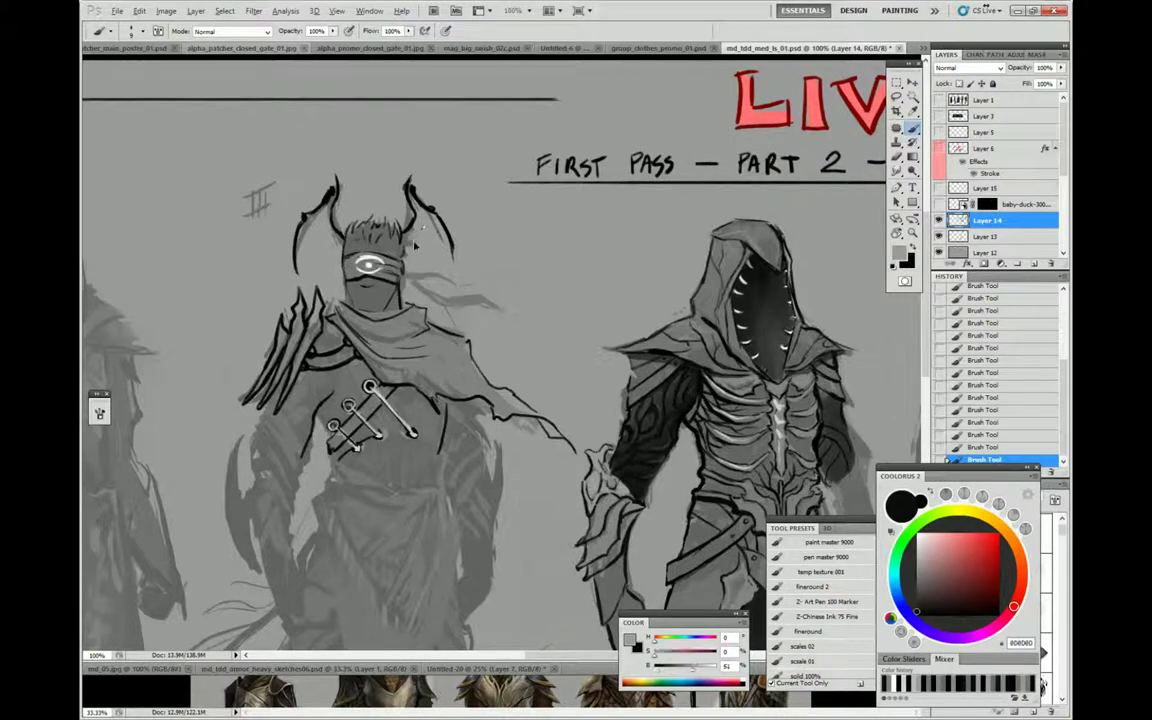
left_click(372, 216, "alt")
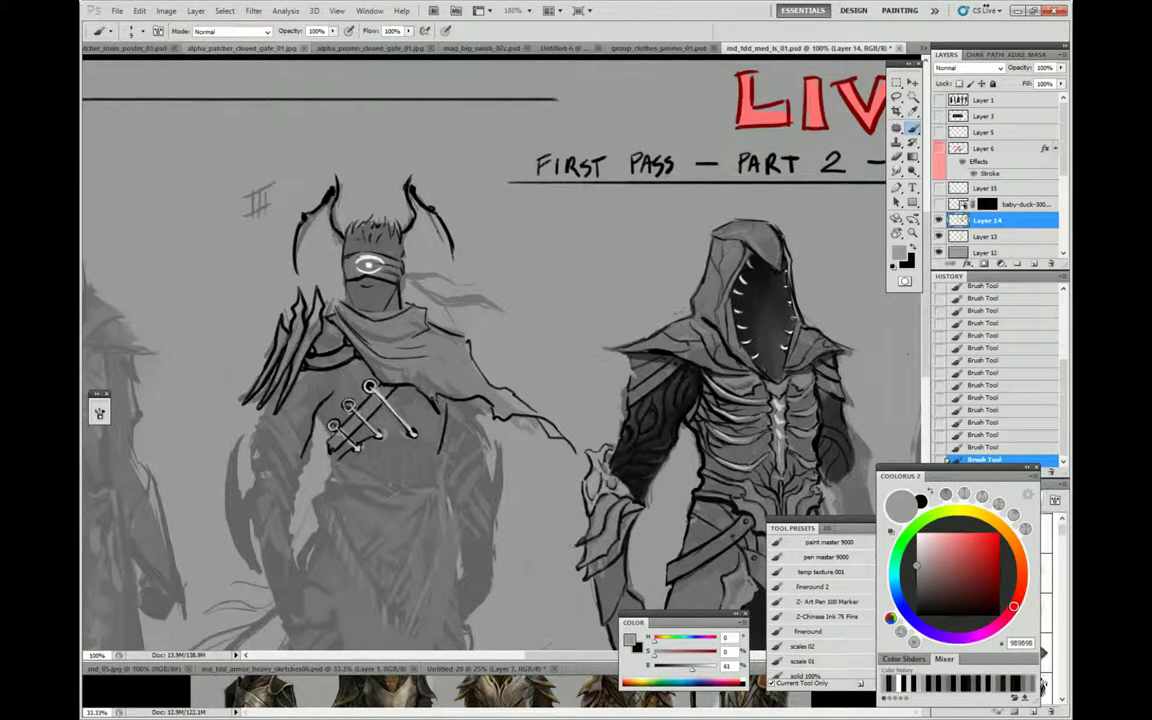
left_click_drag(302, 207, 268, 230)
Ink dark brows above the blindfold and refine the hair strands with sampled black and greys
left_click(345, 205, "alt")
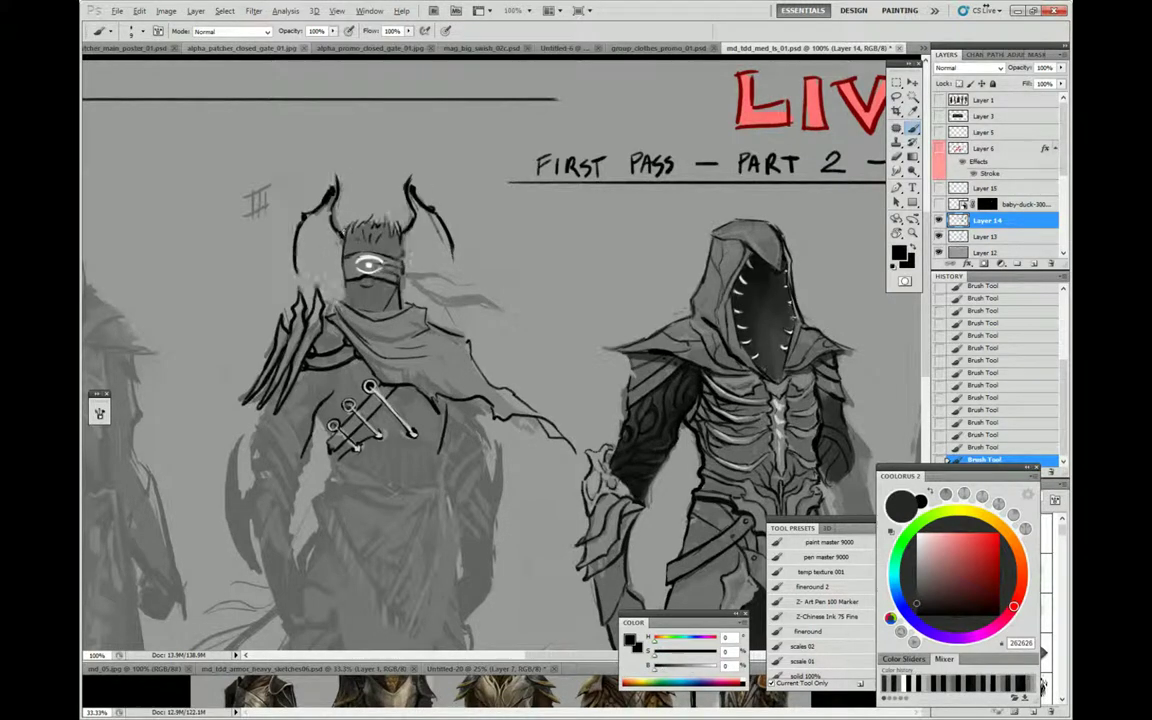
left_click(315, 227, "alt")
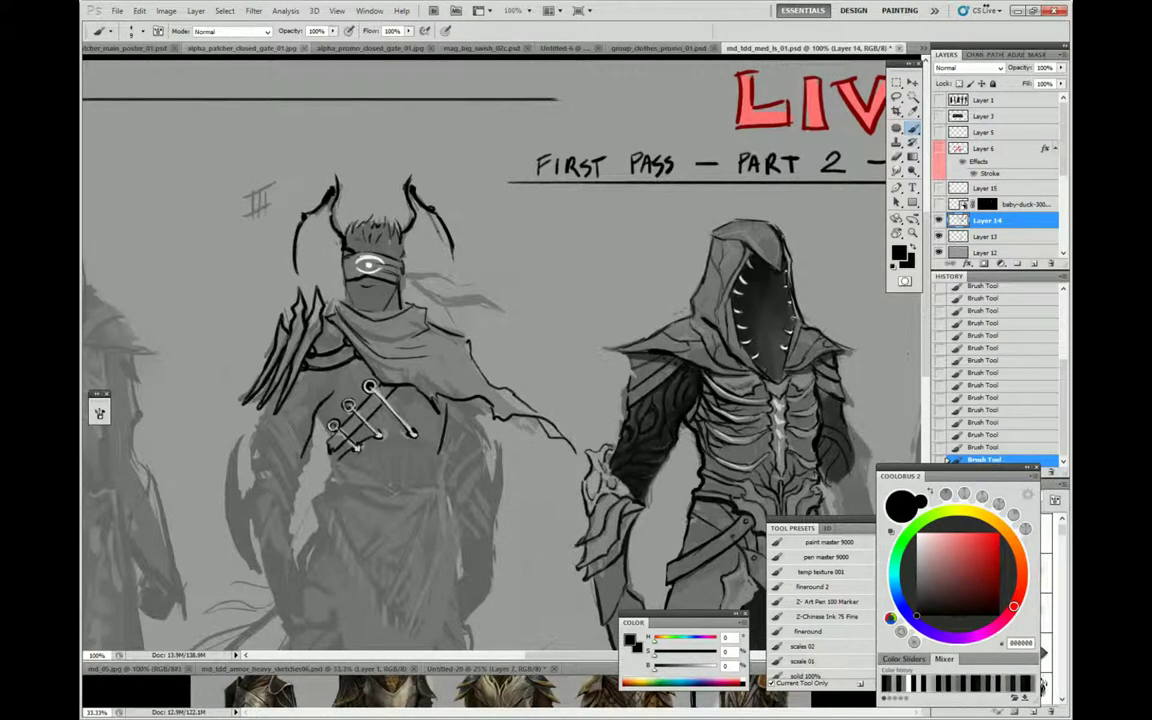
mouse_move(351, 230)
left_mouse_down()
mouse_move(366, 221)
mouse_move(318, 194)
left_mouse_up()
left_click(390, 247, "alt")
mouse_move(352, 229)
left_mouse_down()
mouse_move(356, 217)
mouse_move(320, 212)
left_mouse_up()
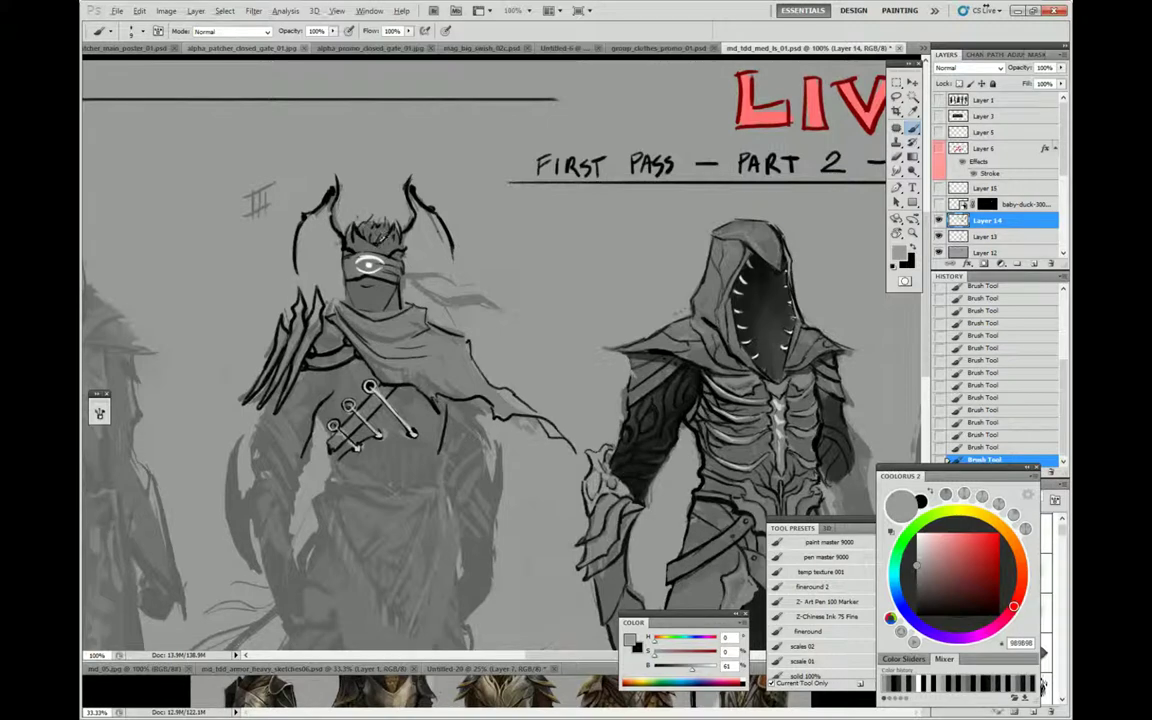
left_click(342, 218, "alt")
left_click(328, 208, "alt")
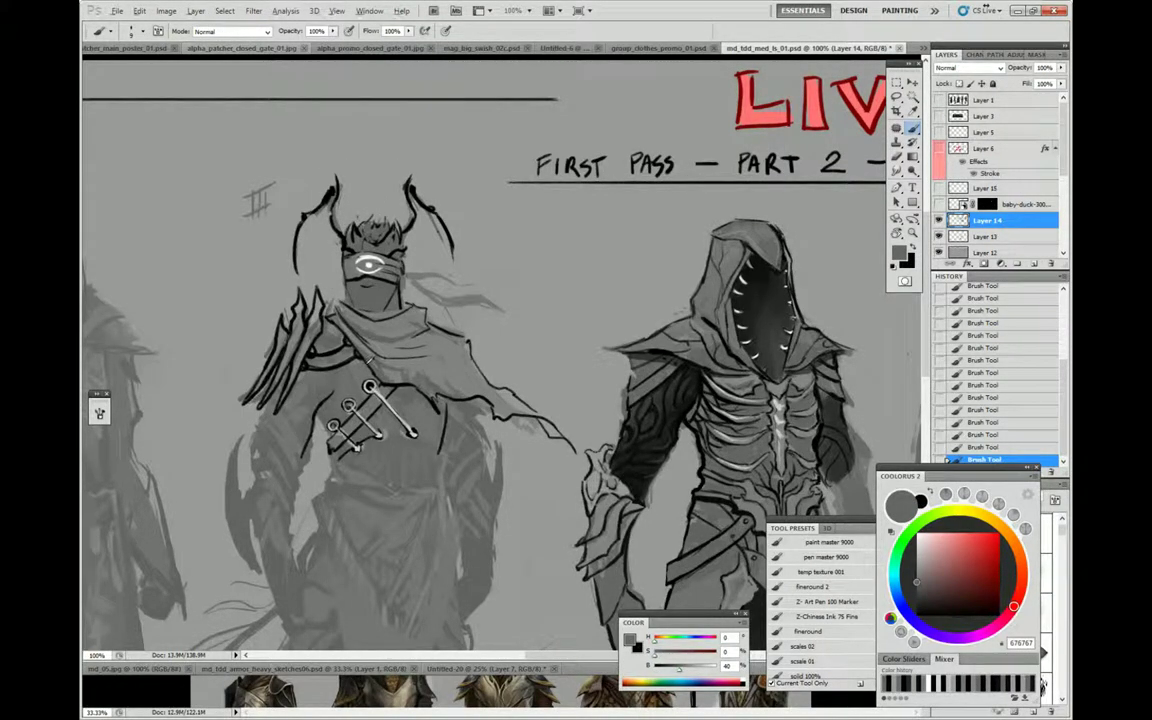
Ink the armpit contour and the outer edge of the upper arm below the spiked shoulder armor
left_click(389, 384, "alt")
mouse_move(298, 391)
left_mouse_down()
mouse_move(280, 348)
mouse_move(289, 388)
left_mouse_up()
left_click(296, 360, "alt")
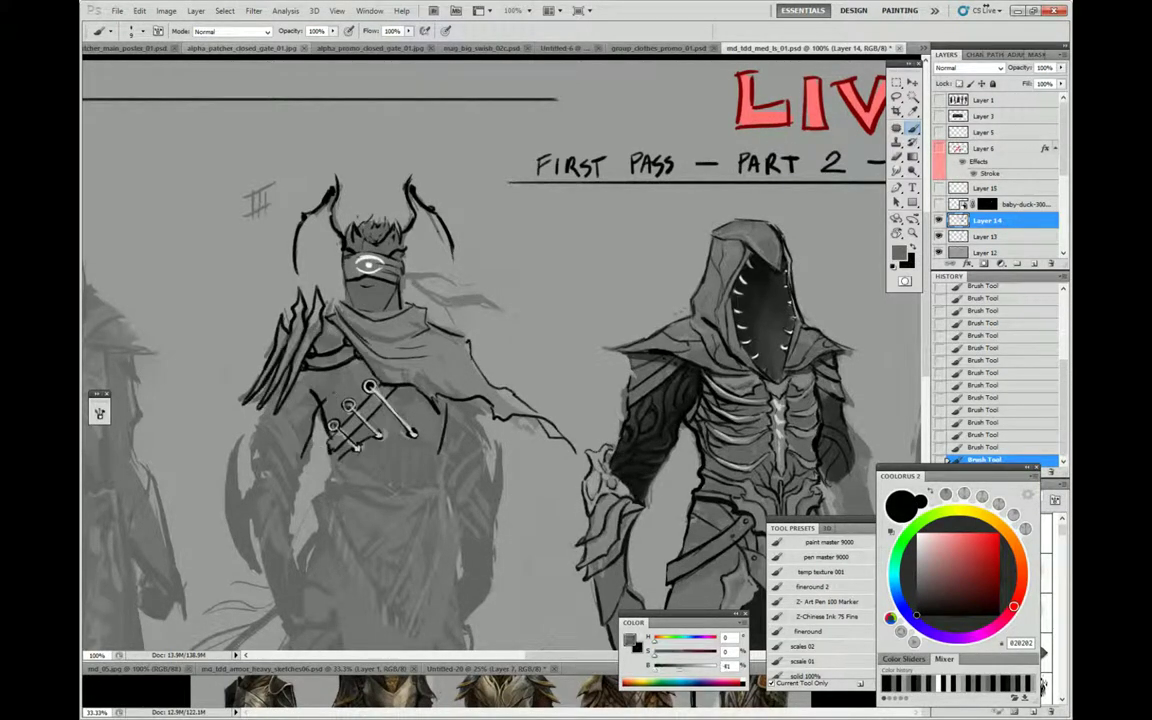
left_click(286, 359, "alt")
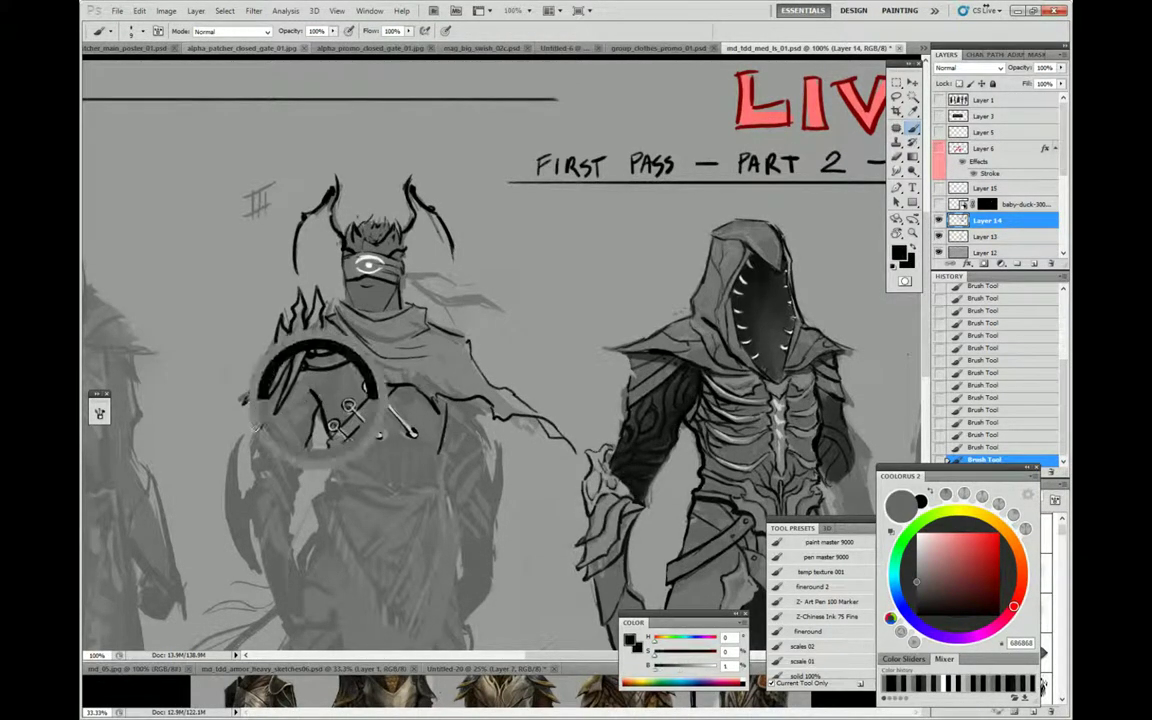
left_click_drag(236, 360, 228, 449)
left_click_drag(250, 477, 253, 498)
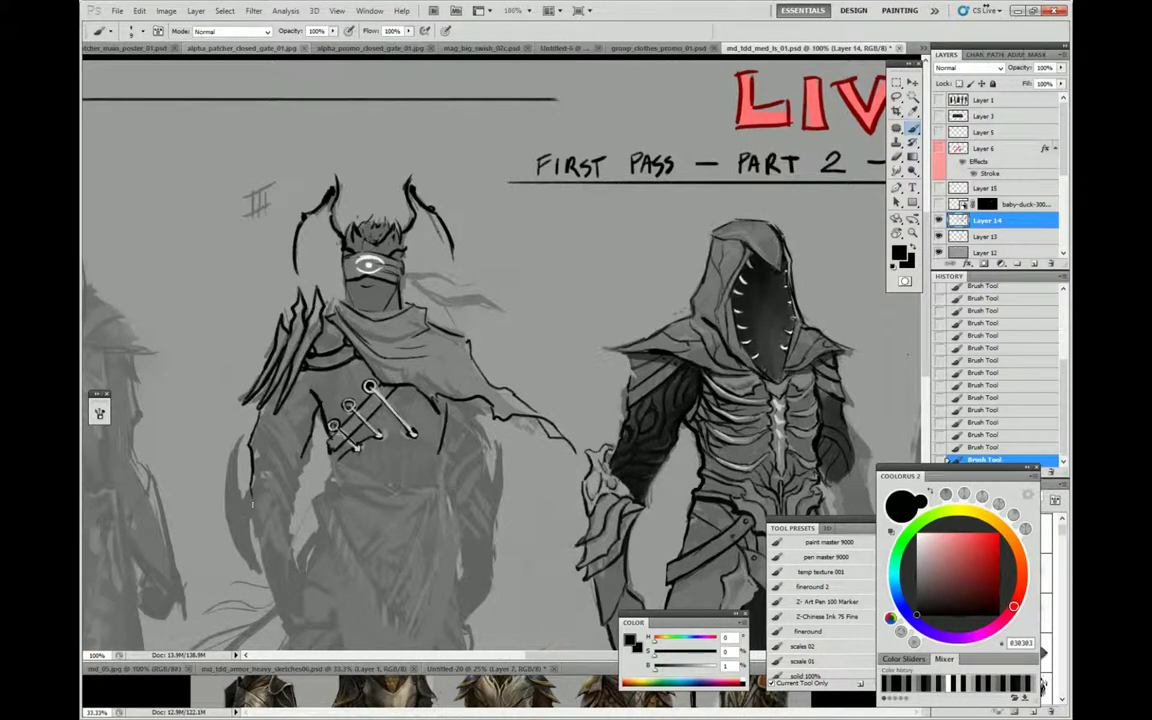
Ink the lower torso edges and the wrapped waist sash with its curved folds
left_click_drag(417, 437, 446, 455)
left_click_drag(383, 395, 399, 445)
left_click_drag(298, 428, 411, 496)
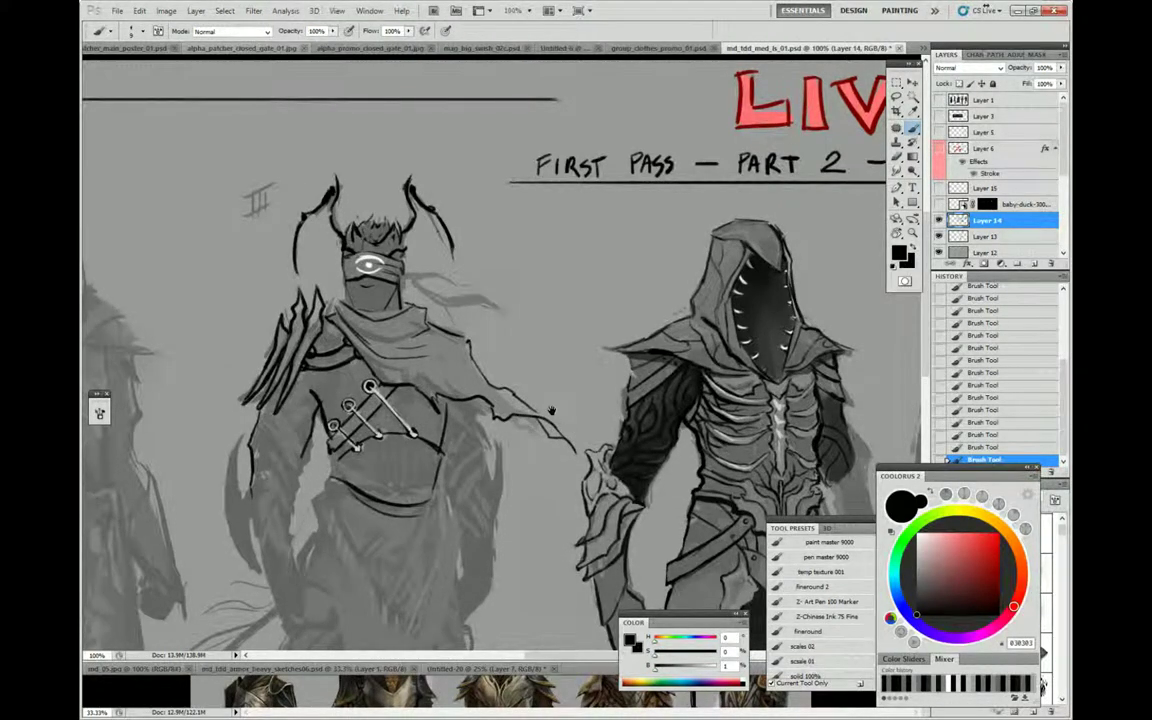
mouse_move(553, 406)
left_mouse_down()
mouse_move(553, 494)
mouse_move(540, 360)
left_mouse_up()
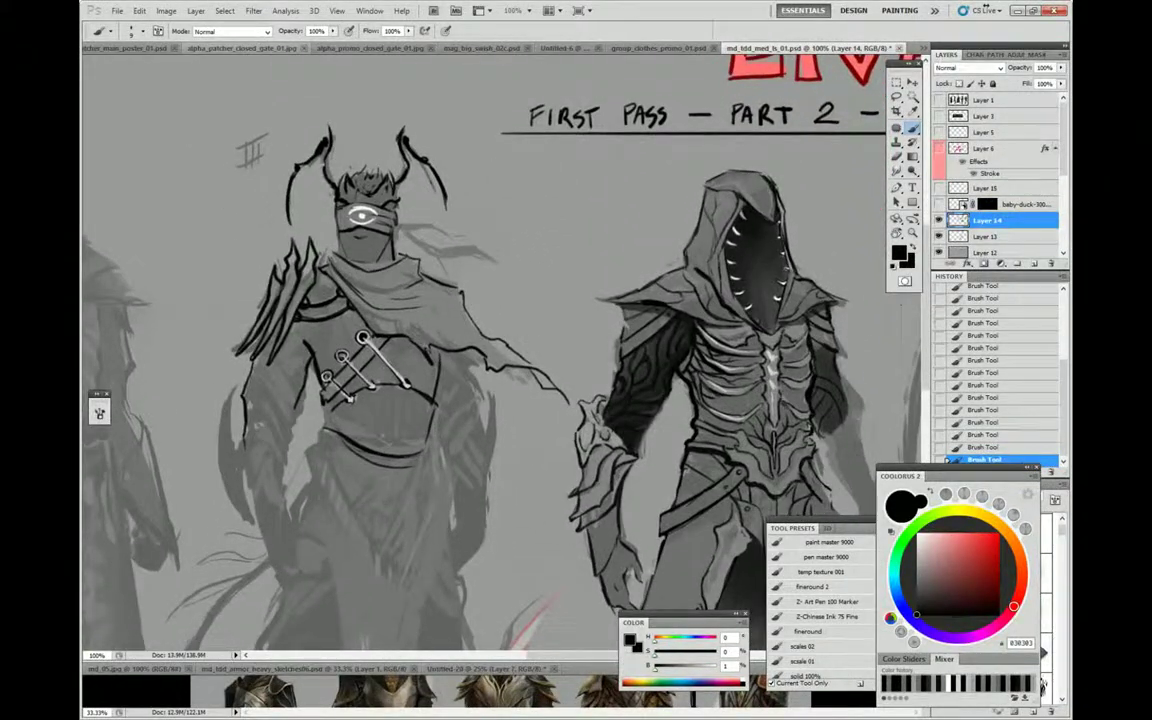
mouse_move(291, 382)
left_mouse_down()
mouse_move(293, 362)
mouse_move(308, 356)
mouse_move(387, 388)
mouse_move(312, 375)
mouse_move(393, 361)
mouse_move(347, 354)
left_mouse_up()
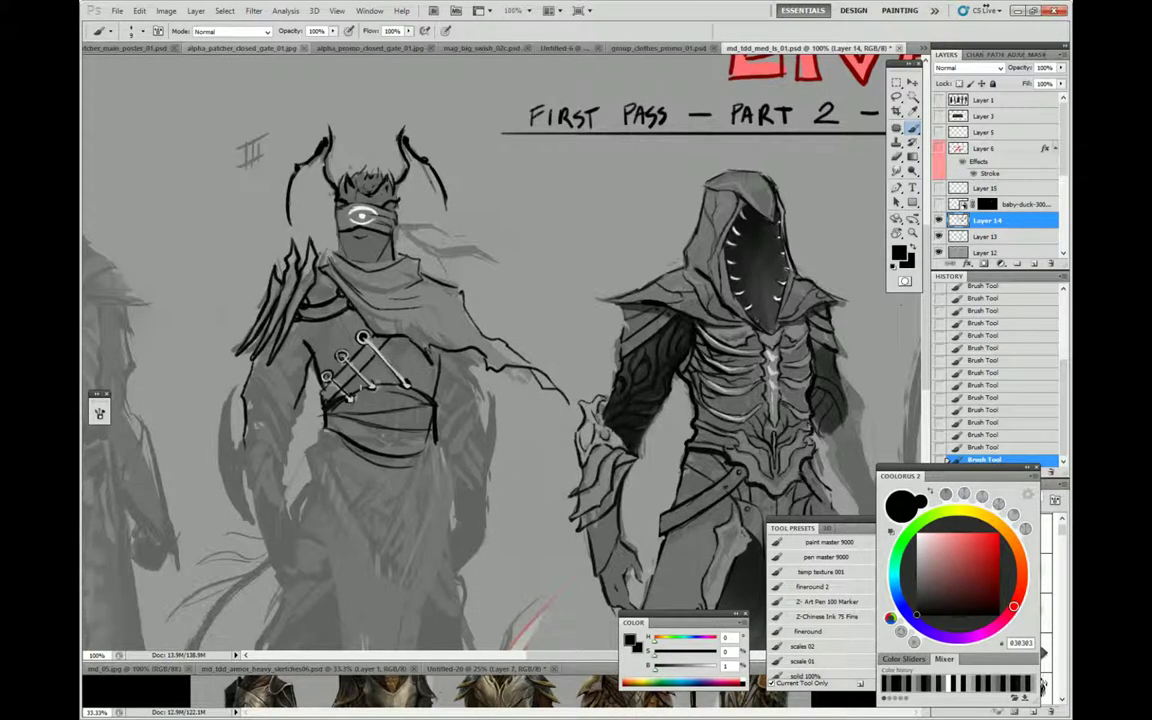
mouse_move(290, 388)
left_mouse_down()
mouse_move(356, 442)
mouse_move(385, 447)
left_mouse_up()
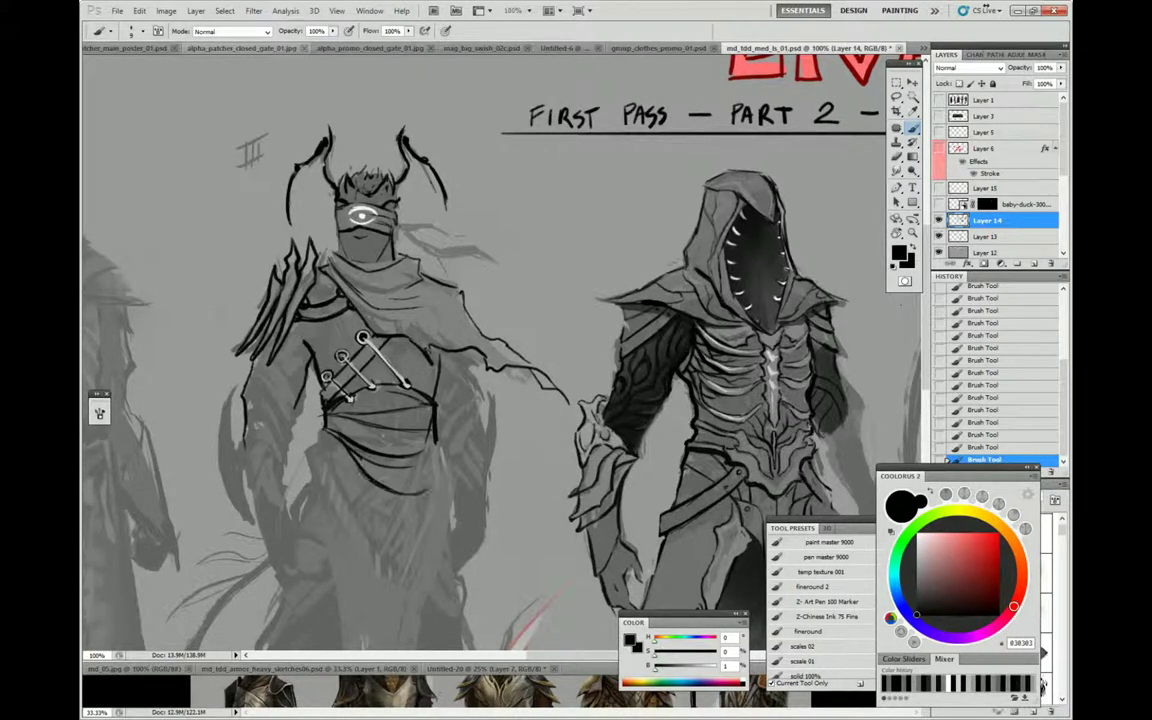
left_click_drag(391, 397, 386, 441)
key("ctrl+alt+z")
key("ctrl+alt+z")
key("ctrl+alt+z")
key("ctrl+alt+z")
key("ctrl+alt+z")
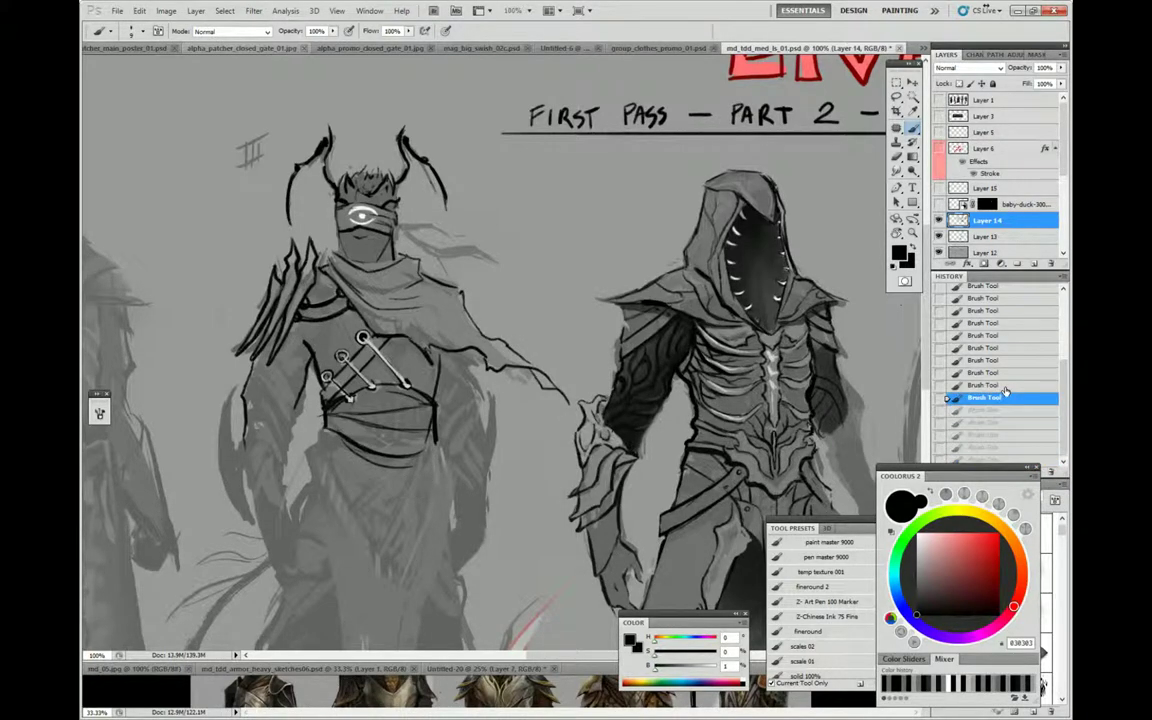
Ink the hip contour, a diagonal fold and both edges of the long pointed cloth hanging below the sash
left_click_drag(575, 420, 565, 370)
key("ctrl+shift+z")
key("ctrl+shift+z")
key("ctrl+shift+z")
key("ctrl+shift+z")
key("ctrl+shift+z")
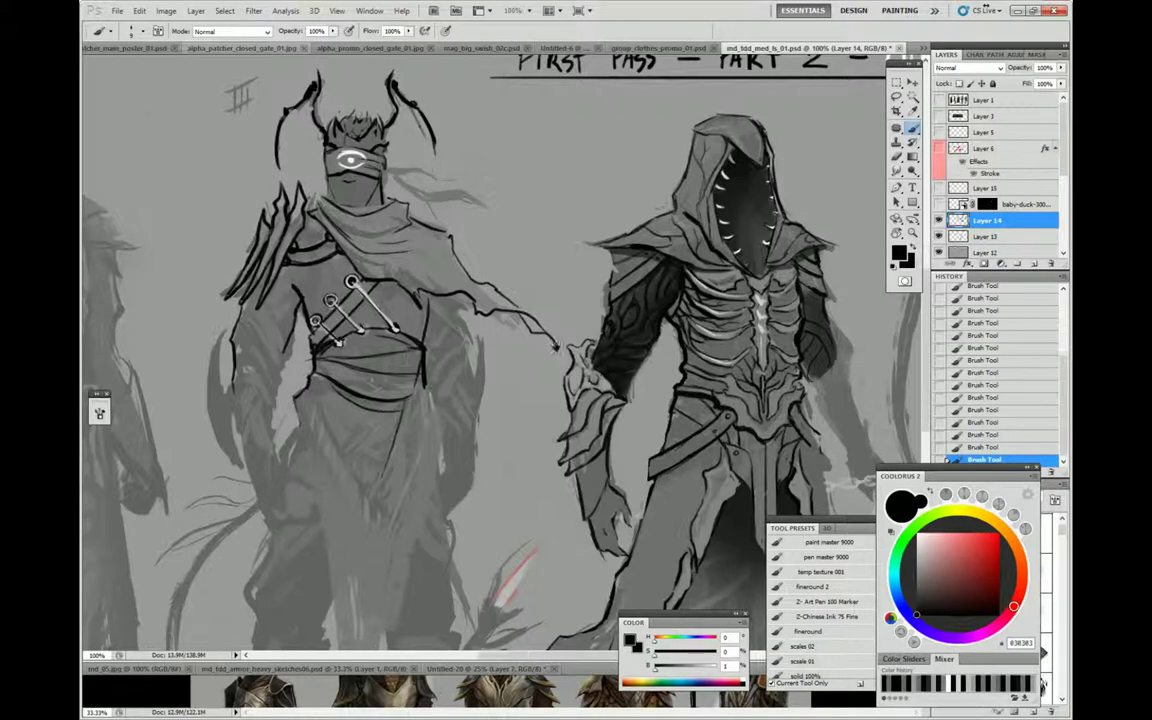
left_click_drag(500, 380, 540, 230)
left_click_drag(320, 260, 291, 254)
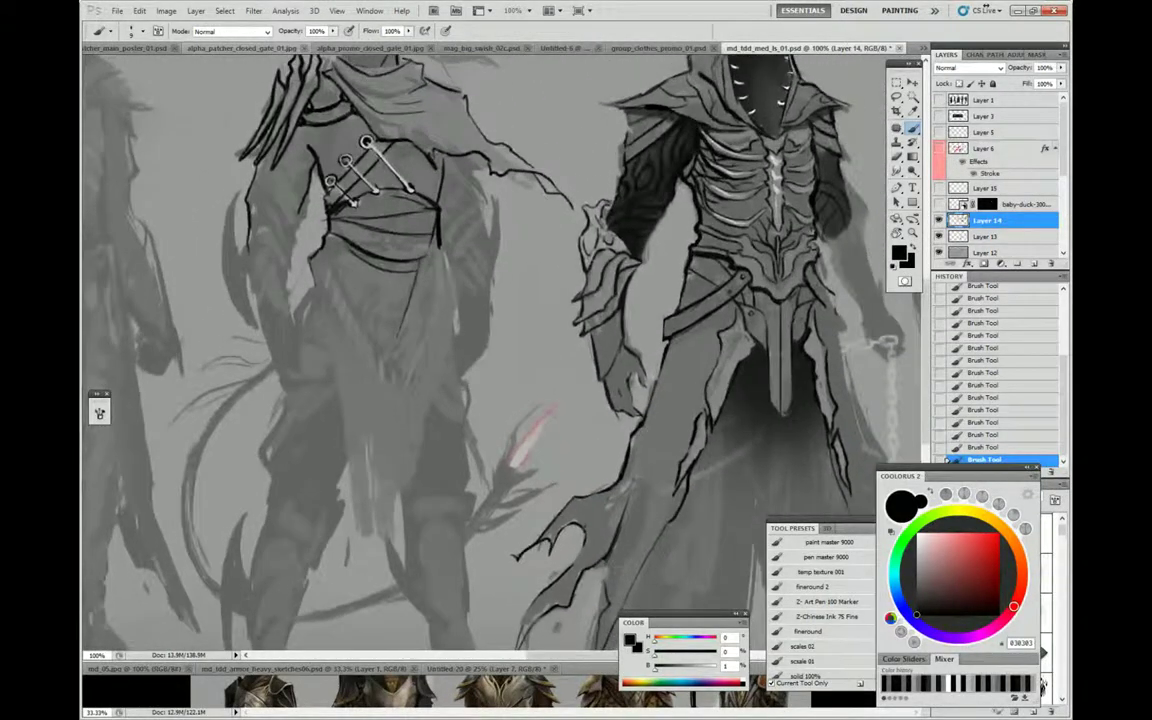
mouse_move(300, 345)
left_mouse_down()
mouse_move(310, 440)
mouse_move(334, 490)
left_mouse_up()
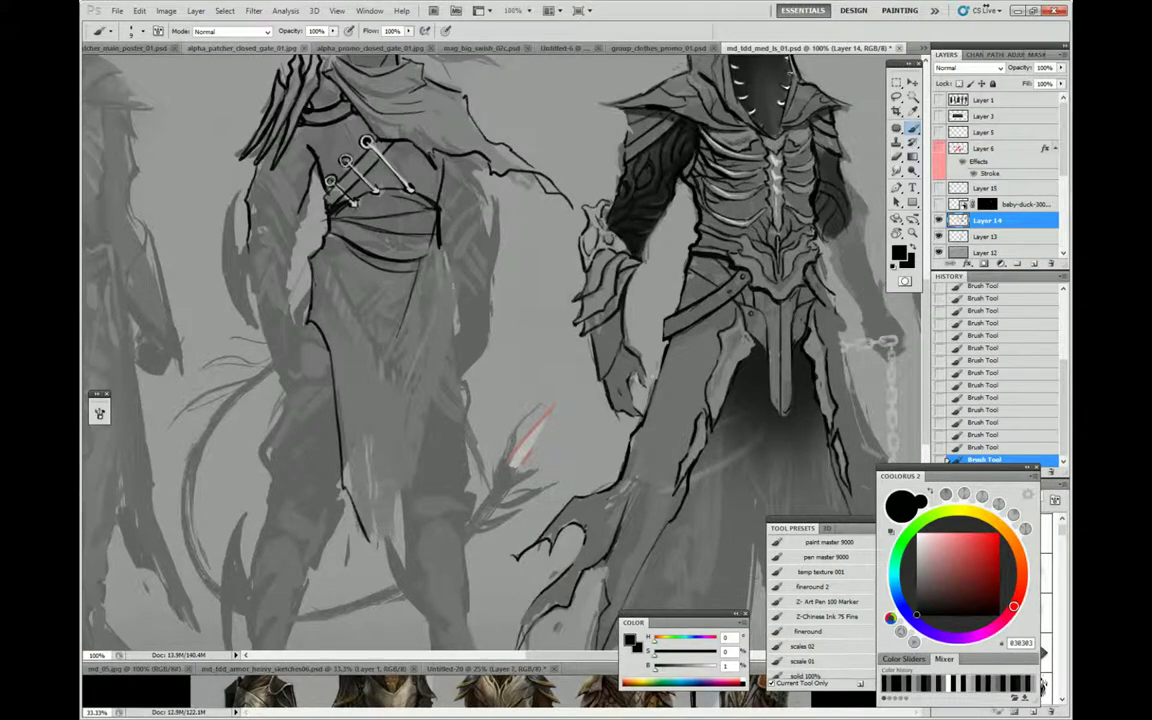
mouse_move(457, 250)
left_mouse_down()
mouse_move(430, 400)
mouse_move(382, 538)
left_mouse_up()
scroll(580, 436, "up", 3)
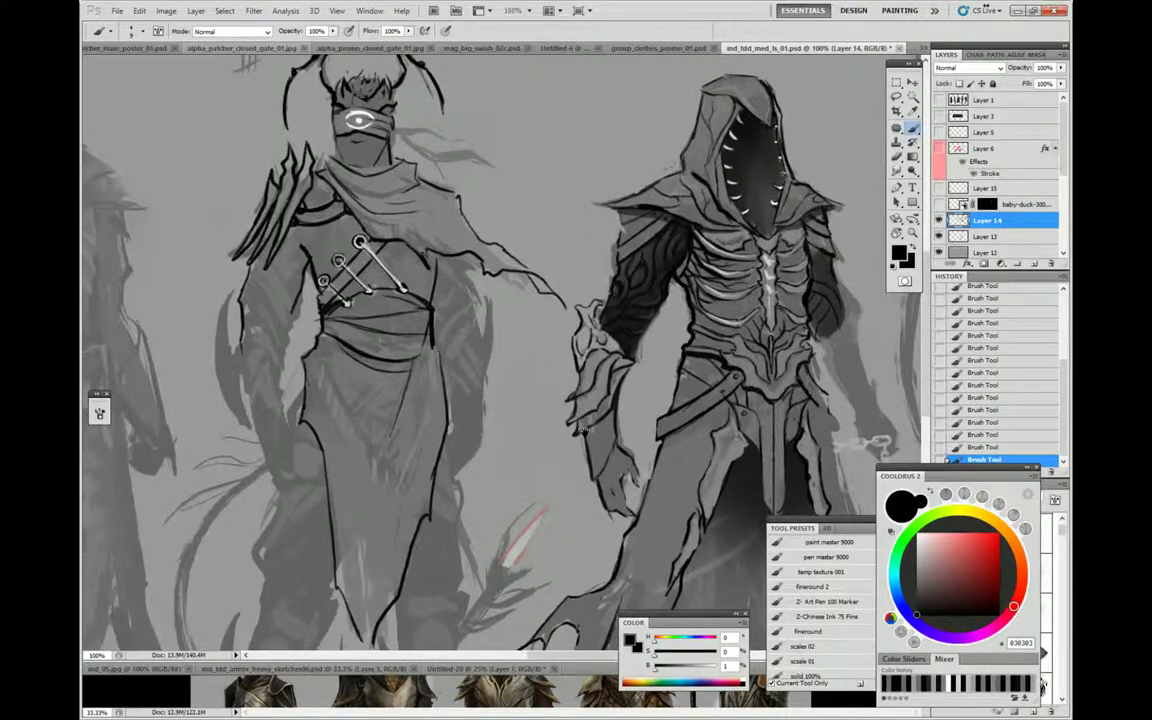
Ink the outer and inner contours of the thigh beside the hanging cloth
left_click_drag(583, 432, 605, 303)
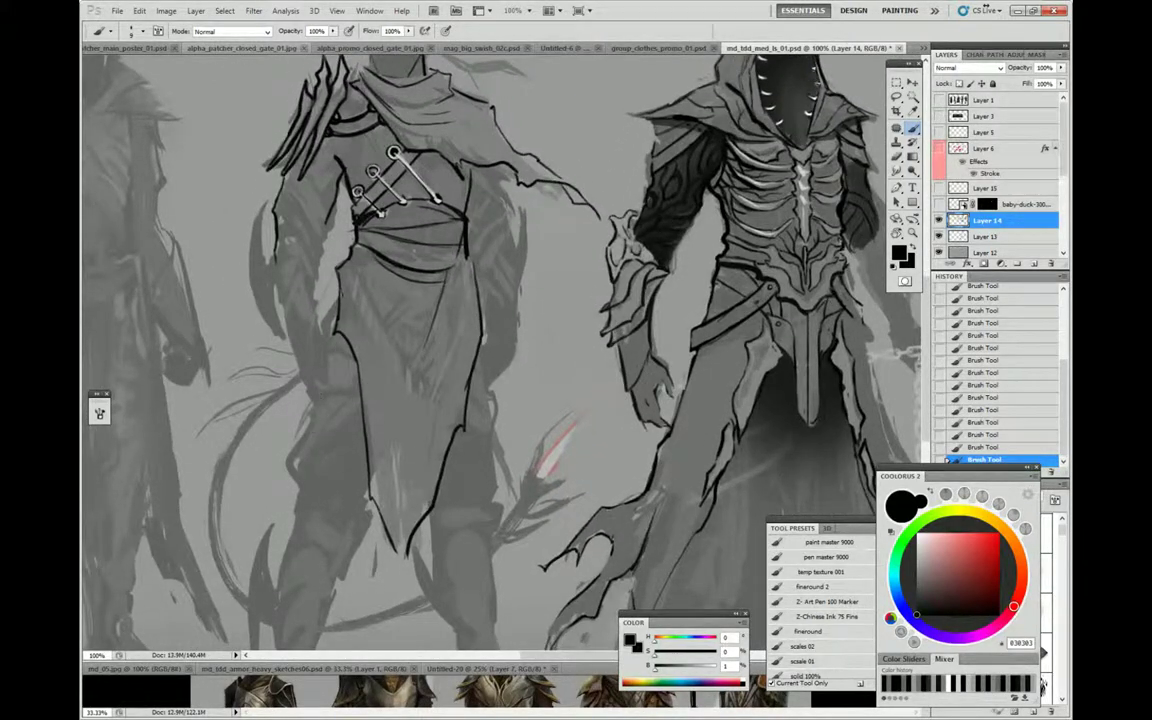
left_click_drag(287, 358, 269, 466)
left_click_drag(332, 432, 316, 468)
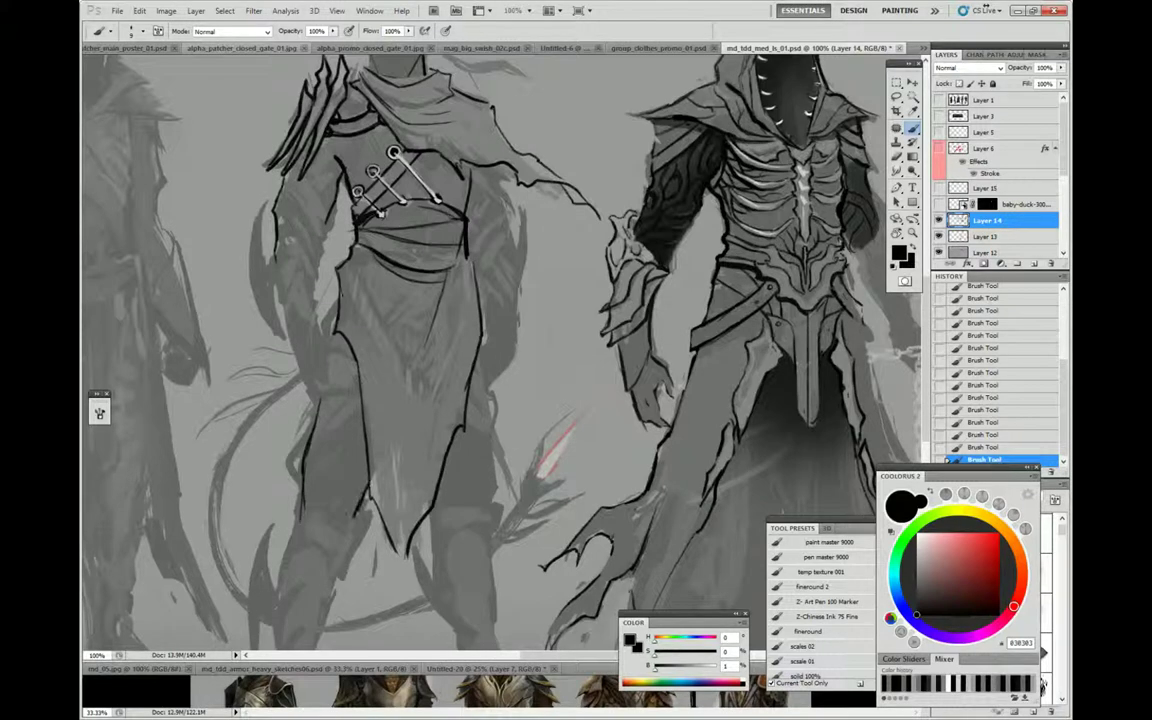
Ink the long curved blades projecting from the horned figure's forearm beneath the spiked shoulder armor
mouse_move(540, 298)
left_mouse_down()
mouse_move(510, 364)
mouse_move(510, 423)
left_mouse_up()
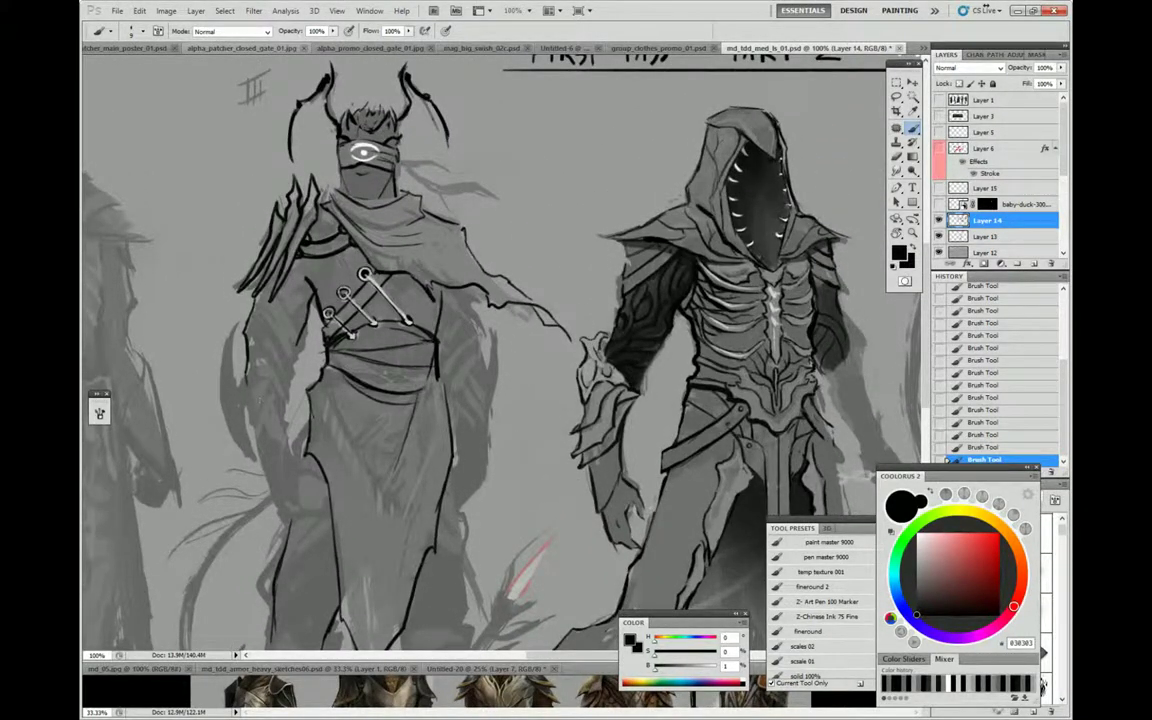
mouse_move(211, 314)
left_mouse_down()
mouse_move(203, 344)
mouse_move(201, 318)
left_mouse_up()
mouse_move(204, 271)
left_mouse_down()
mouse_move(195, 372)
mouse_move(222, 413)
left_mouse_up()
left_click_drag(200, 345, 228, 422)
mouse_move(213, 375)
left_mouse_down()
mouse_move(233, 425)
mouse_move(219, 400)
mouse_move(222, 357)
mouse_move(236, 420)
left_mouse_up()
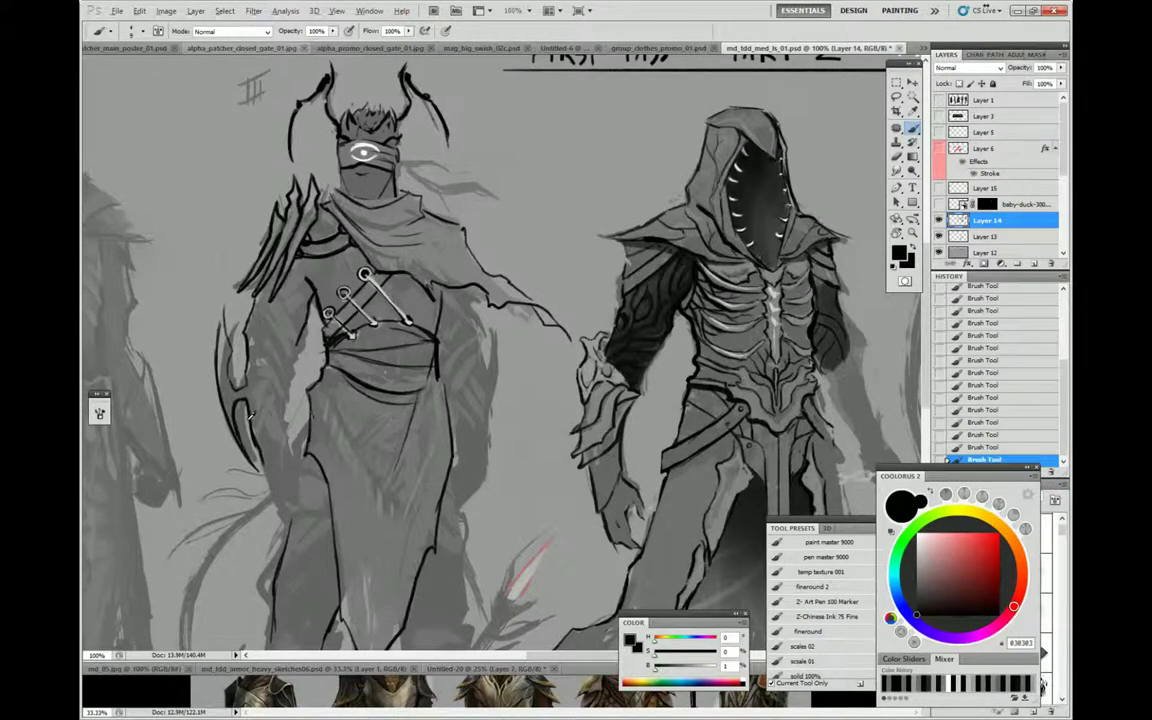
Clean up the edges of the forearm blades with sampled background grey, and pick black again for inking
left_click(221, 377, "alt")
left_click_drag(215, 364, 228, 415)
left_click(216, 340, "alt")
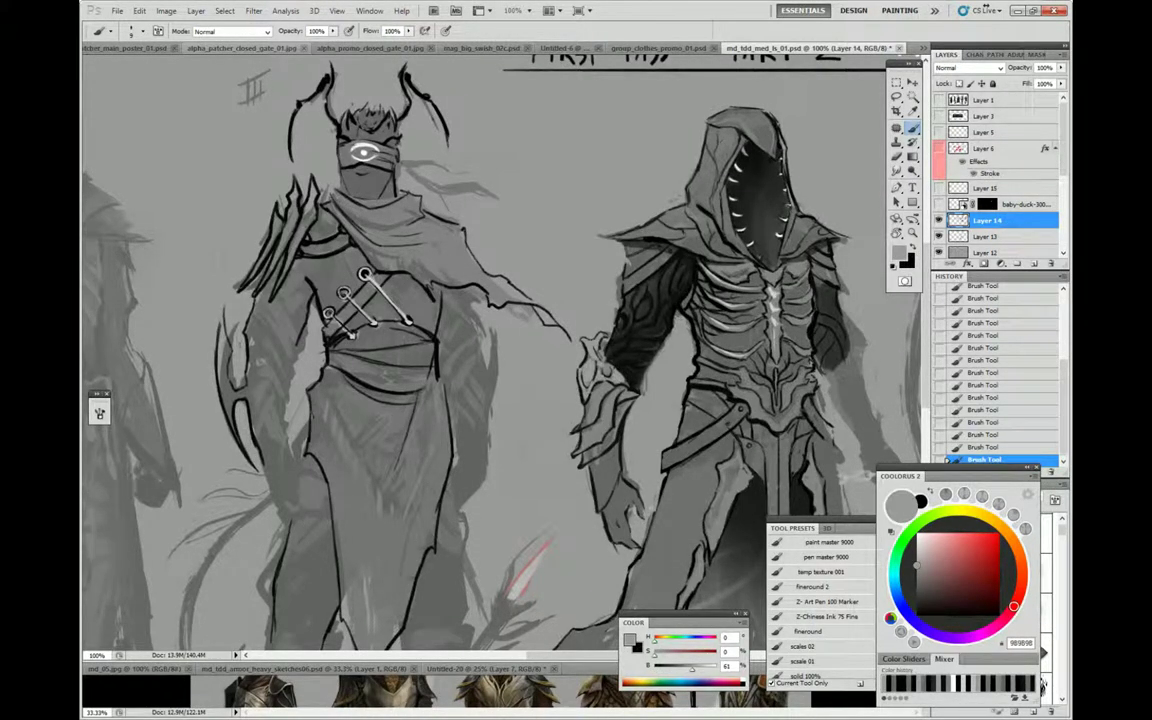
left_click_drag(219, 322, 207, 346)
left_click(288, 265, "alt")
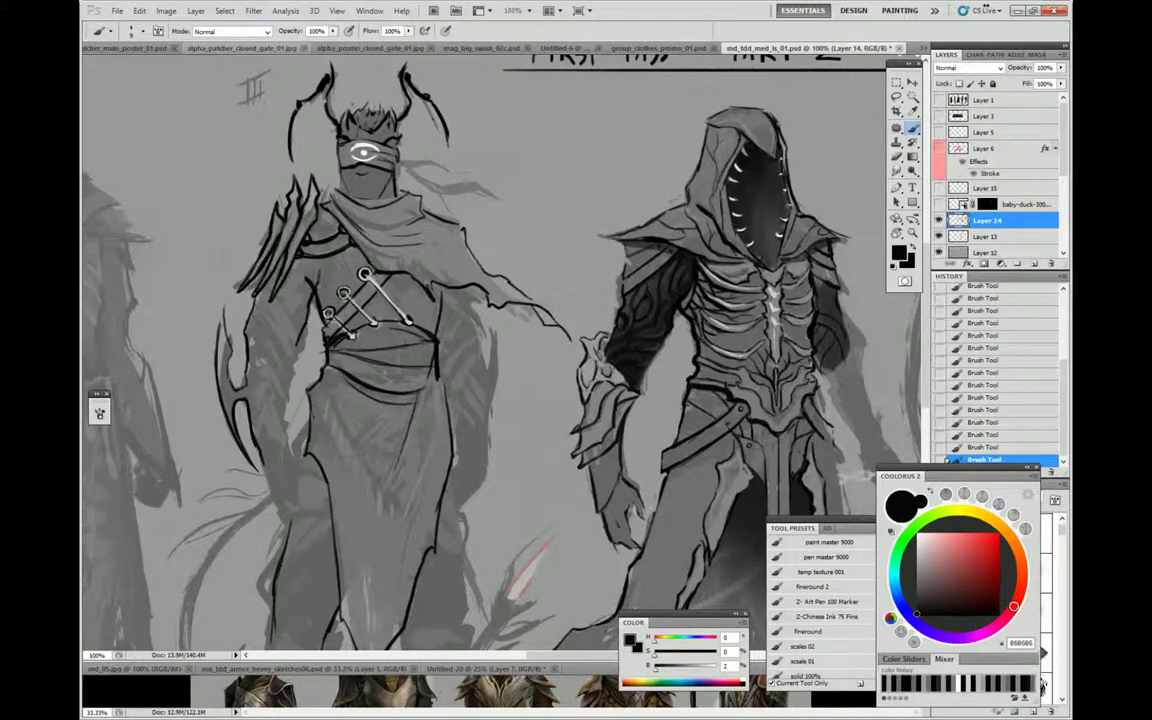
Smooth the sketch texture on the horned figure's chest and midriff with sampled mid-grey
left_click_drag(539, 265, 560, 325)
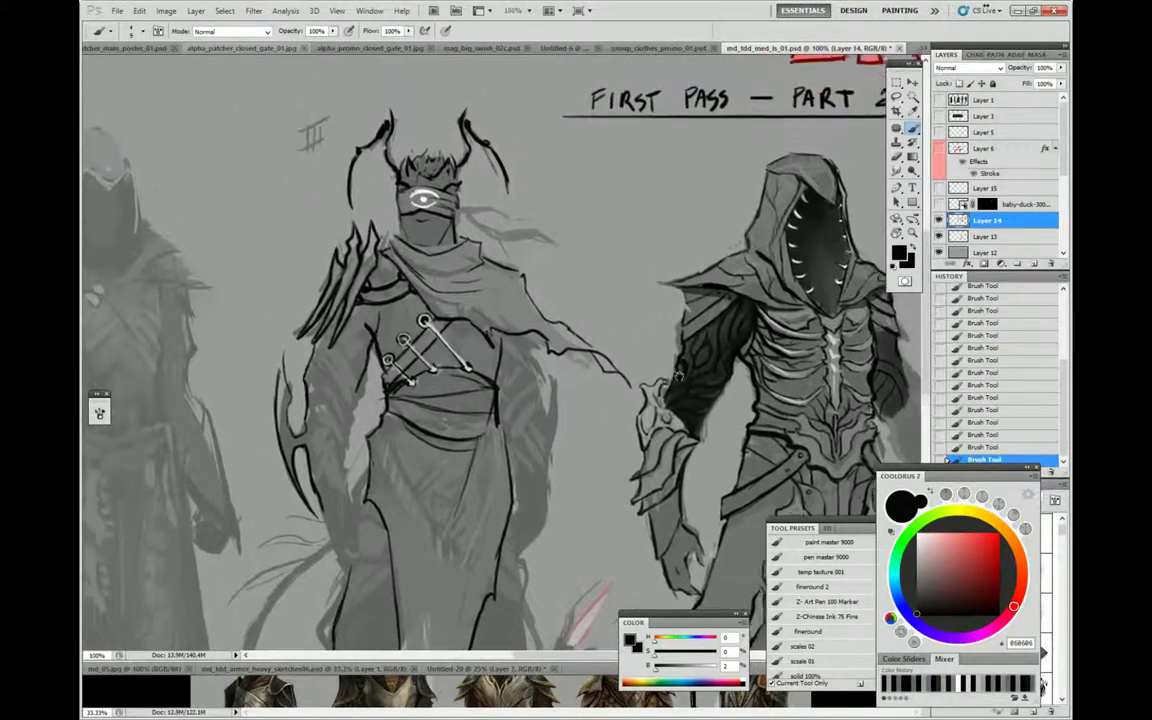
left_click_drag(678, 374, 597, 298)
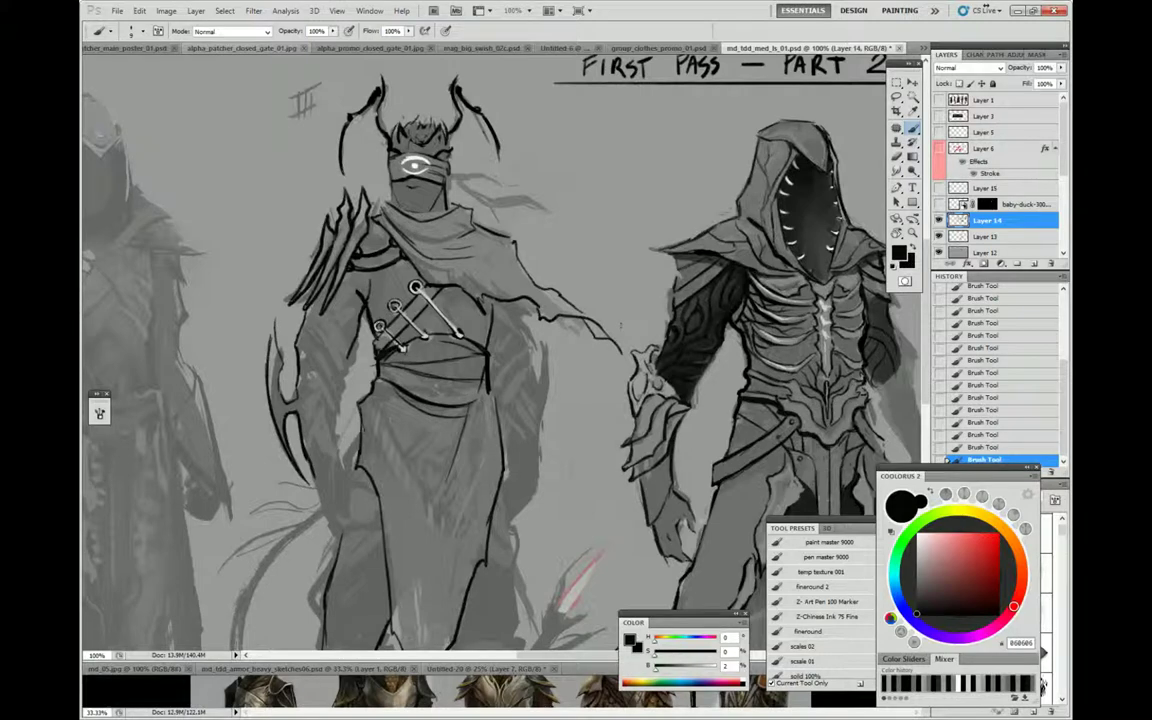
right_click(420, 385)
left_click(368, 339, "alt")
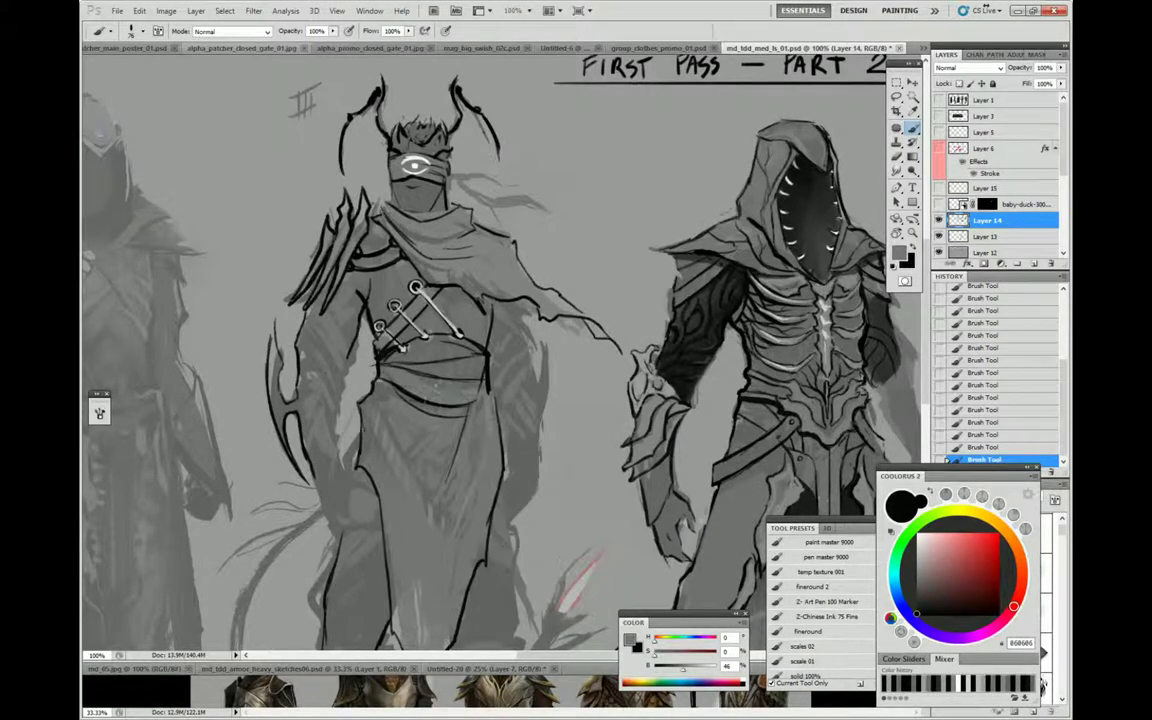
left_click_drag(430, 308, 436, 342)
mouse_move(376, 302)
left_mouse_down()
mouse_move(405, 326)
mouse_move(422, 309)
left_mouse_up()
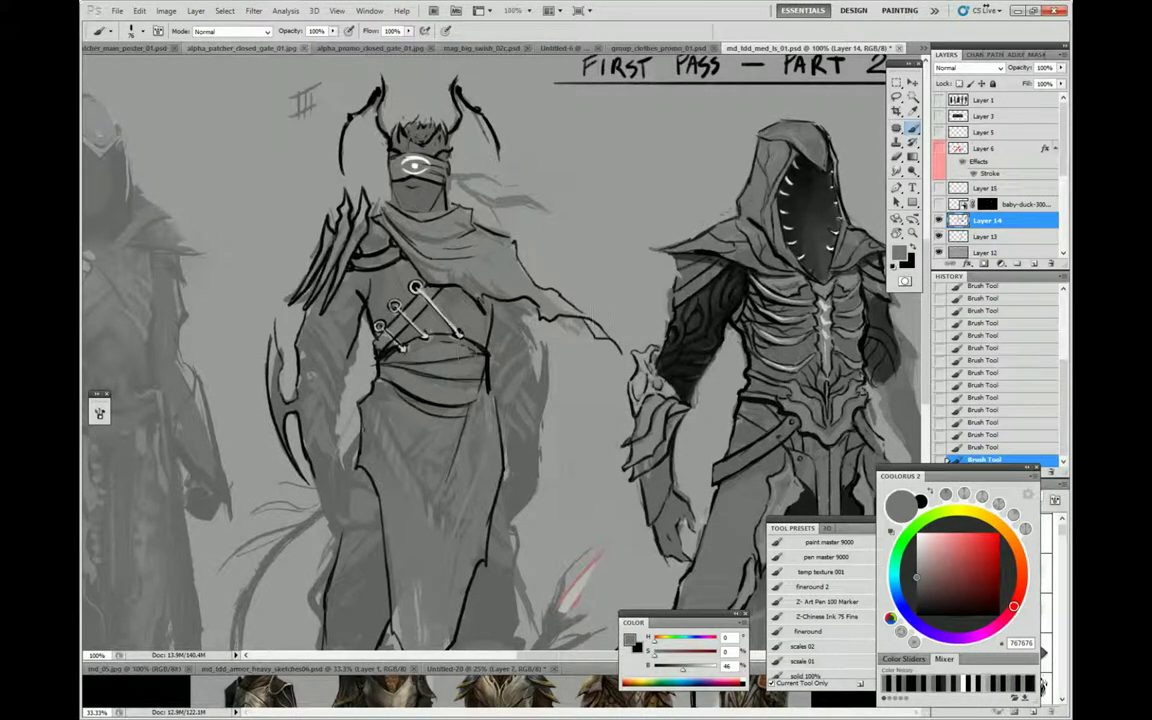
left_click_drag(605, 293, 540, 340)
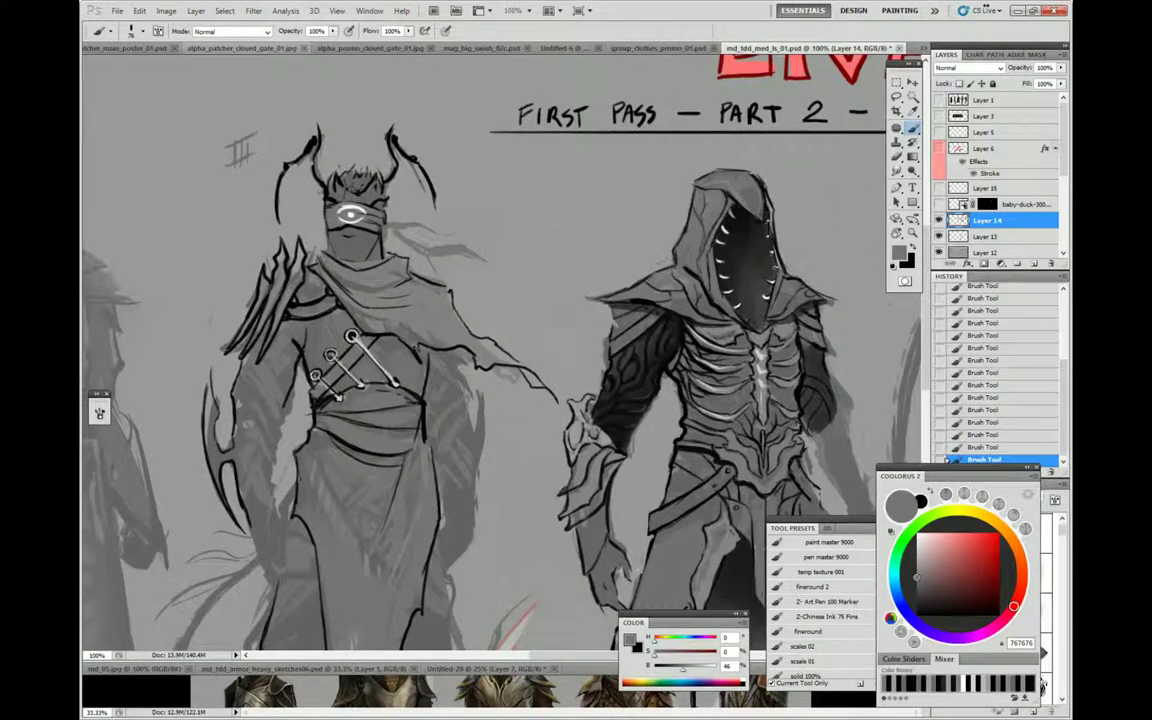
right_click(508, 358)
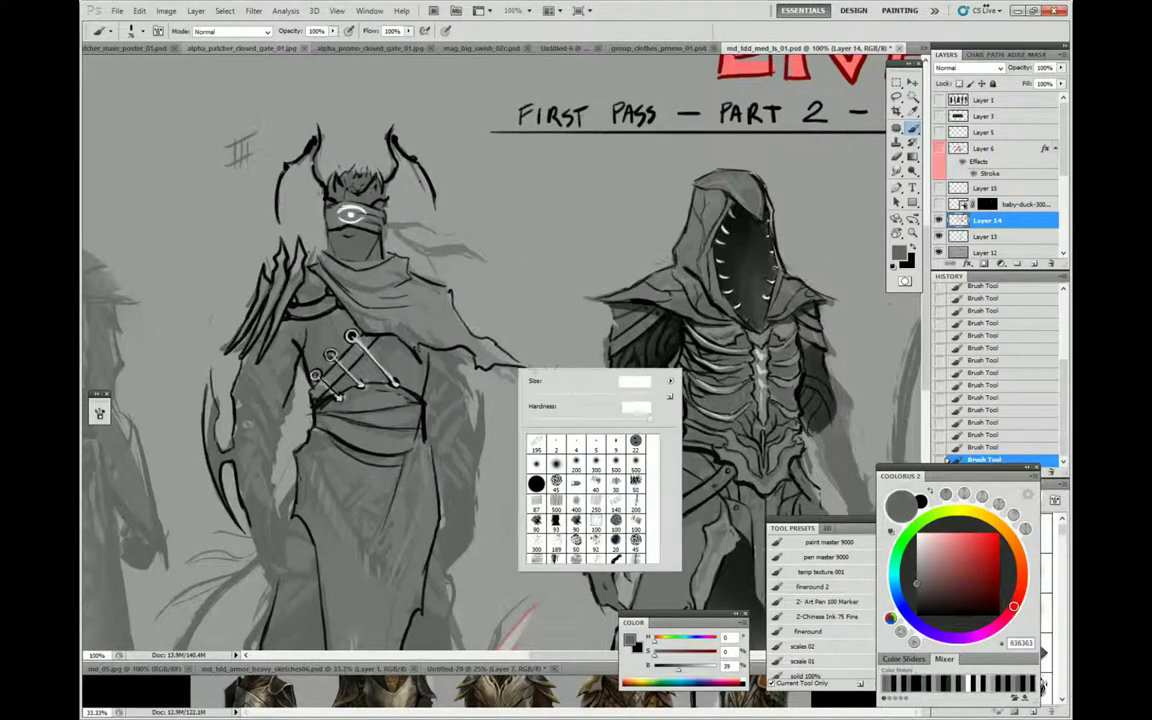
left_click(466, 446)
mouse_move(400, 412)
left_mouse_down()
mouse_move(465, 292)
mouse_move(440, 270)
mouse_move(490, 320)
mouse_move(555, 320)
left_mouse_up()
left_click(452, 300, "alt")
mouse_move(498, 288)
left_mouse_down()
mouse_move(455, 282)
mouse_move(495, 272)
left_mouse_up()
left_click(498, 272, "alt")
left_click(453, 386, "alt")
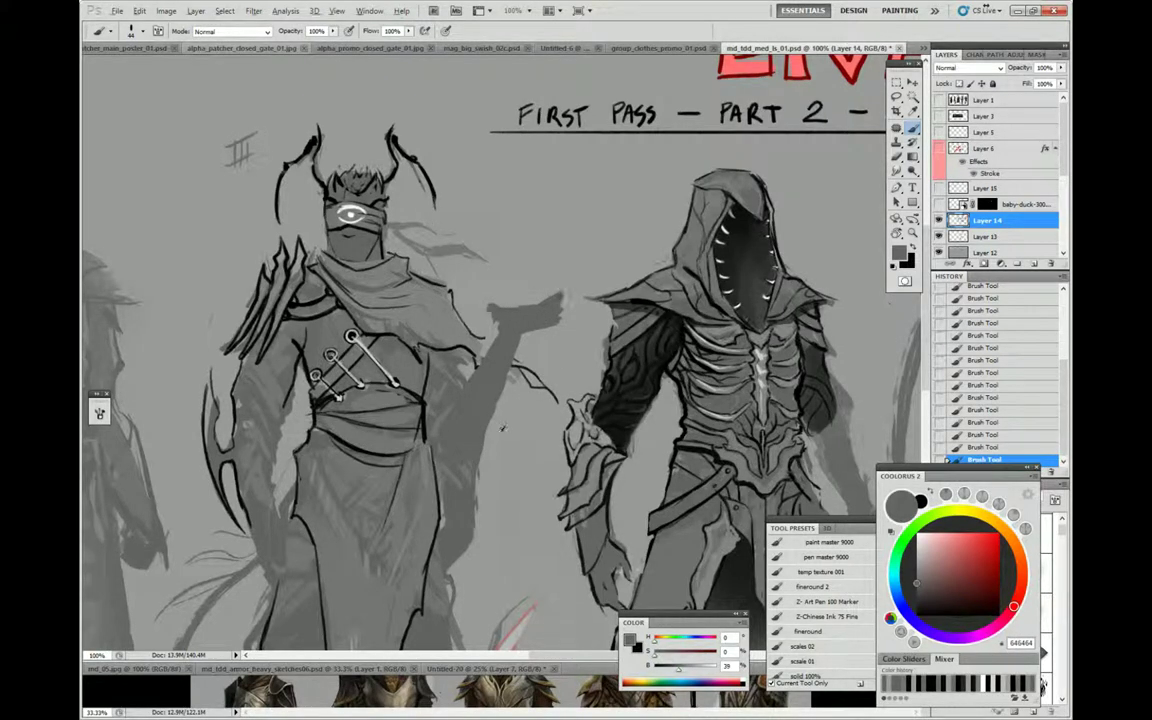
mouse_move(494, 404)
left_mouse_down()
mouse_move(460, 472)
mouse_move(440, 440)
mouse_move(445, 490)
mouse_move(430, 460)
mouse_move(467, 488)
left_mouse_up()
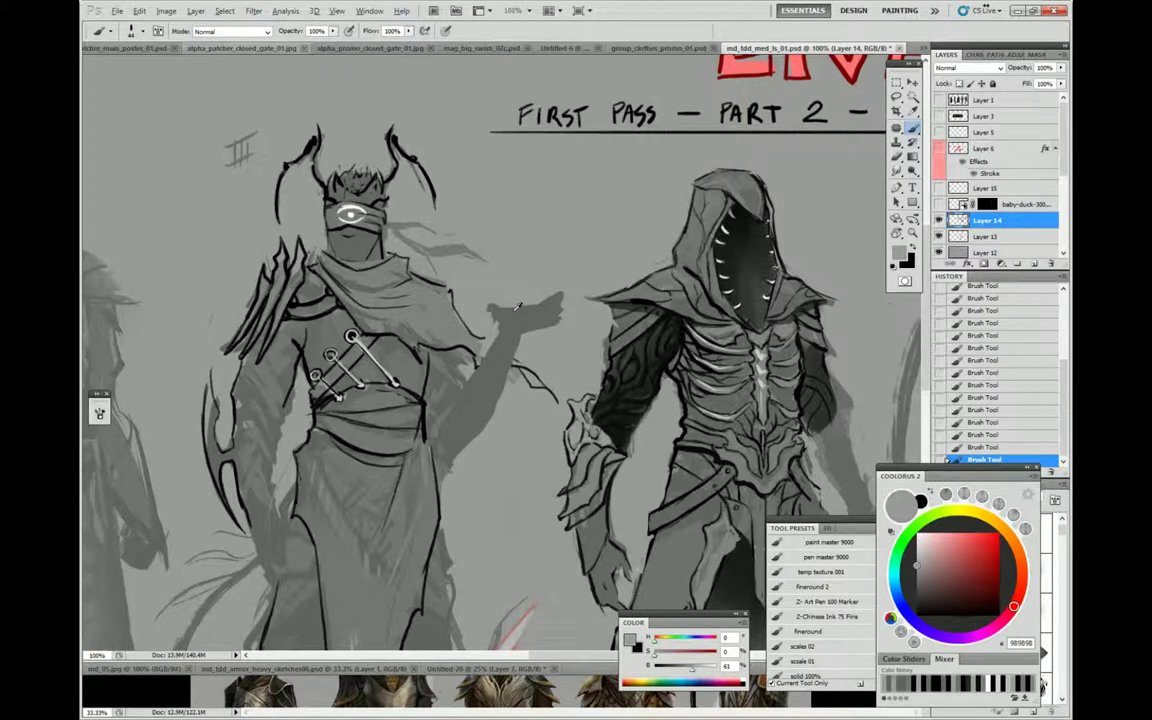
left_click(990, 385)
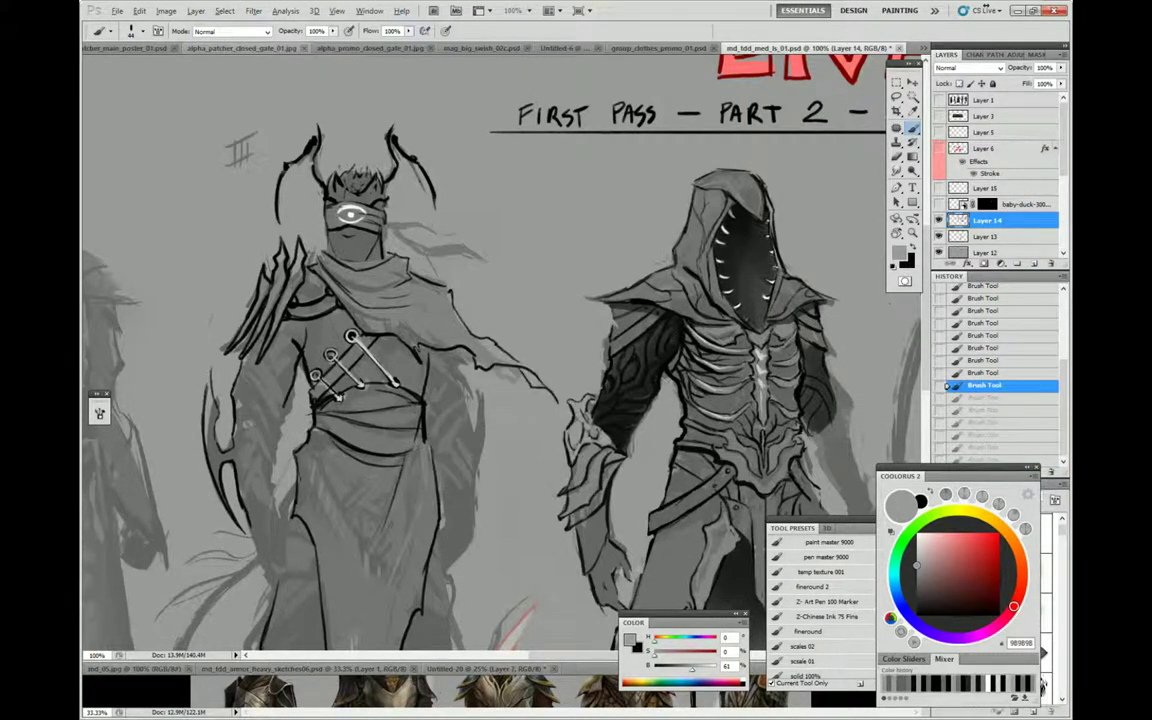
key("ctrl+z")
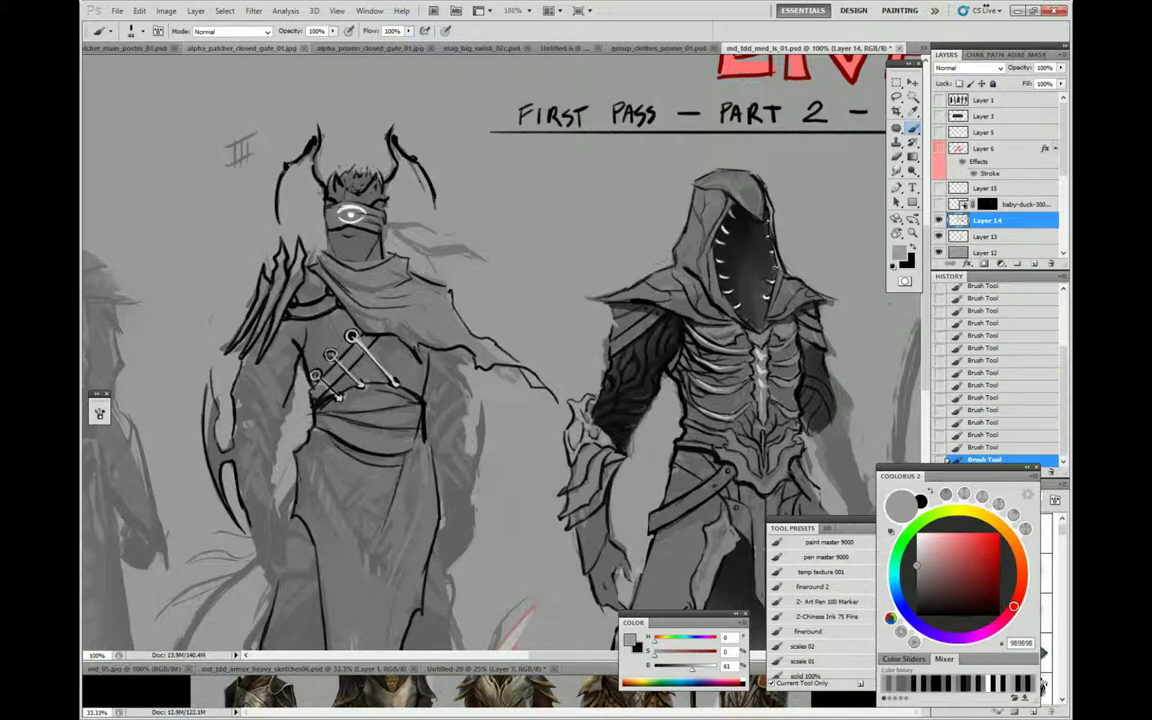
Clean up the arm silhouette and the tips of the shoulder spikes with sampled greys and a smaller brush
left_click_drag(425, 440, 450, 484)
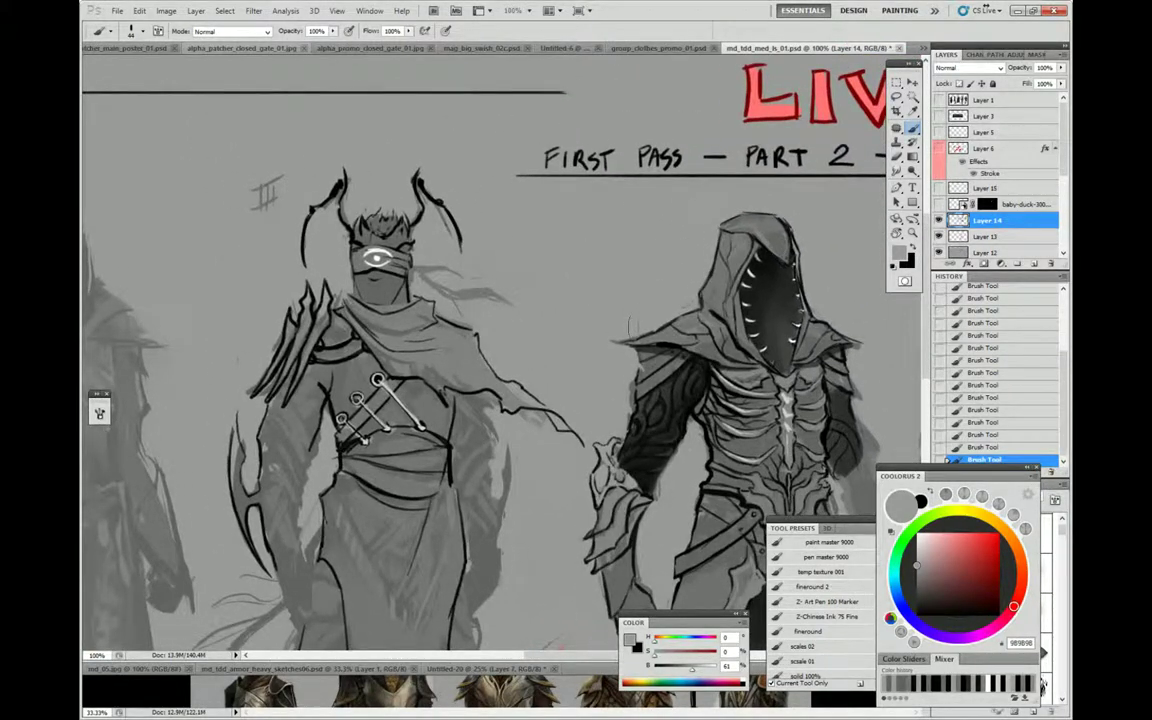
left_click_drag(631, 382, 647, 321)
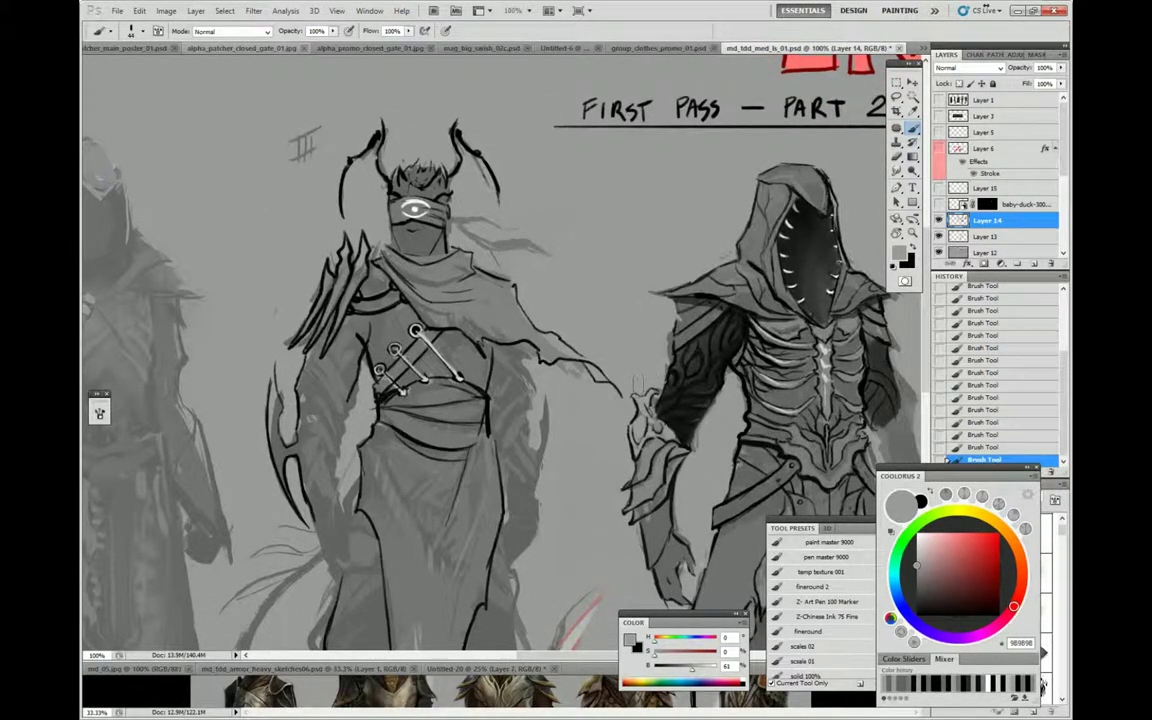
right_click(636, 382)
key("Escape")
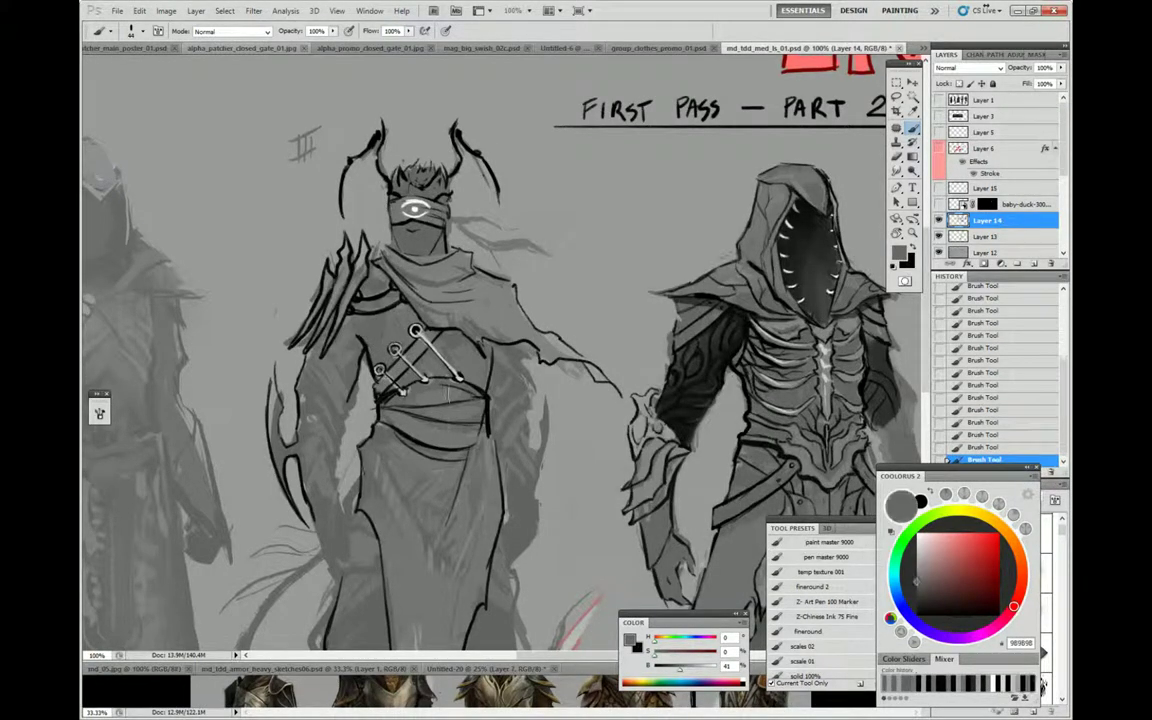
right_click(460, 392)
key("Return")
left_click_drag(320, 348, 295, 424)
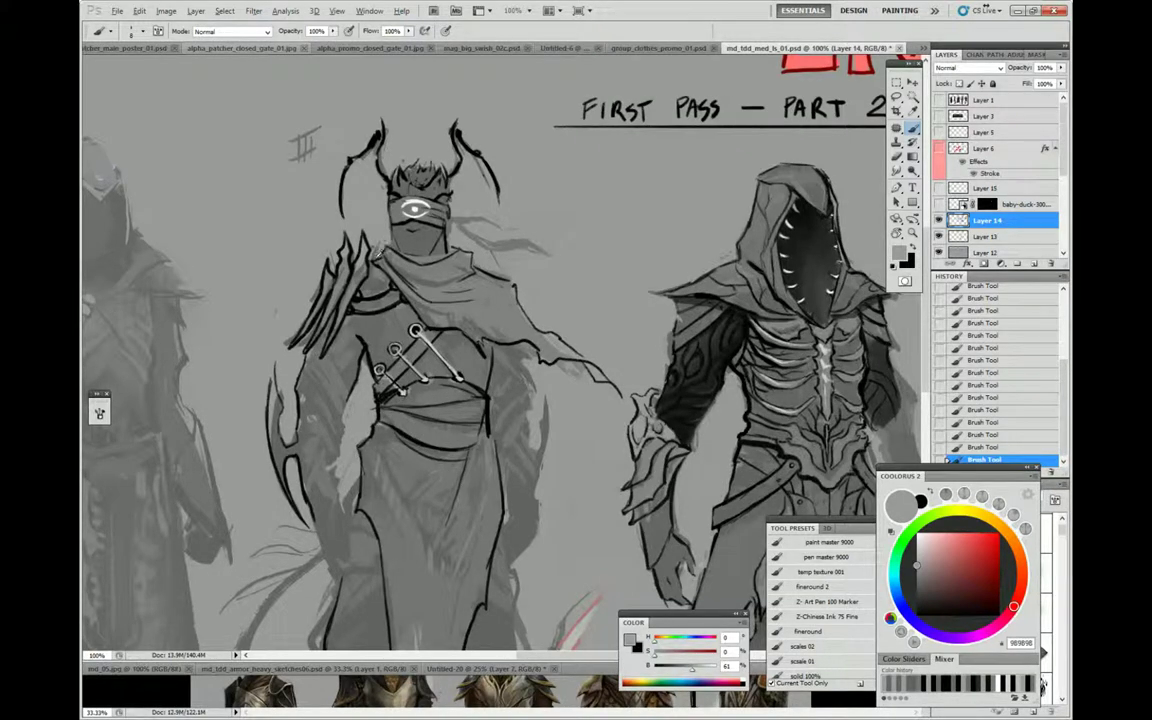
left_click(335, 234, "alt")
left_click_drag(340, 232, 349, 224)
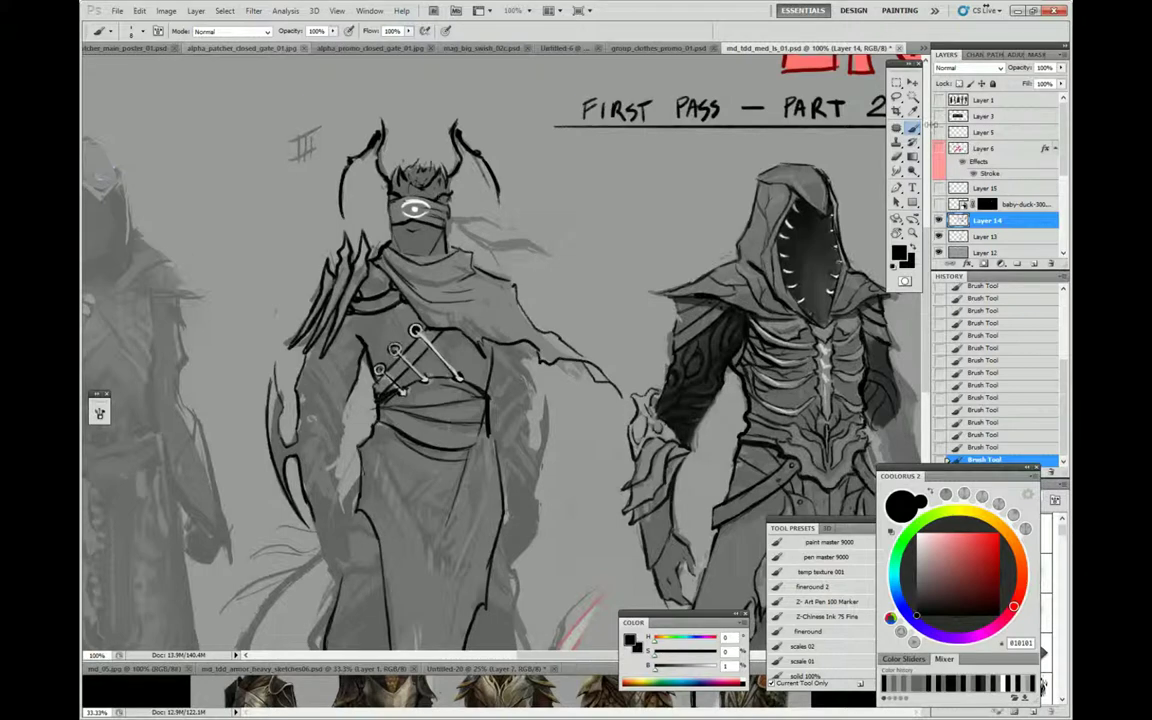
Paint an open grinning mouth below the blindfold in pink-red FF7272, with a black outline and white upper teeth
left_click(805, 66, "alt")
left_click_drag(404, 237, 428, 244)
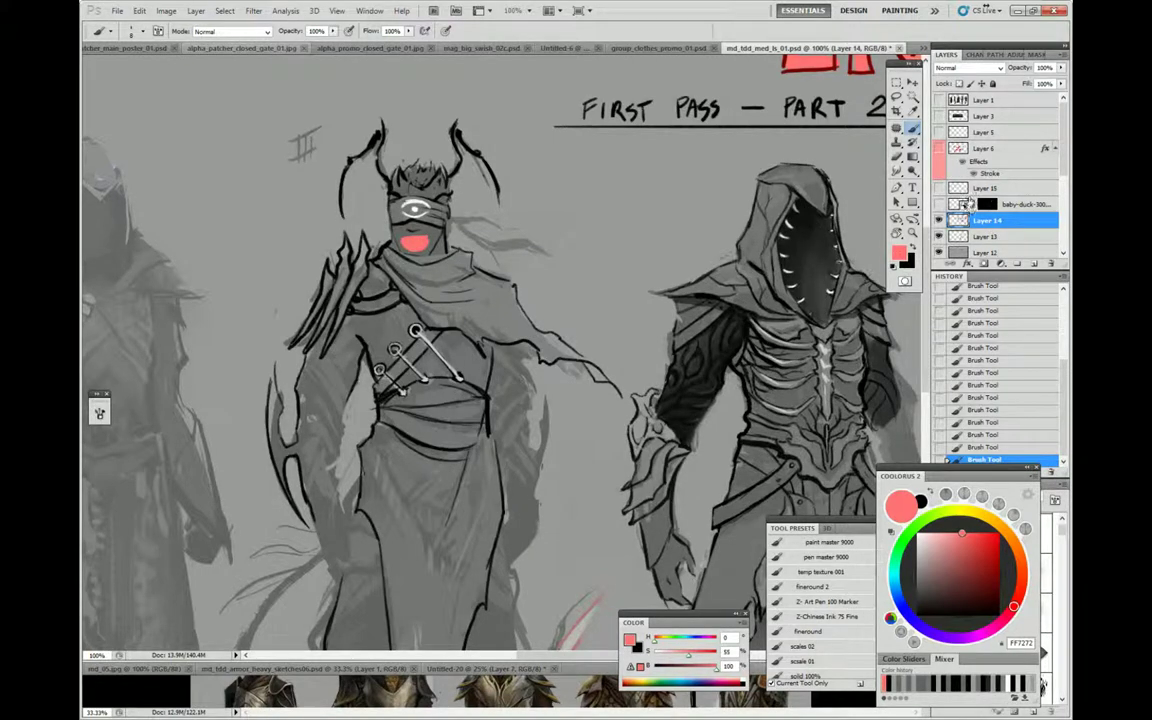
key("d")
mouse_move(360, 212)
left_mouse_down()
mouse_move(389, 211)
mouse_move(368, 227)
mouse_move(380, 216)
left_mouse_up()
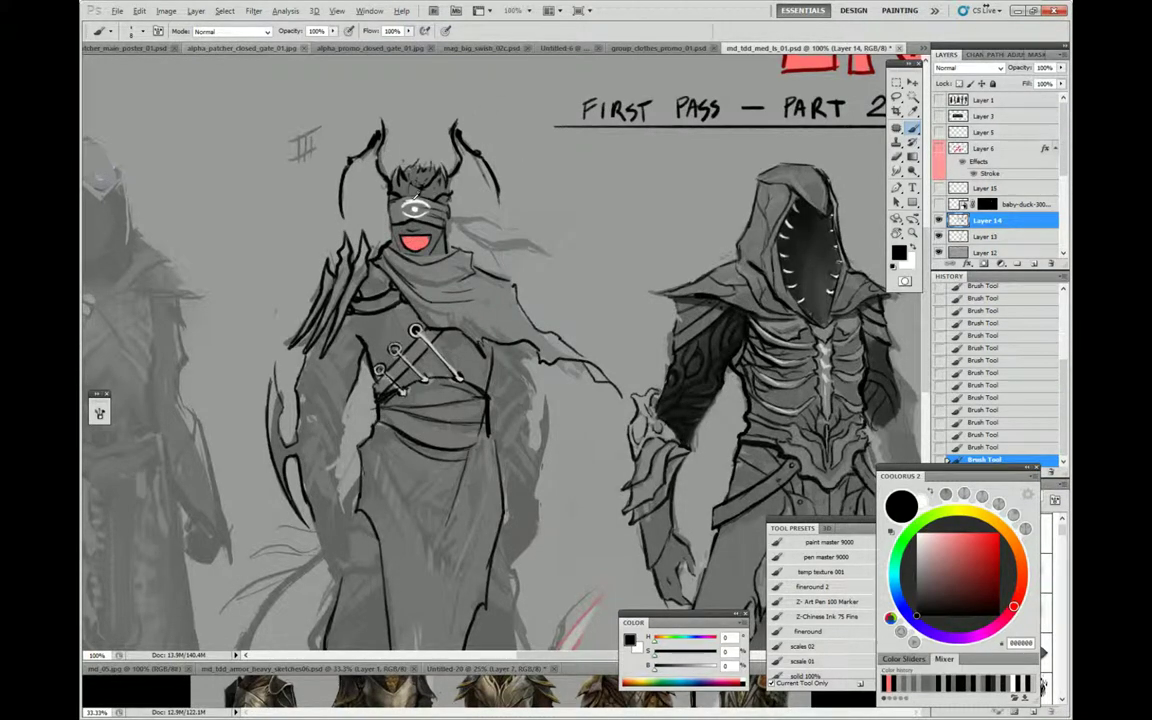
left_click(374, 181, "alt")
left_click_drag(364, 216, 380, 212)
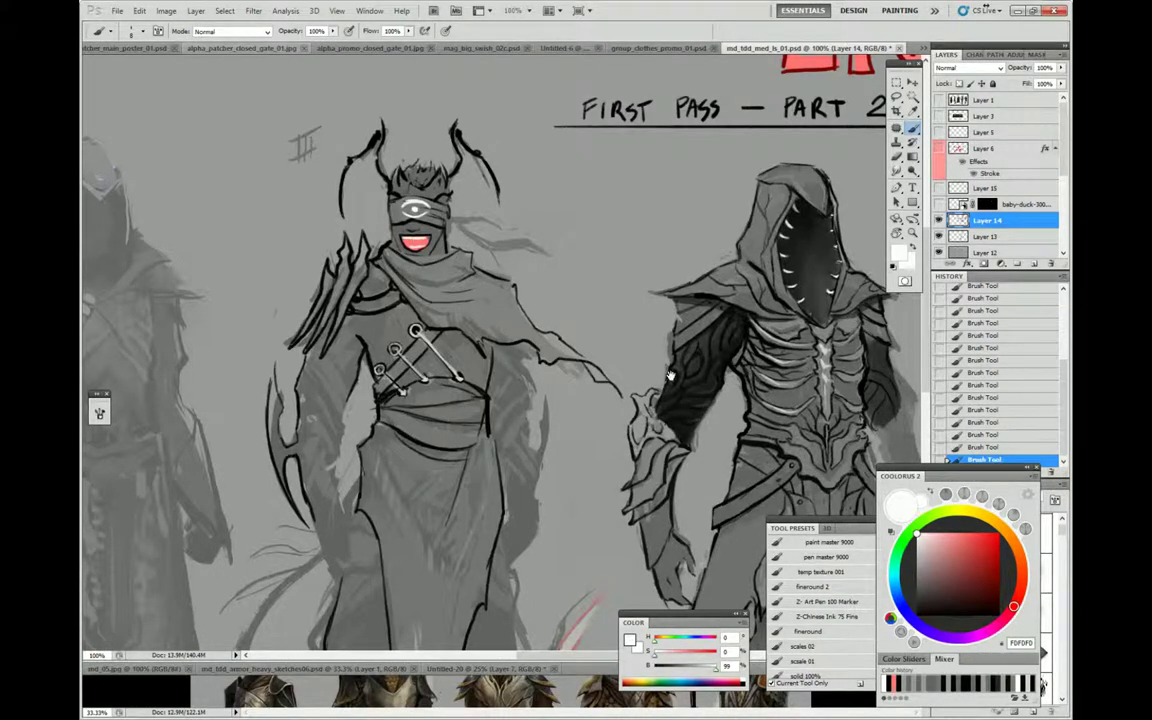
Switch to black and ink the strap lines on the upper chest between the shoulder armor and the pinned rings
left_click_drag(672, 370, 707, 358)
mouse_move(620, 324)
left_mouse_down()
mouse_move(624, 287)
mouse_move(617, 326)
left_mouse_up()
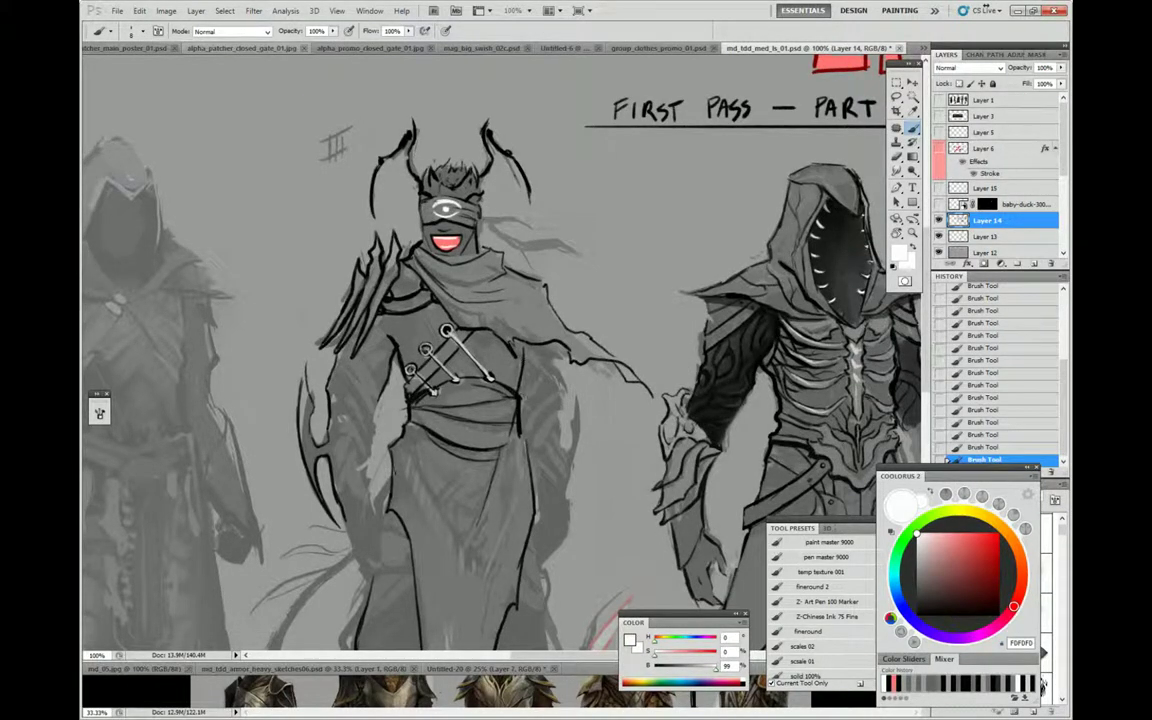
left_click_drag(544, 356, 581, 323)
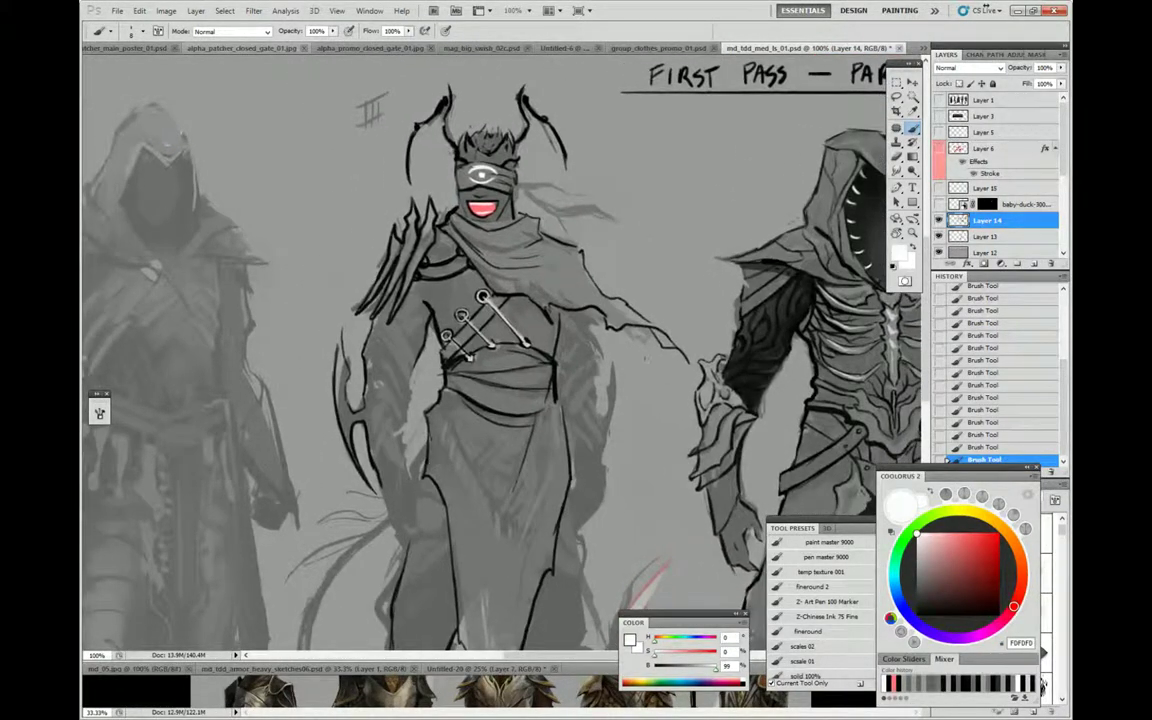
key("x")
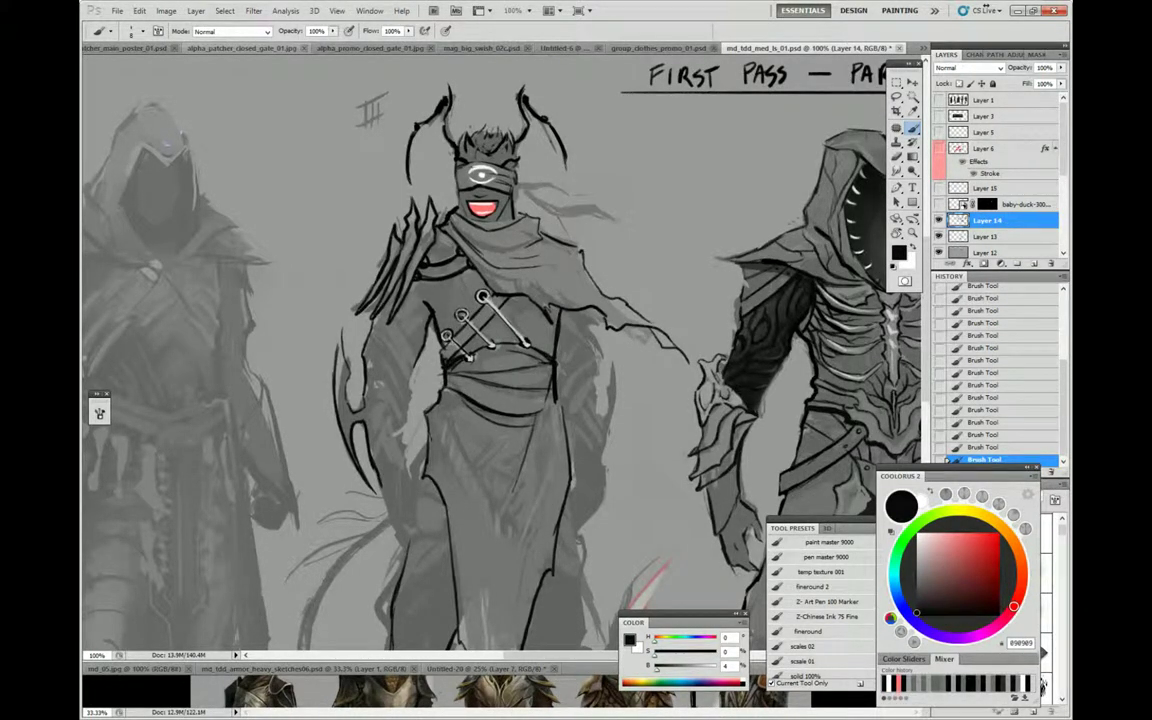
mouse_move(424, 248)
left_mouse_down()
mouse_move(405, 283)
mouse_move(391, 278)
left_mouse_up()
left_click_drag(382, 277, 395, 298)
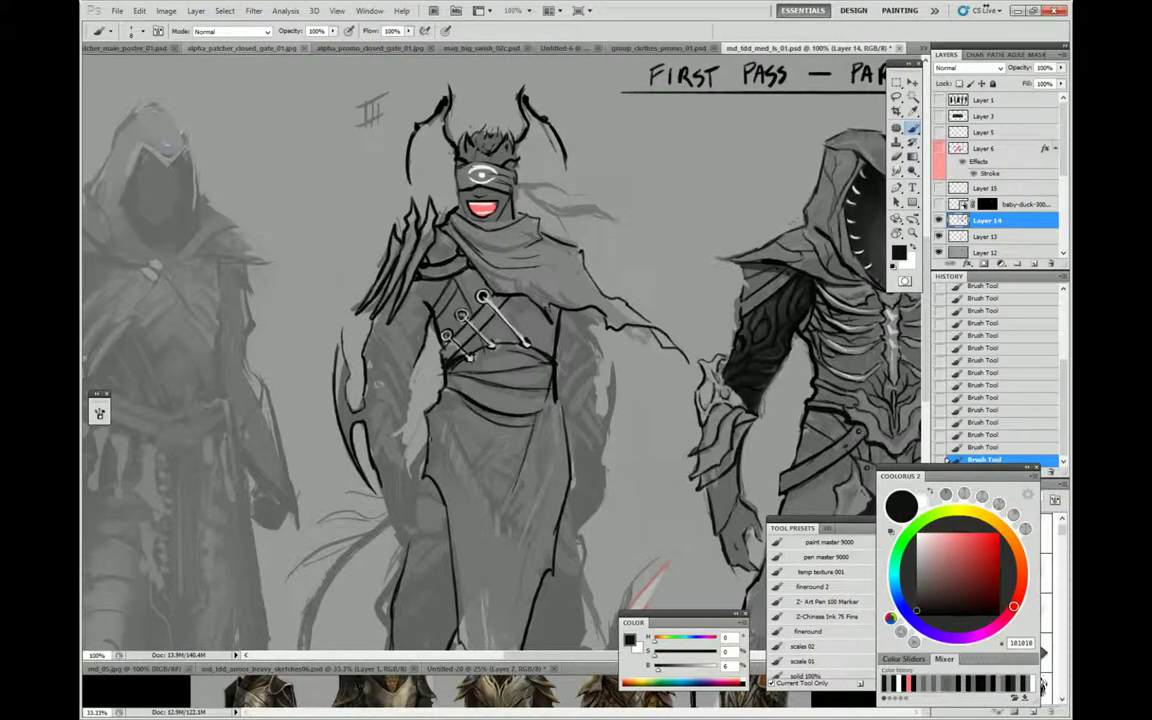
Ink the bladed forearm's contours from the elbow to the wrist, including the sleeve edge across the arm
mouse_move(340, 297)
left_mouse_down()
mouse_move(372, 335)
mouse_move(358, 425)
mouse_move(334, 444)
mouse_move(352, 418)
mouse_move(362, 424)
mouse_move(355, 466)
mouse_move(340, 476)
left_mouse_up()
left_click_drag(348, 422, 336, 472)
left_click_drag(372, 474, 390, 530)
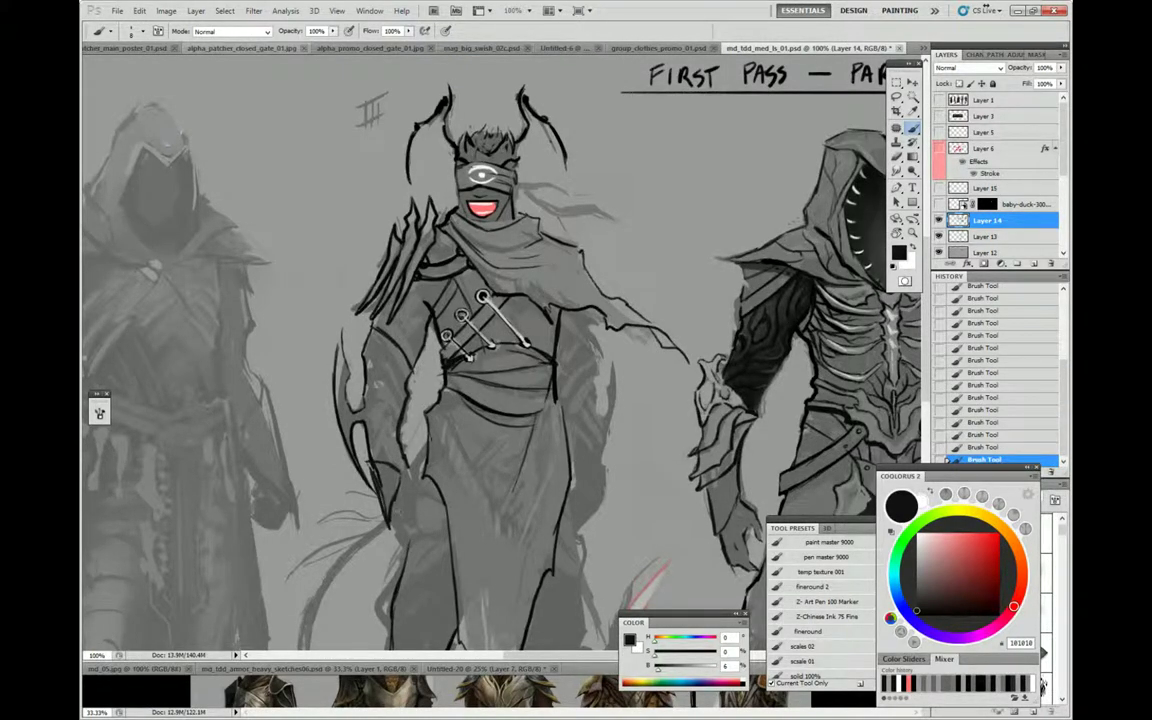
left_click_drag(356, 461, 357, 486)
Ink the back of the hand, the thumb and the long bony fingers below the bladed forearm
mouse_move(437, 418)
left_mouse_down()
mouse_move(403, 282)
mouse_move(406, 305)
left_mouse_up()
mouse_move(340, 338)
left_mouse_down()
mouse_move(362, 330)
mouse_move(372, 352)
left_mouse_up()
left_click_drag(378, 371, 430, 398)
left_click_drag(348, 346, 341, 358)
left_click_drag(376, 382, 393, 410)
left_click_drag(354, 351, 346, 370)
left_click_drag(397, 414, 410, 434)
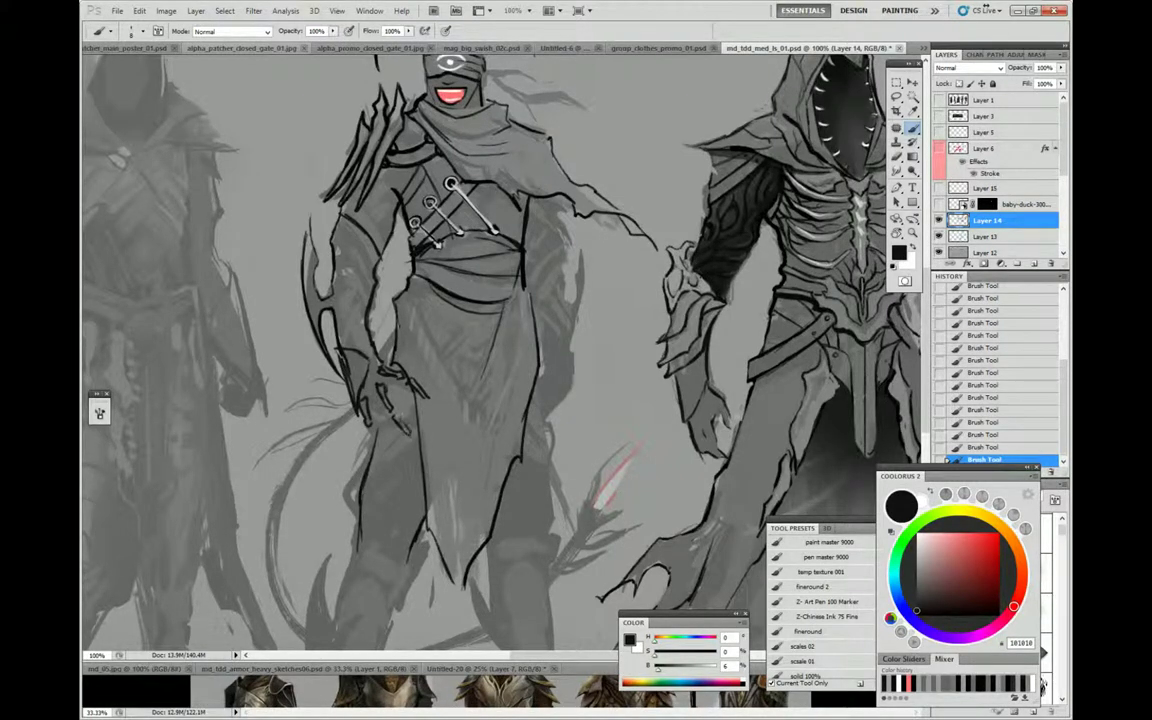
left_click_drag(344, 354, 338, 375)
left_click_drag(371, 386, 394, 436)
left_click_drag(332, 382, 346, 399)
mouse_move(349, 341)
left_mouse_down()
mouse_move(375, 361)
mouse_move(367, 346)
mouse_move(331, 344)
left_mouse_up()
Refine the shoulder spikes' edges and lighten the hand and finger shapes with sampled background grey
mouse_move(622, 334)
left_mouse_down()
mouse_move(622, 417)
mouse_move(610, 430)
left_mouse_up()
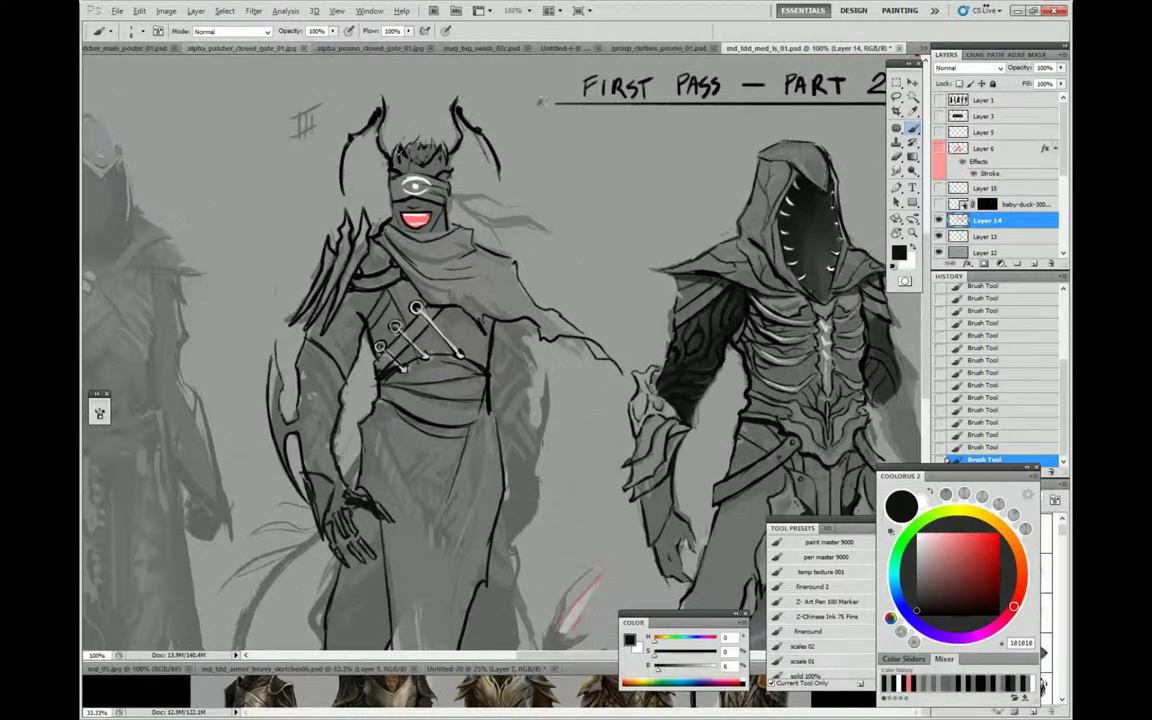
left_click(326, 207, "alt")
mouse_move(330, 218)
left_mouse_down()
mouse_move(304, 278)
mouse_move(296, 262)
left_mouse_up()
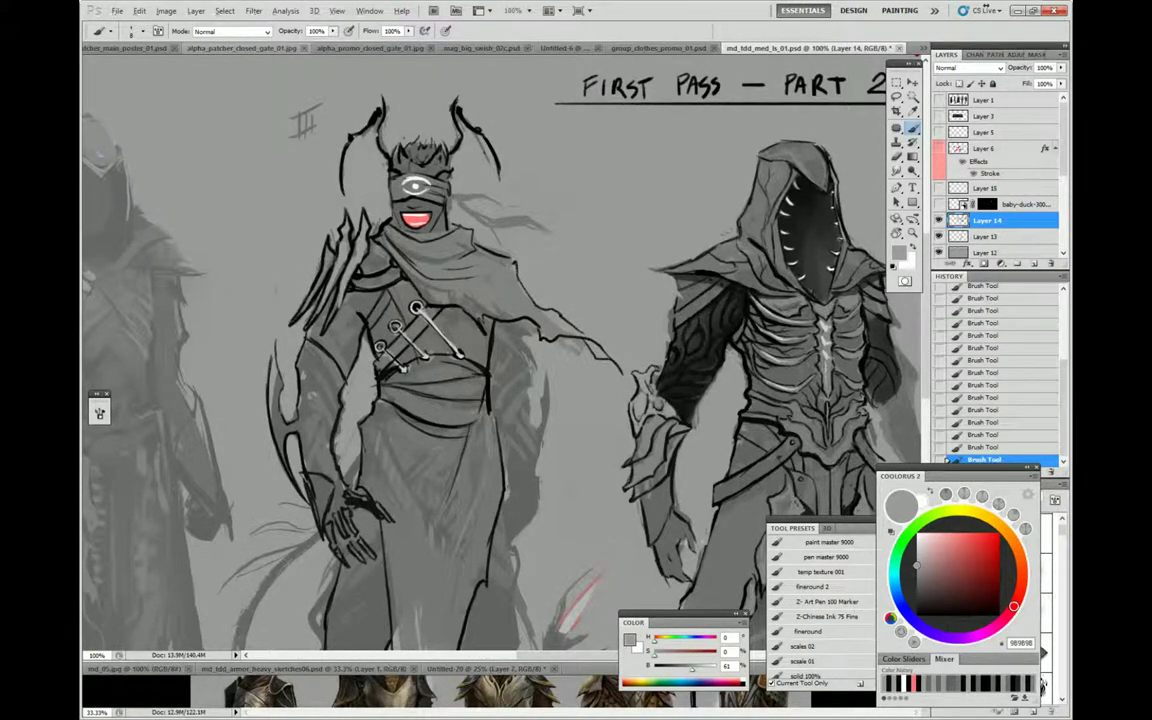
left_click(310, 230, "alt")
mouse_move(292, 472)
left_mouse_down()
mouse_move(298, 494)
mouse_move(328, 492)
mouse_move(306, 478)
mouse_move(326, 450)
mouse_move(314, 440)
mouse_move(352, 470)
left_mouse_up()
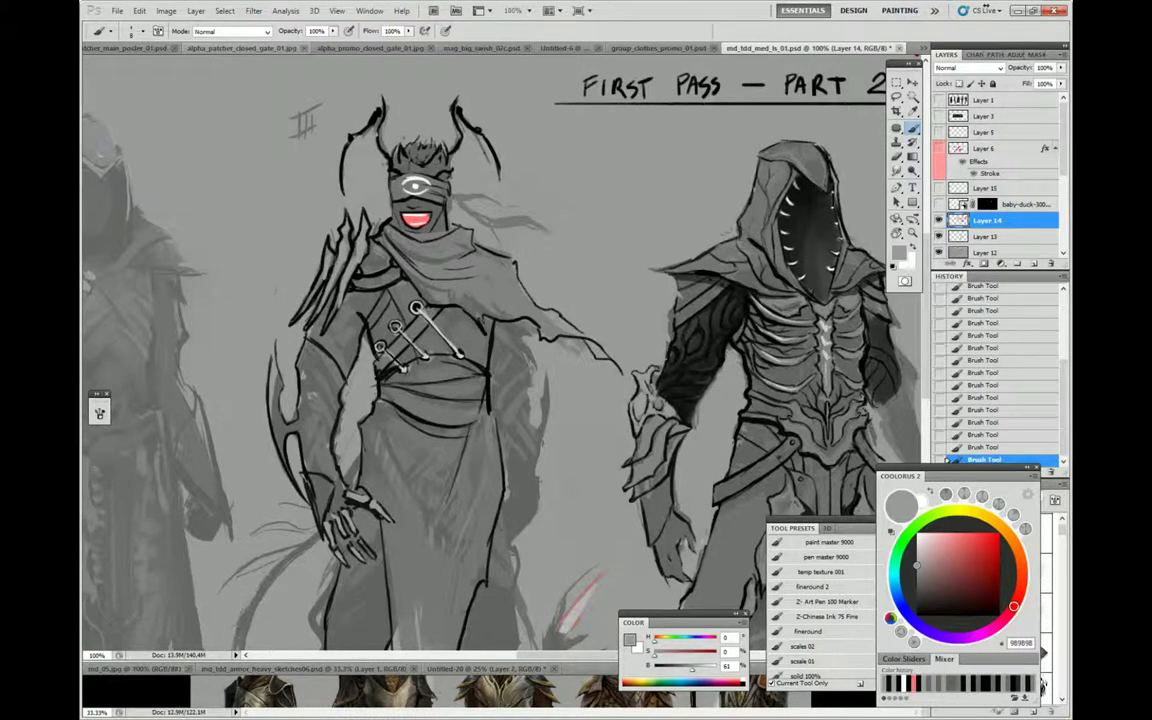
Ink the V-shaped pointed cloth hanging from the sash and the long vertical fold beneath its tip in black
left_click_drag(617, 442, 624, 415)
key("d")
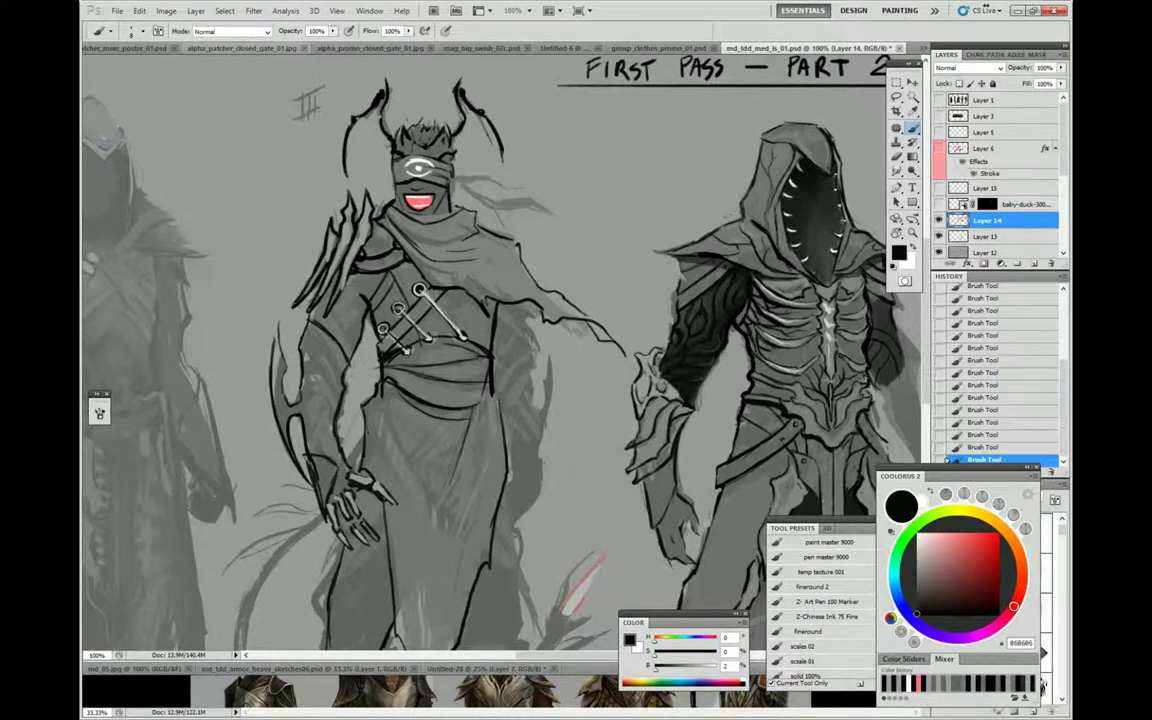
left_click_drag(403, 420, 356, 458)
left_click_drag(425, 408, 368, 450)
left_click_drag(428, 400, 400, 484)
mouse_move(372, 355)
left_mouse_down()
mouse_move(358, 437)
mouse_move(370, 413)
left_mouse_up()
mouse_move(442, 434)
left_mouse_down()
mouse_move(425, 476)
mouse_move(410, 392)
mouse_move(437, 362)
mouse_move(412, 440)
mouse_move(395, 416)
mouse_move(390, 462)
mouse_move(406, 449)
mouse_move(418, 387)
mouse_move(420, 536)
left_mouse_up()
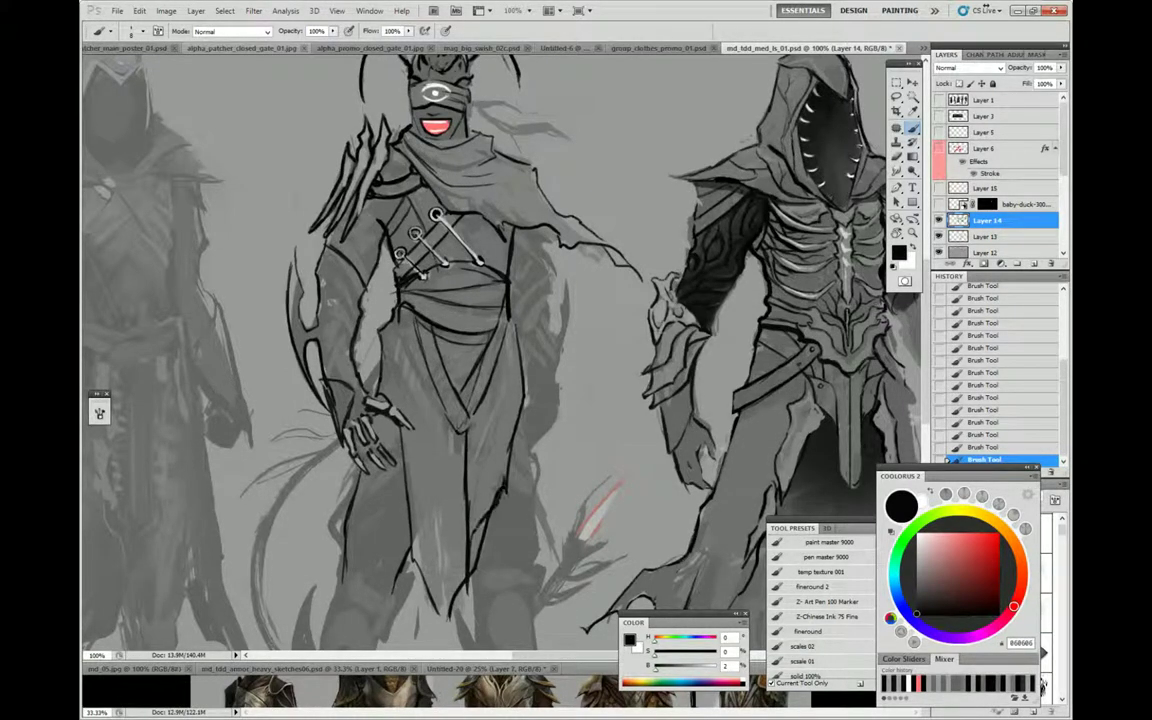
Touch up the hip cloth around the V-shaped panel with sampled dark grey, black and mid-grey
left_click(450, 477, "alt")
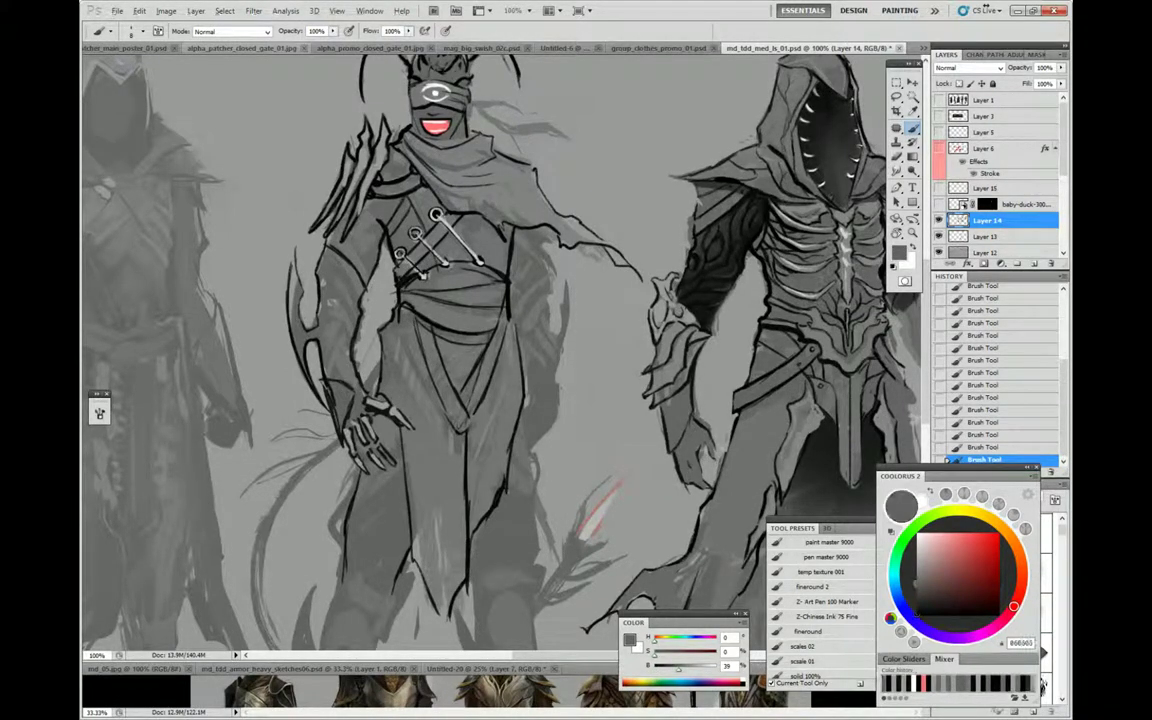
left_click_drag(450, 445, 410, 390)
mouse_move(500, 495)
left_mouse_down()
mouse_move(420, 395)
mouse_move(461, 337)
mouse_move(459, 279)
left_mouse_up()
left_click(451, 448, "alt")
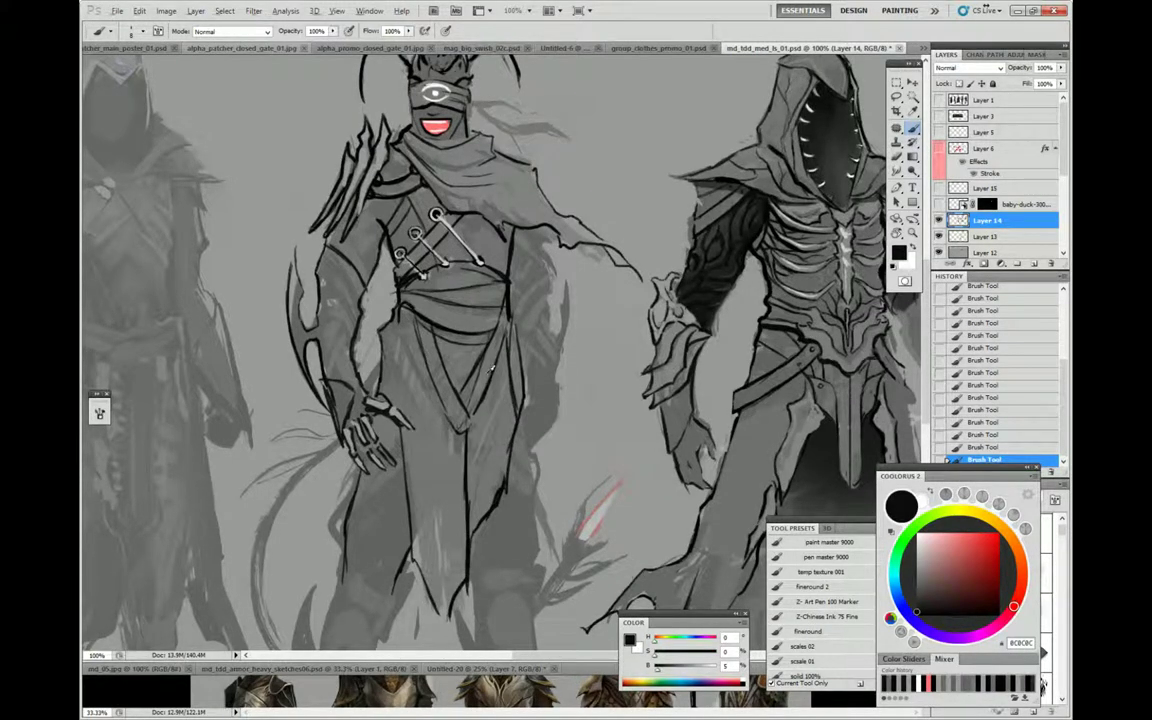
left_click(437, 336, "alt")
left_click(434, 355, "alt")
left_click(425, 340, "alt")
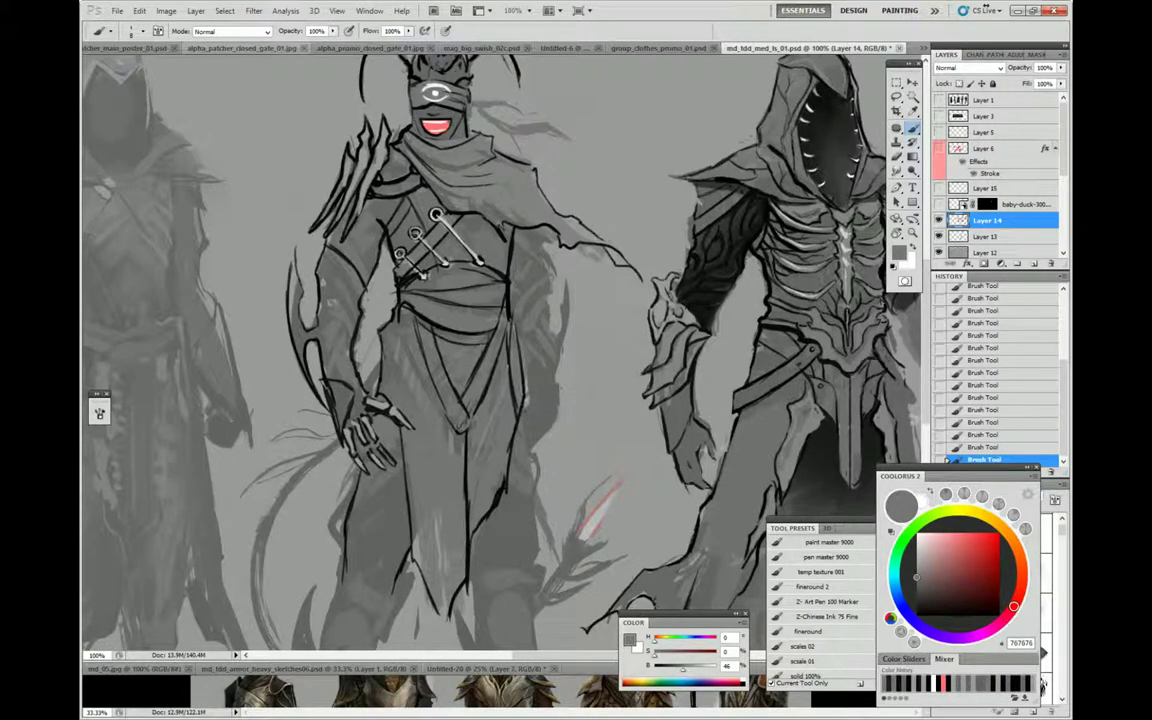
Clean up the gap between the bladed arm and the torso with sampled background grey
right_click(524, 337)
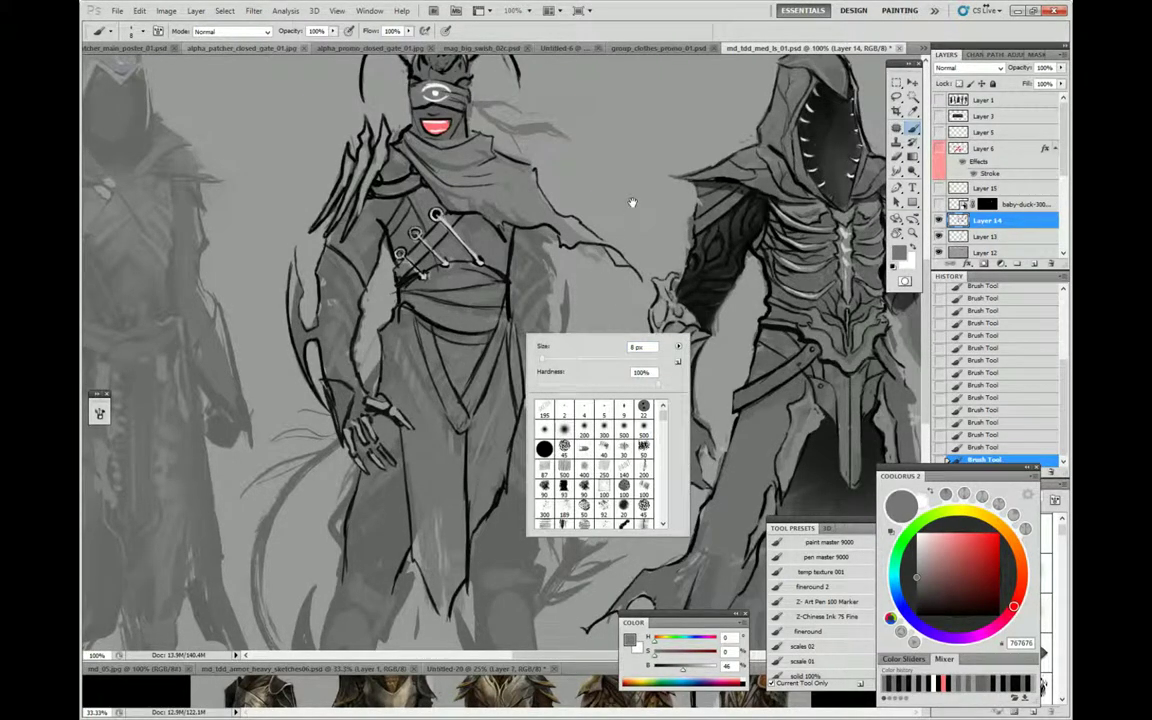
left_click_drag(630, 206, 627, 282)
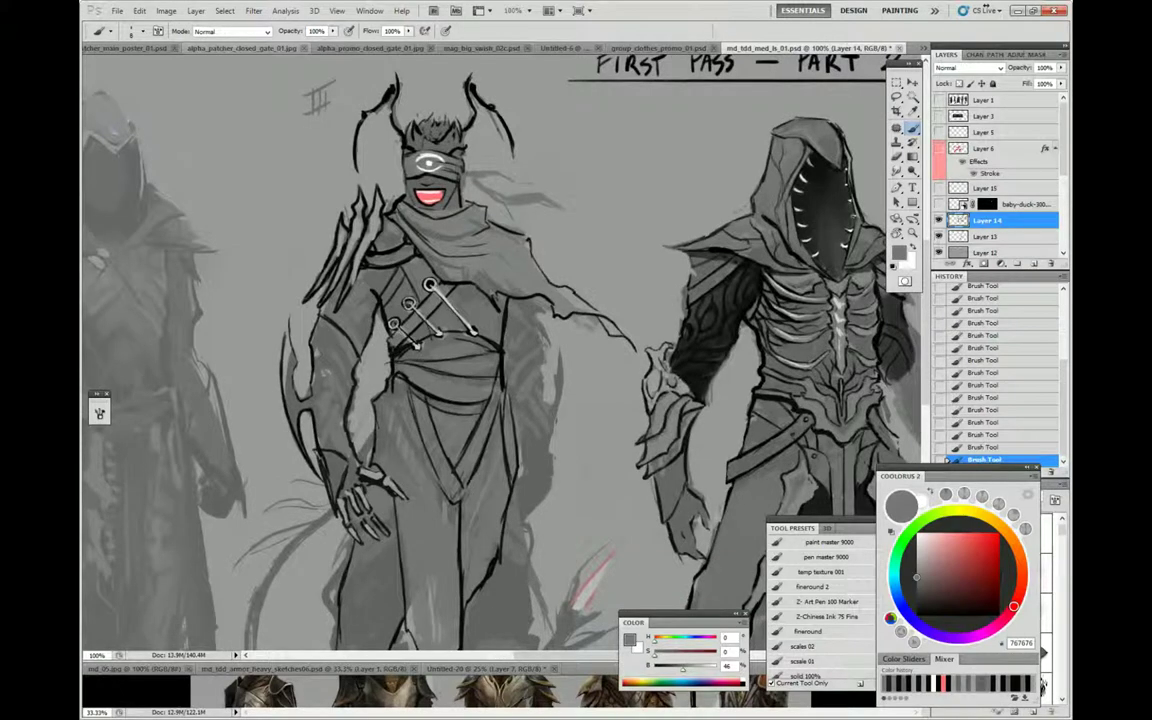
right_click(522, 340)
left_click(581, 356, "alt")
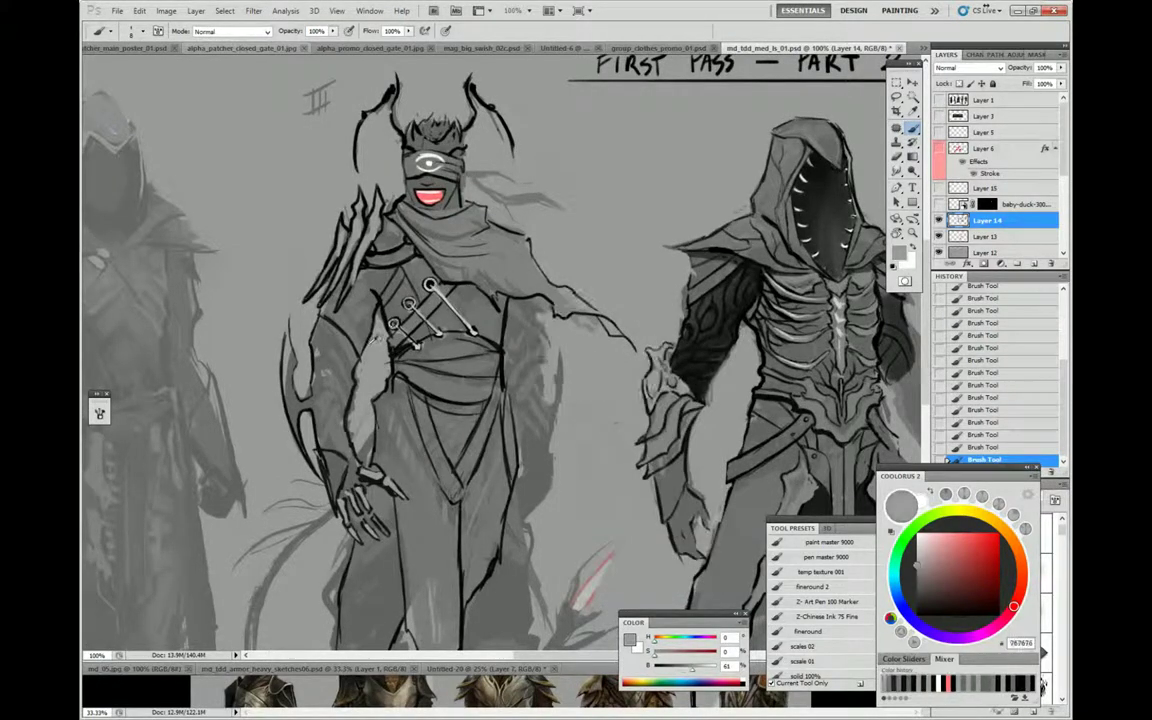
Ink the blindfold's loose ribbons trailing away from the side of the horned warrior's head in sampled near-black
left_click(341, 276, "alt")
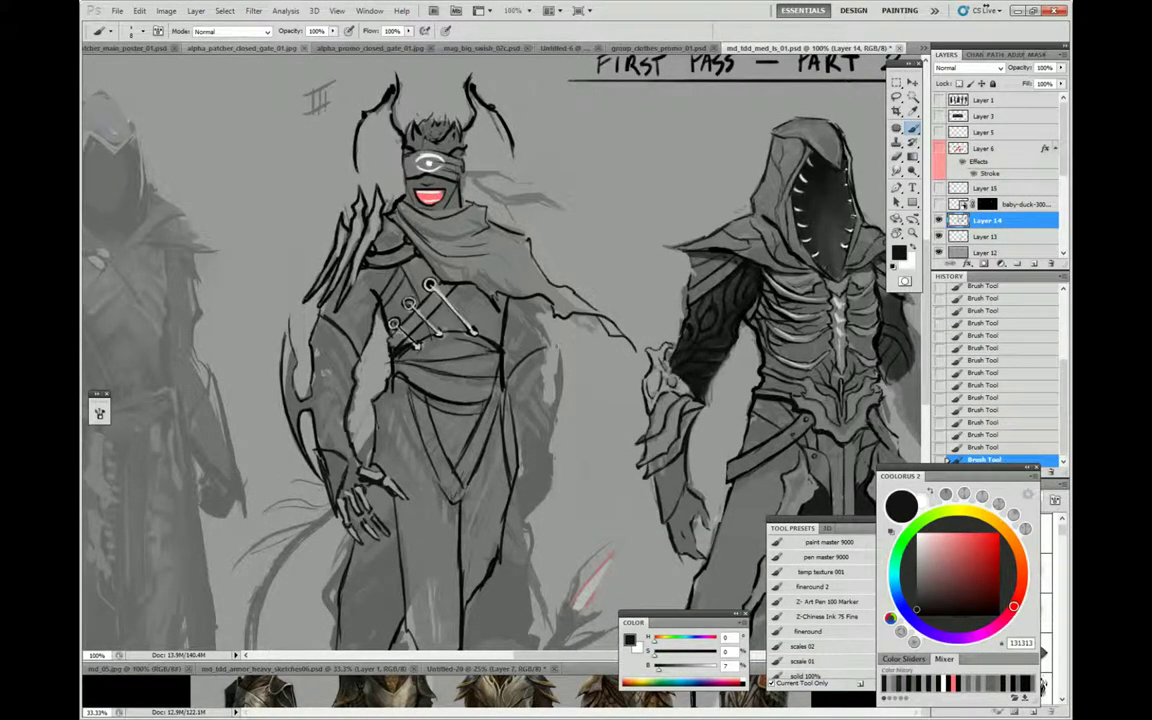
left_click_drag(640, 220, 630, 241)
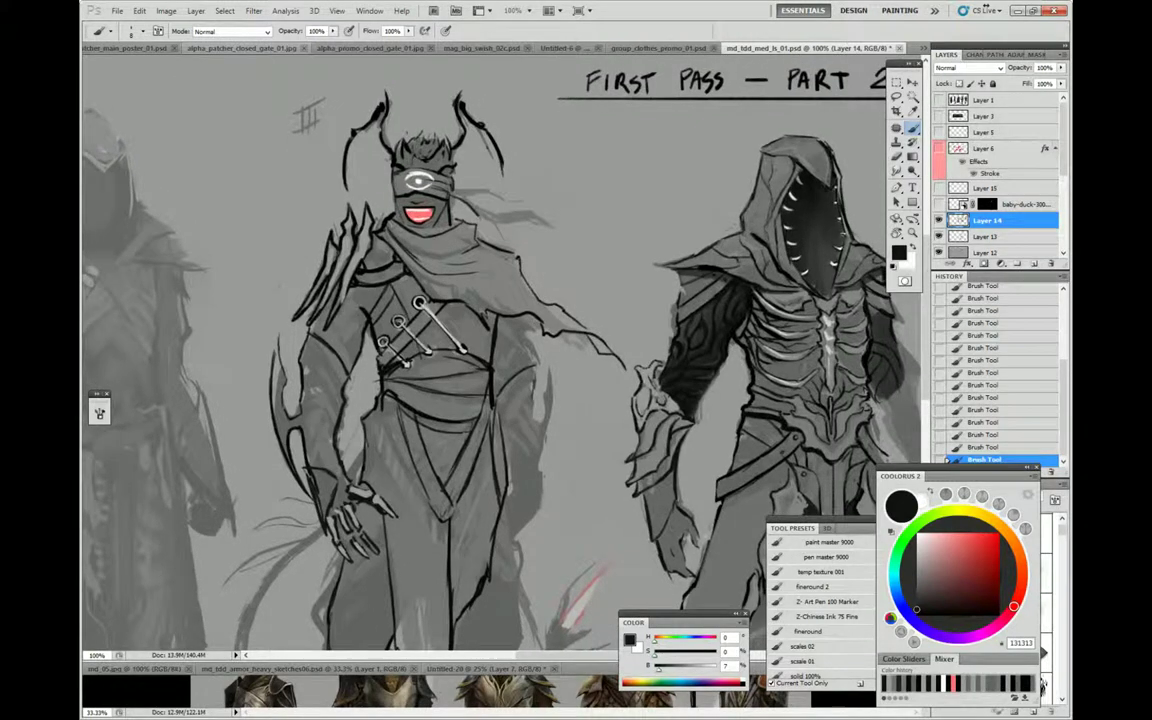
left_click_drag(431, 196, 567, 223)
mouse_move(420, 184)
left_mouse_down()
mouse_move(476, 188)
mouse_move(518, 212)
mouse_move(533, 211)
mouse_move(433, 172)
mouse_move(538, 193)
left_mouse_up()
left_click_drag(449, 168, 484, 175)
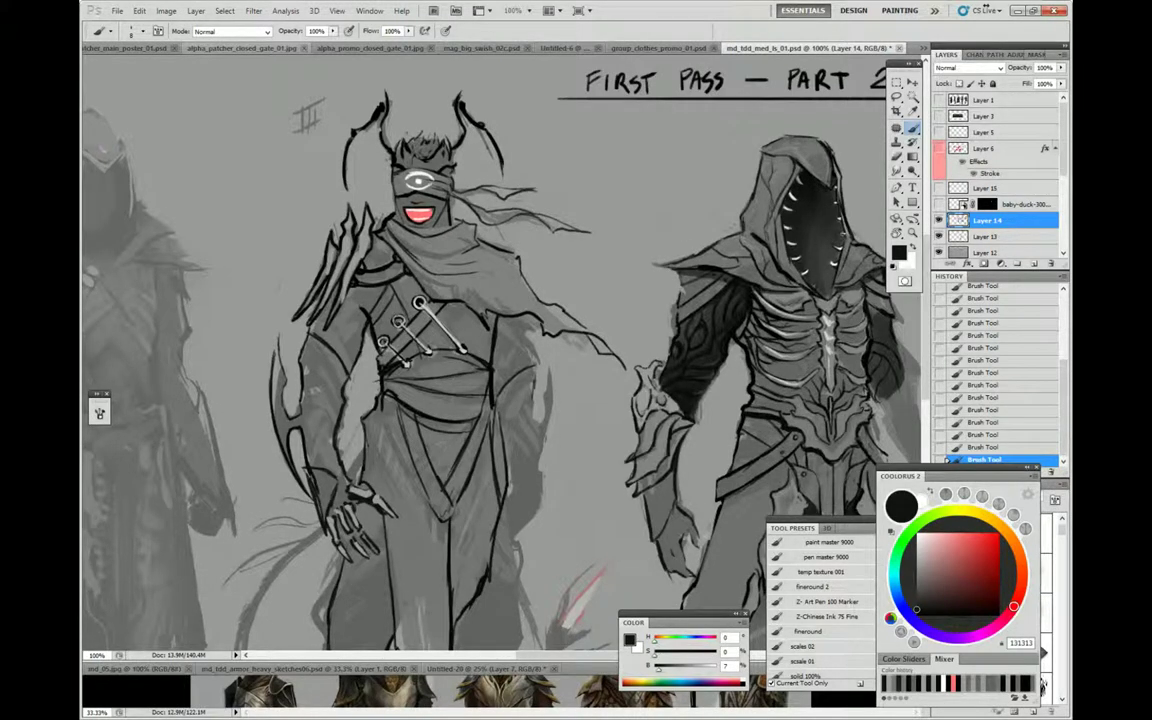
Look over the hooded and skull-masked figures standing on both sides of the horned warrior
left_click_drag(649, 265, 655, 312)
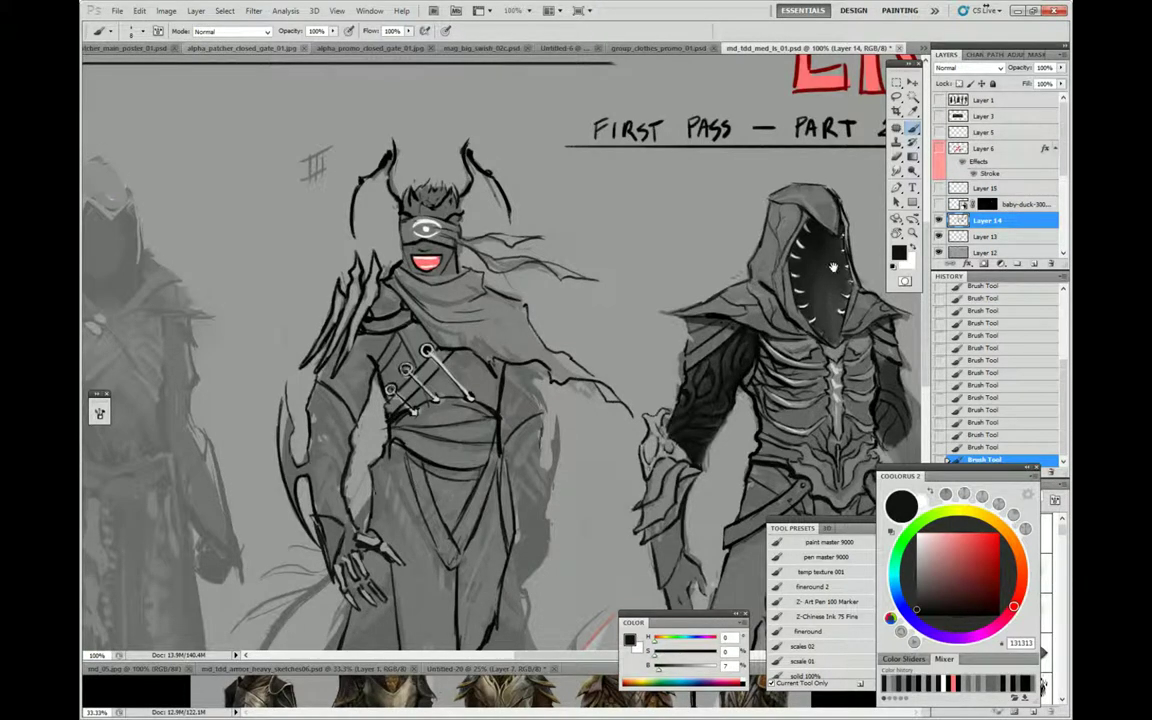
scroll(752, 250, "right", 5)
scroll(757, 270, "down", 3)
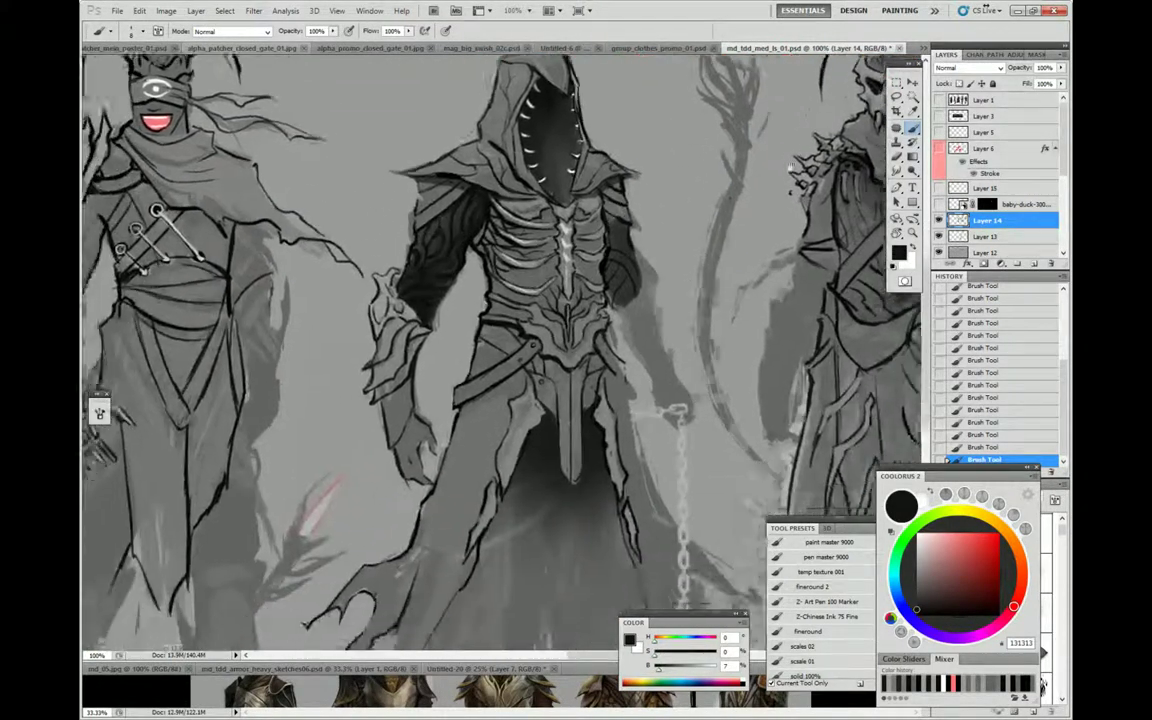
scroll(757, 270, "left", 8)
scroll(757, 310, "up", 2)
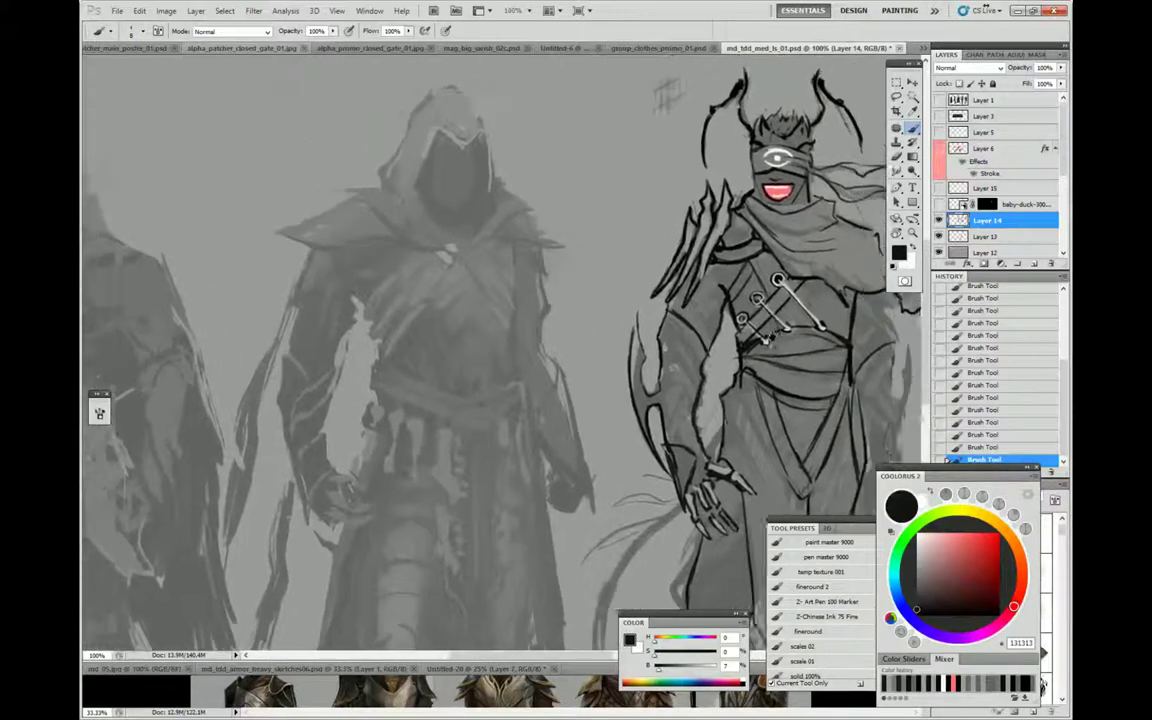
scroll(750, 330, "right", 4)
scroll(740, 355, "up", 2)
scroll(740, 355, "right", 1)
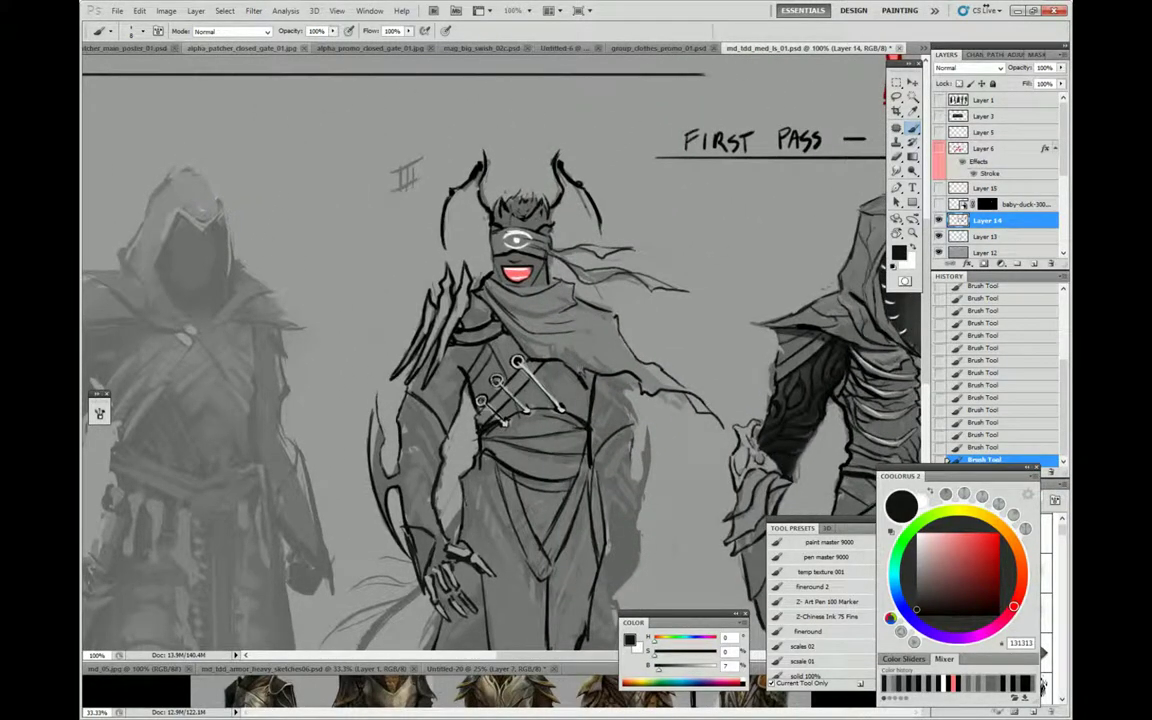
Rework the ring heads of the three chest pins into pointed flame shapes using black, sampled body grey and white
key("d")
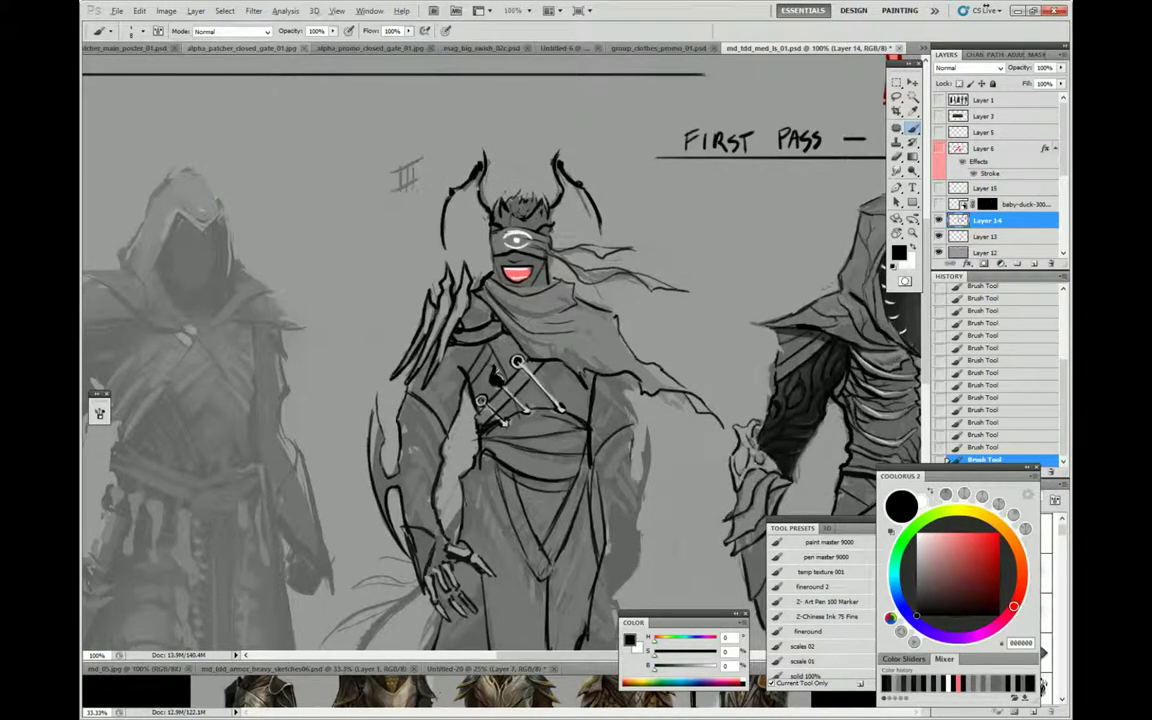
key("x")
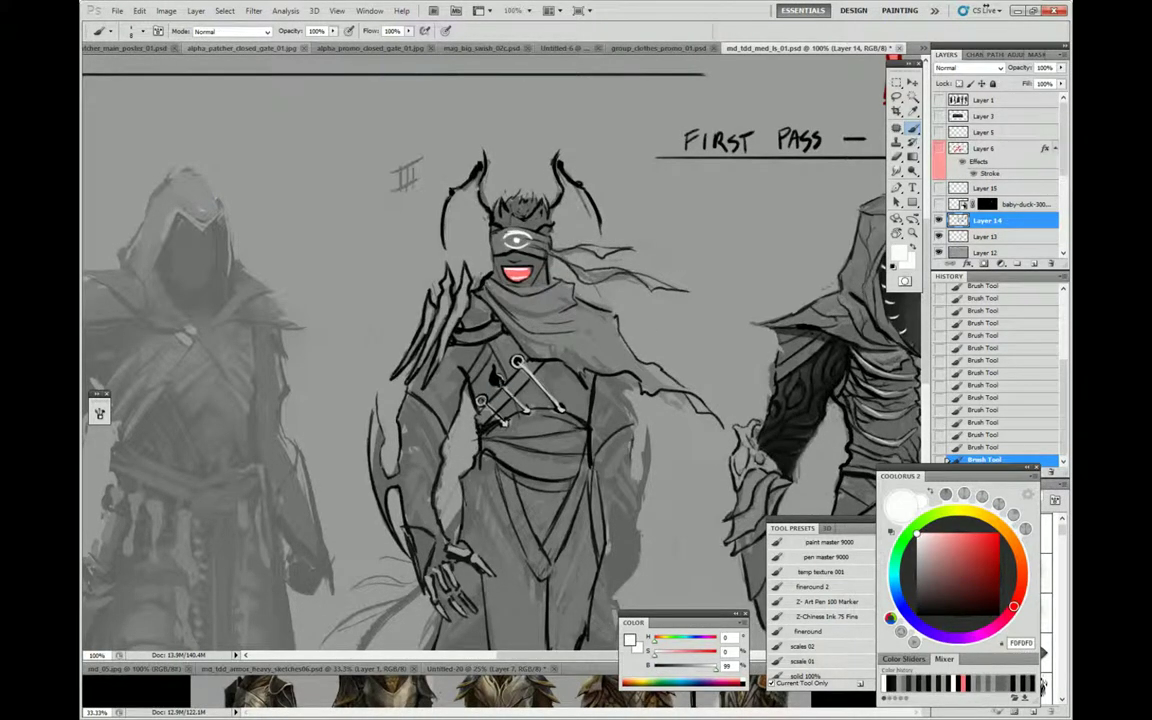
left_click(678, 668)
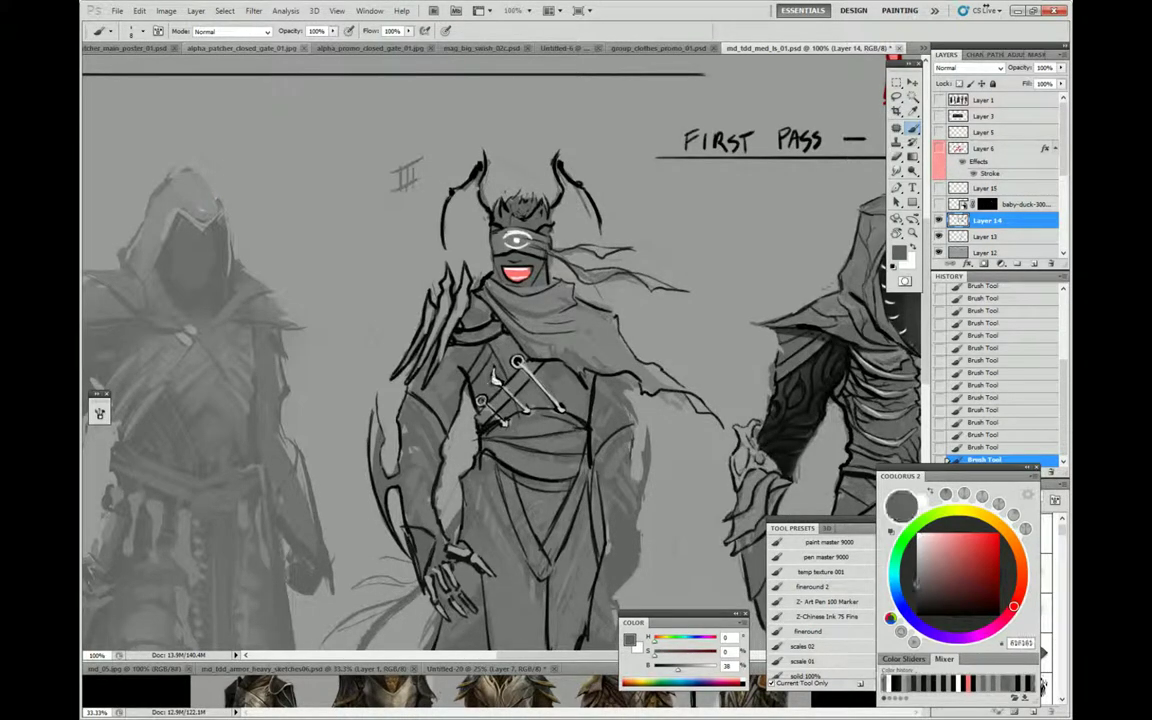
left_click(506, 380, "alt")
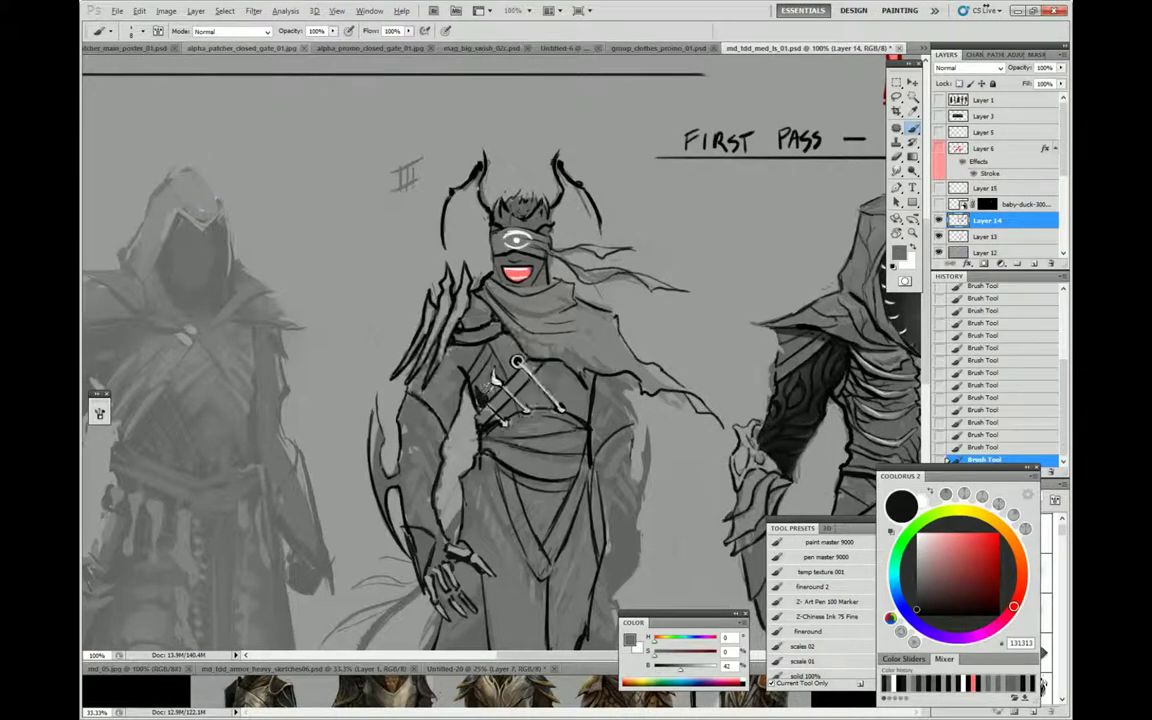
left_click(806, 458, "alt")
left_click(502, 380, "alt")
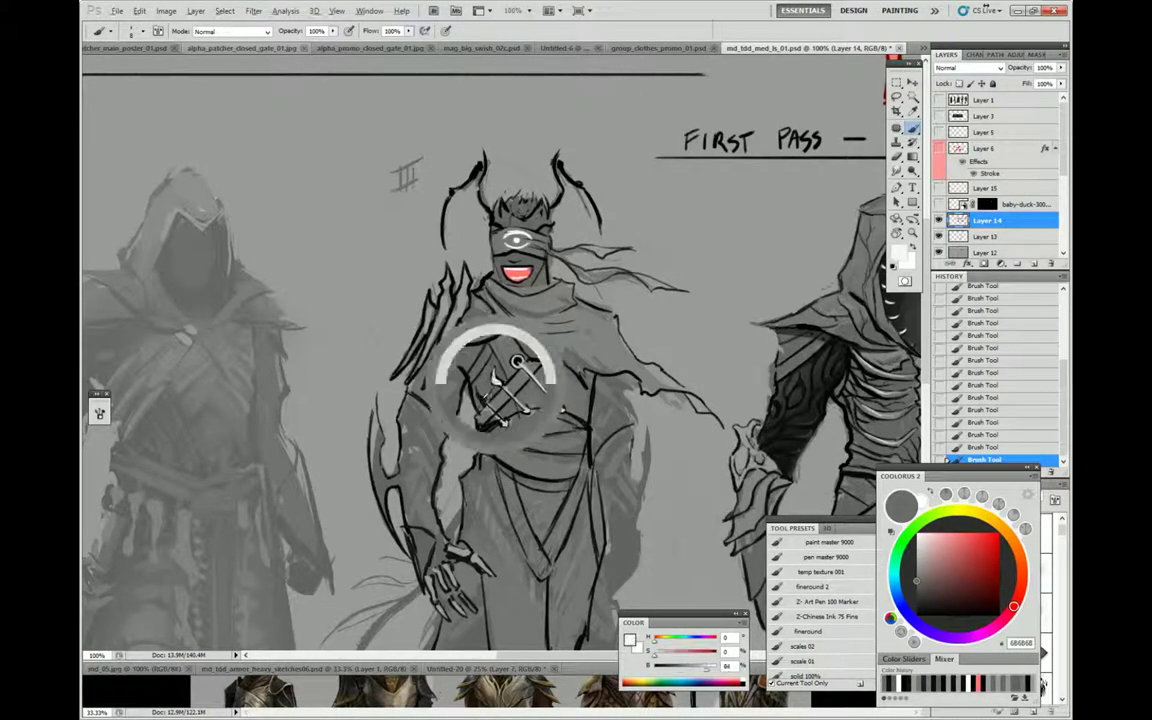
left_click(463, 324, "alt")
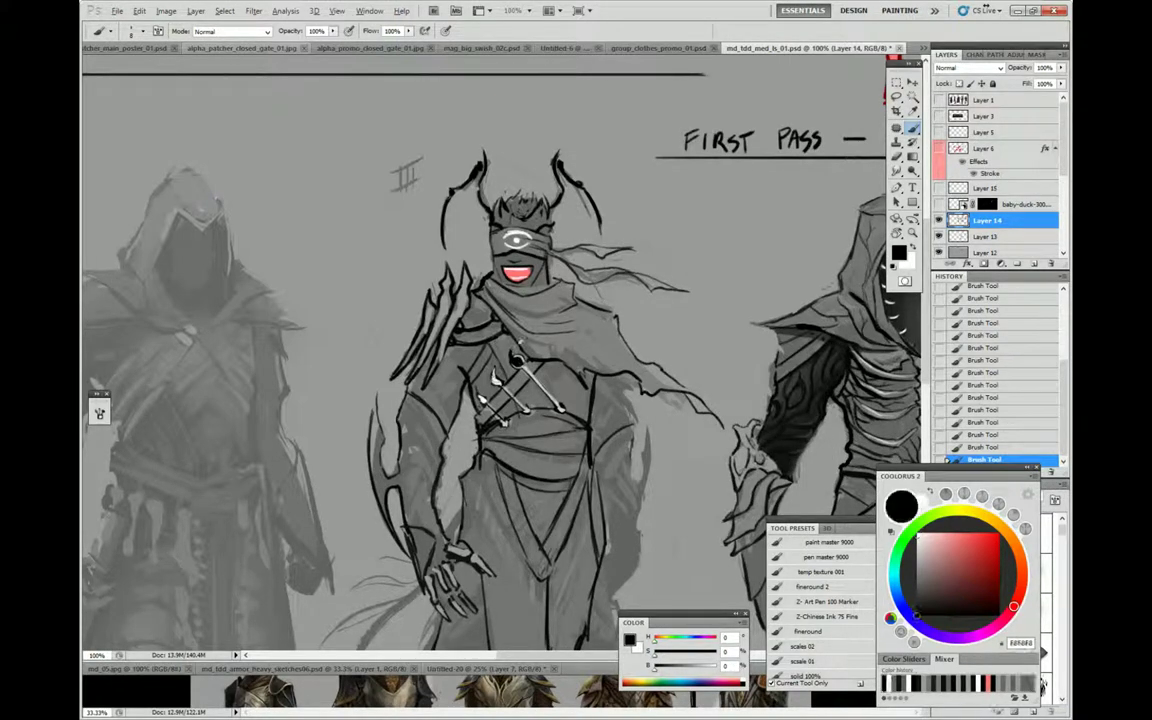
left_click(466, 322, "alt")
left_click(510, 236, "alt")
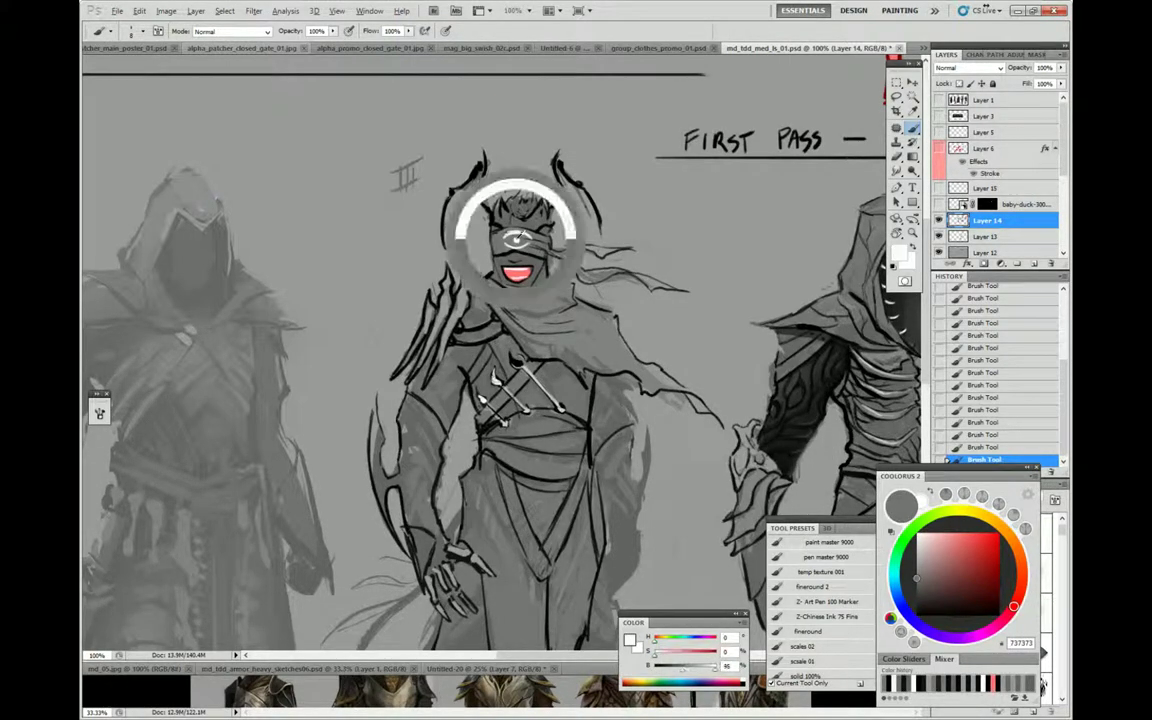
Paint two light yellow #FFF772 eyes inside the dark hood opening of the ribbed-armor figure
scroll(723, 336, "right", 5)
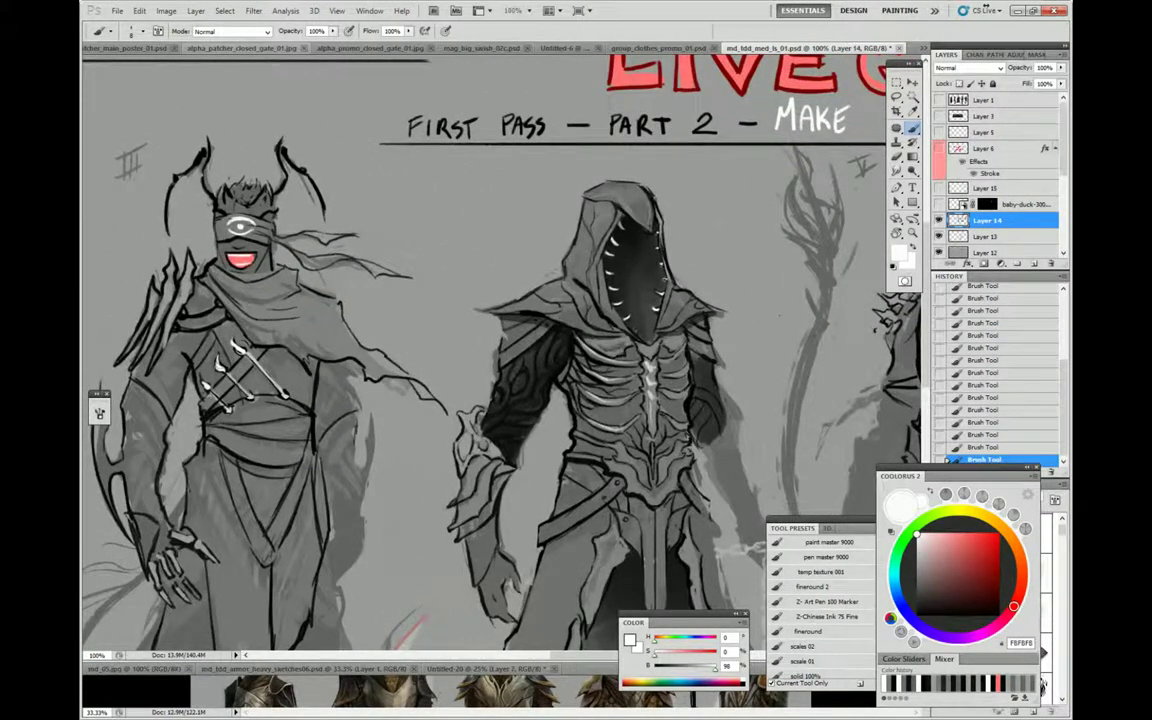
scroll(720, 272, "right", 3)
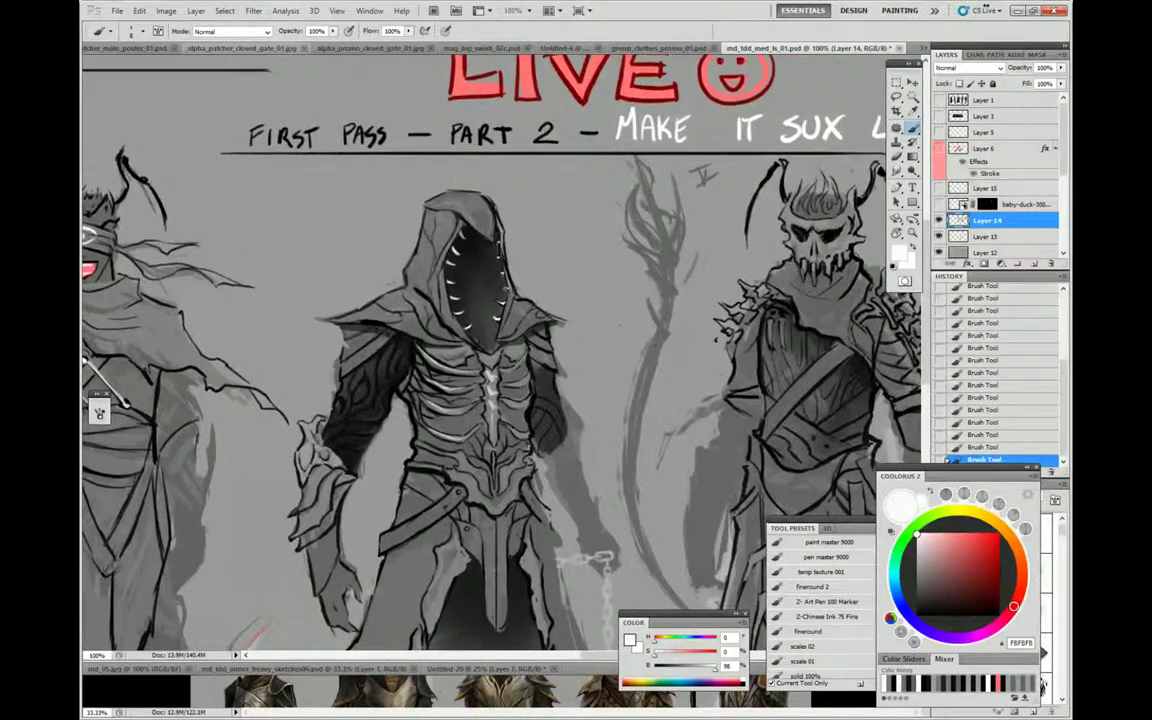
left_click(522, 96, "alt")
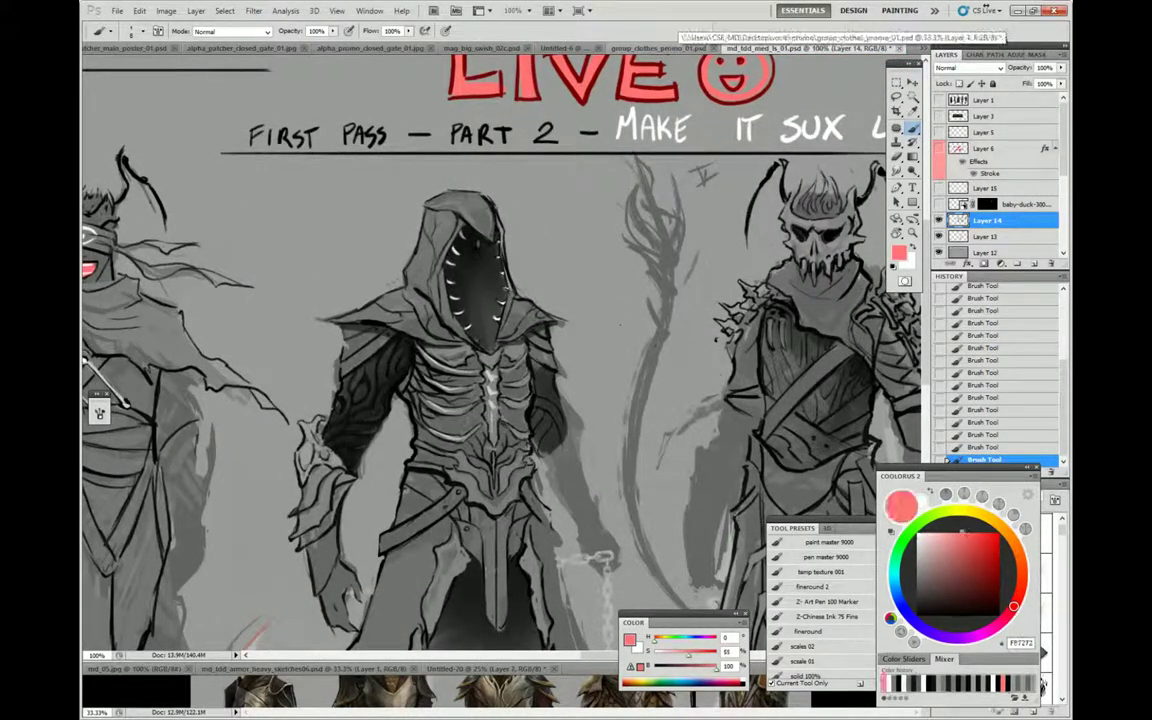
left_click(965, 511)
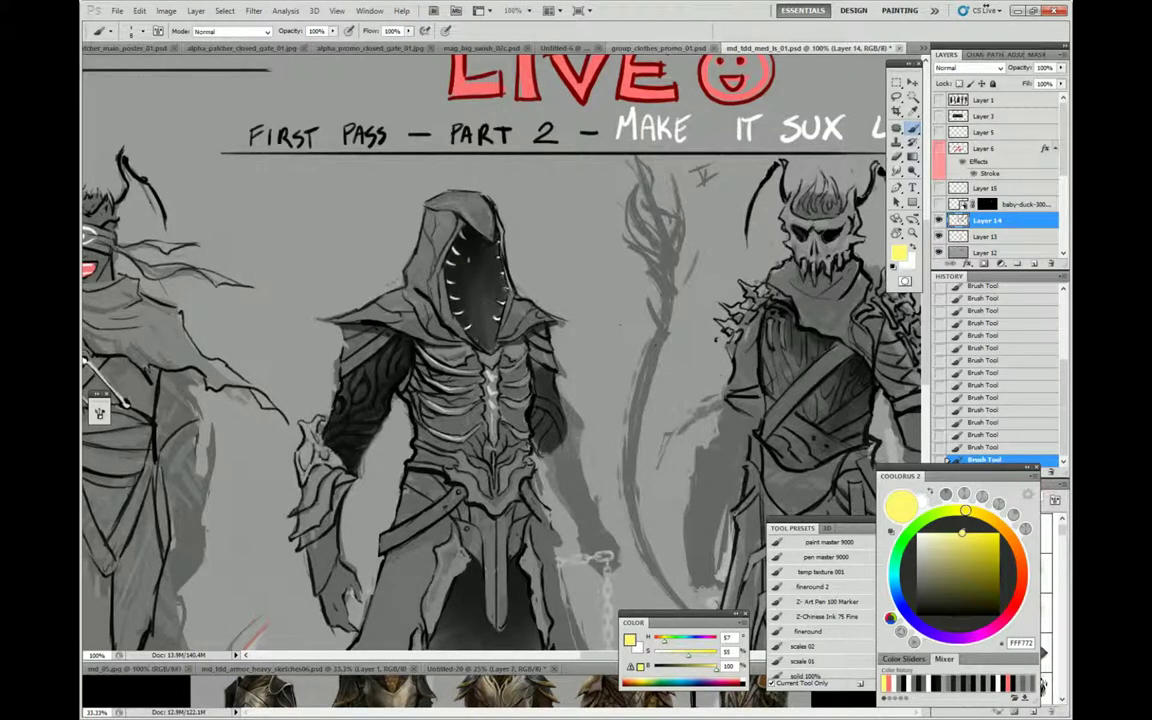
Smudge the hooded figure's yellow eyes into a soft glow and repaint their bright centers with the brush
key("r")
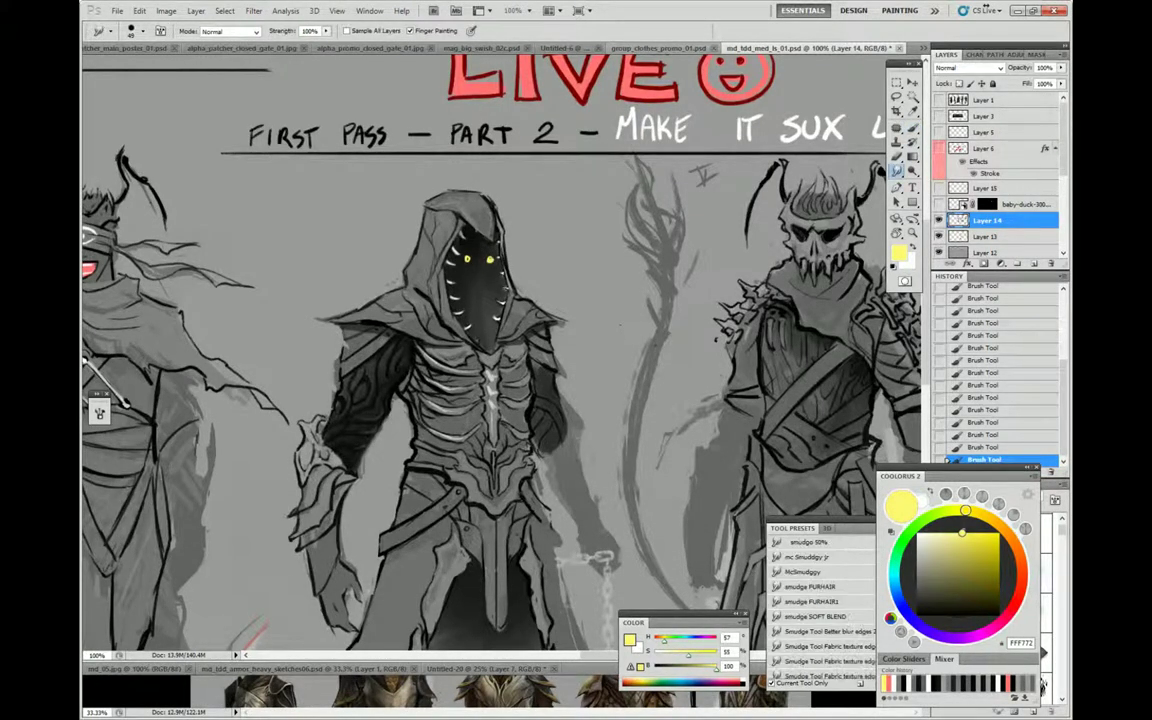
mouse_move(420, 235)
left_mouse_down()
mouse_move(445, 232)
mouse_move(487, 255)
mouse_move(430, 230)
left_mouse_up()
key("b")
mouse_move(872, 391)
left_mouse_down()
mouse_move(904, 415)
mouse_move(903, 380)
left_mouse_up()
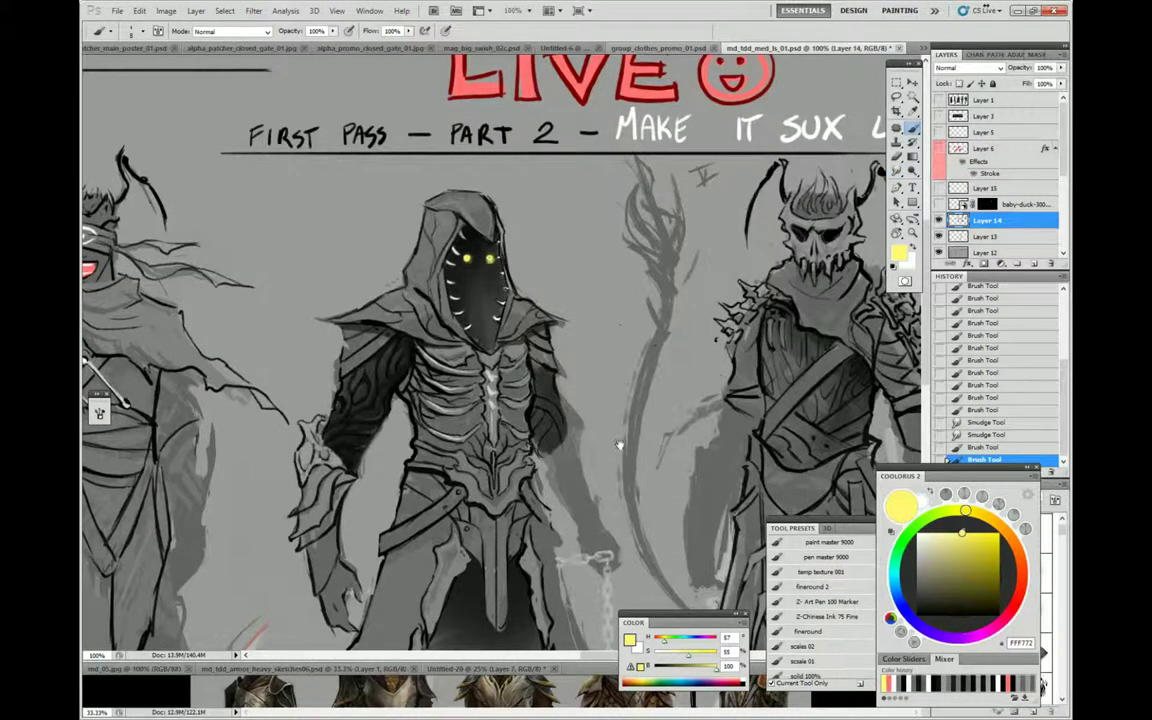
Ink the outline, elbow spike and forearm armor of the hooded figure's chain-side arm in black
left_click_drag(619, 445, 570, 318)
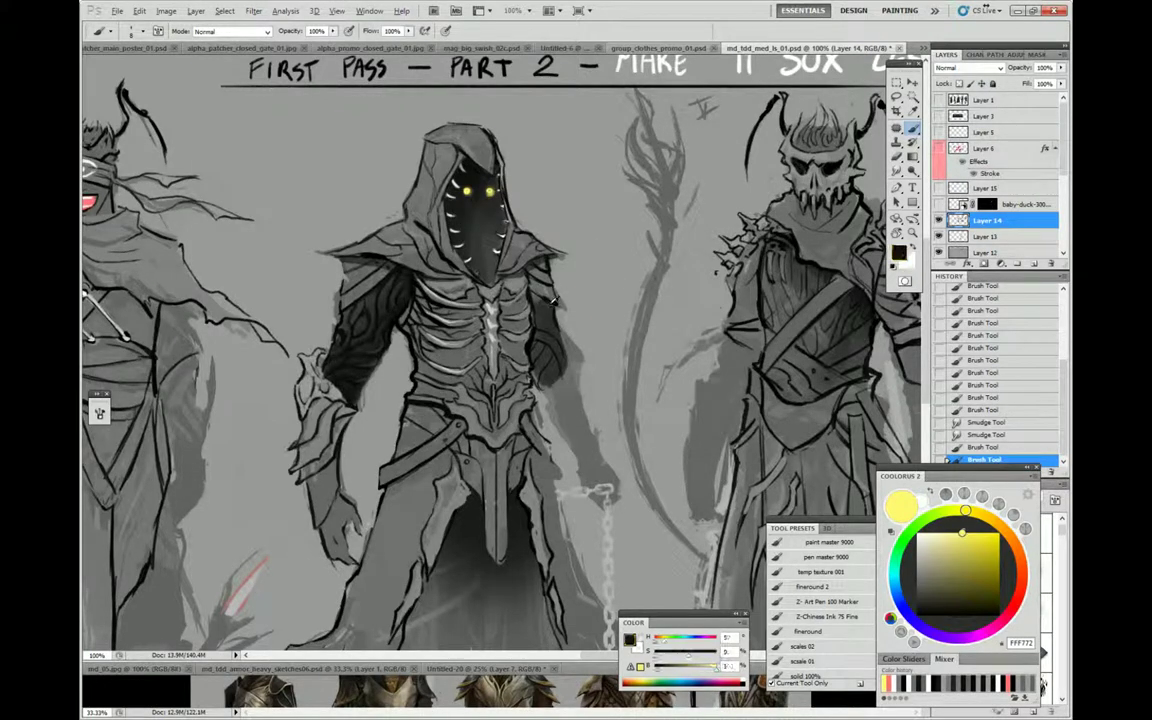
key("d")
mouse_move(508, 298)
left_mouse_down()
mouse_move(511, 336)
mouse_move(494, 358)
left_mouse_up()
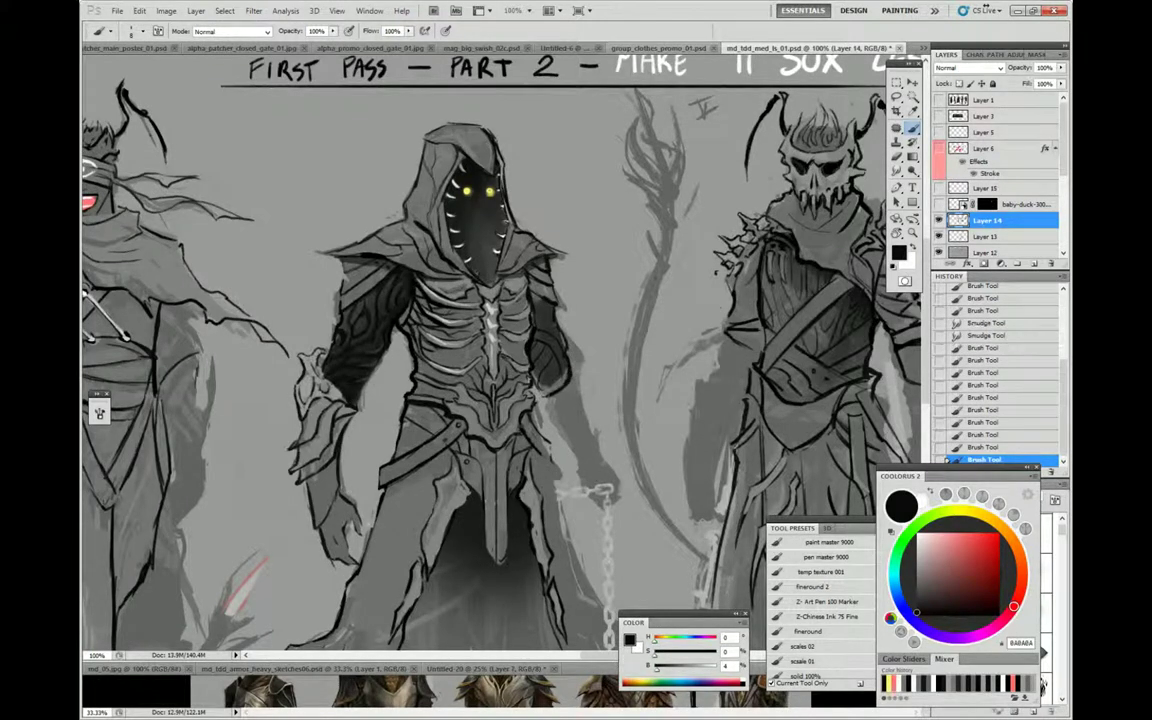
mouse_move(508, 315)
left_mouse_down()
mouse_move(528, 368)
mouse_move(506, 360)
mouse_move(522, 368)
mouse_move(527, 404)
left_mouse_up()
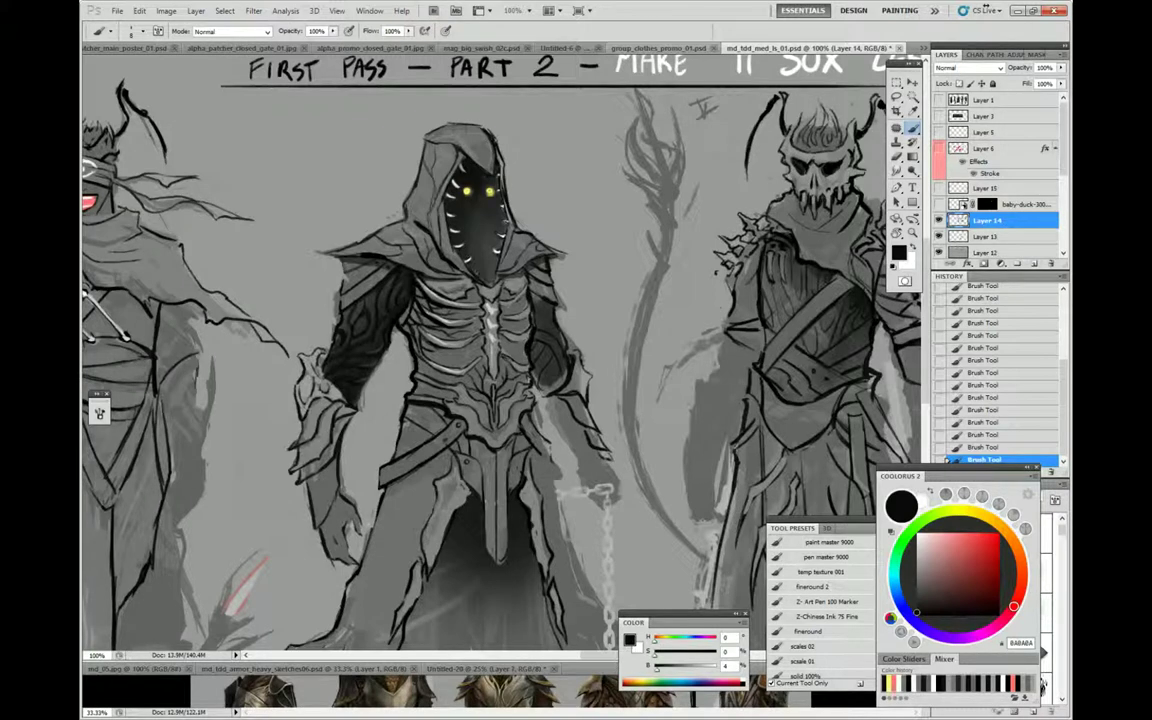
mouse_move(492, 360)
left_mouse_down()
mouse_move(524, 416)
mouse_move(545, 412)
mouse_move(522, 418)
mouse_move(553, 426)
left_mouse_up()
left_click_drag(485, 352, 489, 393)
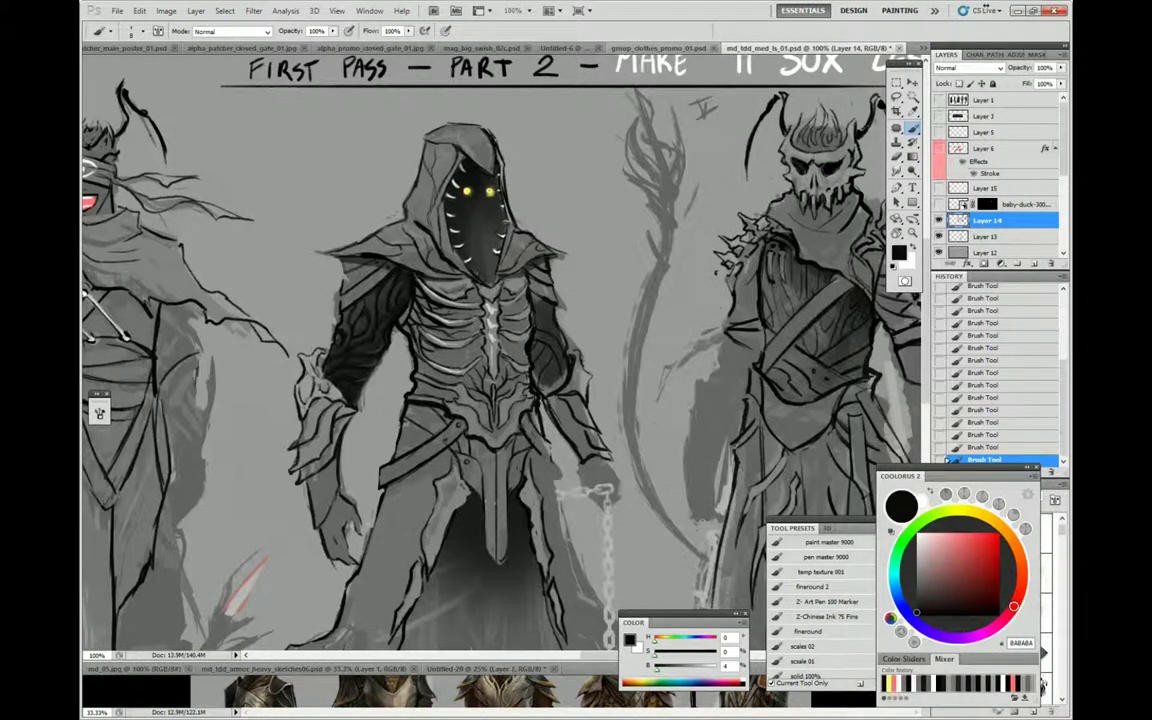
Paint out the horizontal chain links beside the hooded figure's hand and retouch the nearby coat edge with sampled greys
left_click(512, 414, "alt")
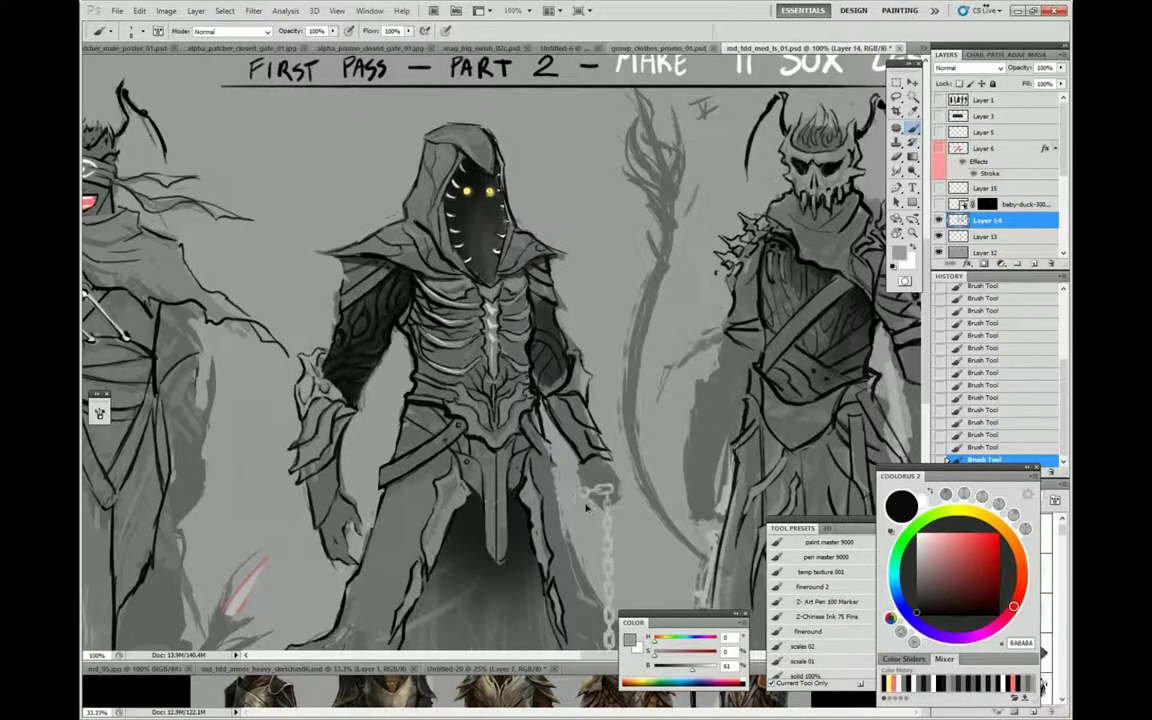
left_click(540, 395, "alt")
left_click(545, 463, "alt")
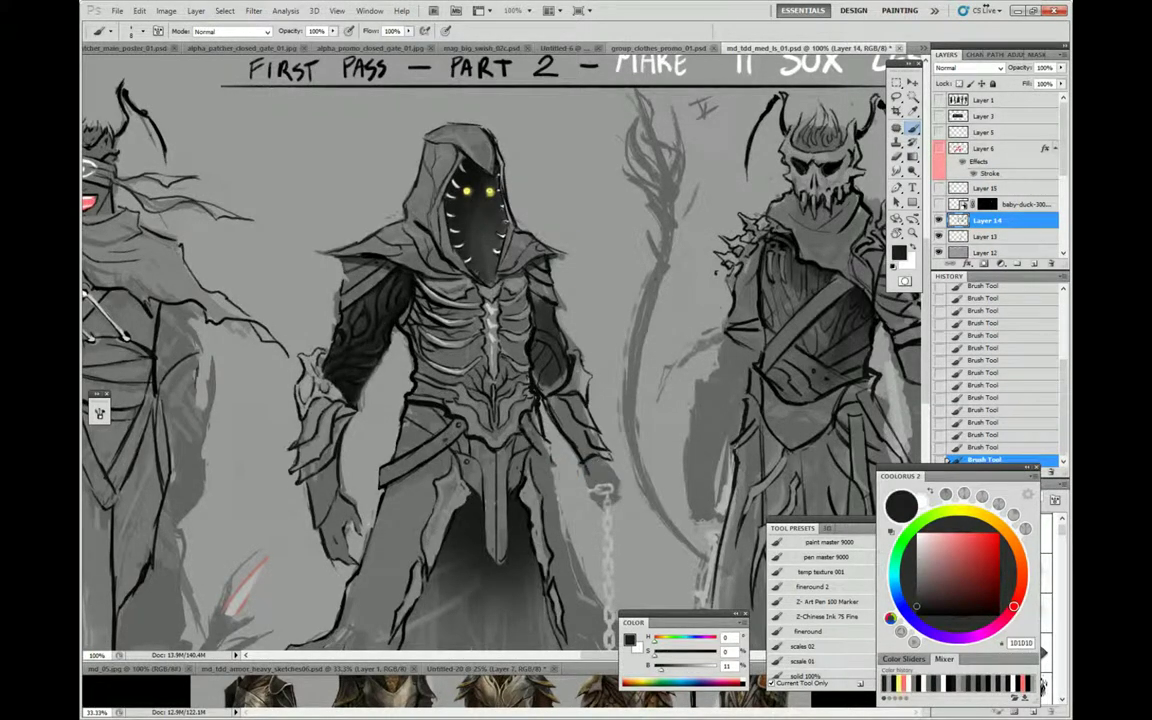
Ink the outline of the closed fist below the hooded figure's forearm armor, undoing and redrawing a misplaced stroke
left_click_drag(545, 414, 585, 460)
key("ctrl+z")
left_click(529, 409, "alt")
mouse_move(550, 411)
left_mouse_down()
mouse_move(549, 449)
mouse_move(520, 436)
mouse_move(544, 457)
mouse_move(556, 416)
left_mouse_up()
Cover the chain inside the fist with sampled grey #666666 and paint a small dark hole at its center
left_click(520, 405, "alt")
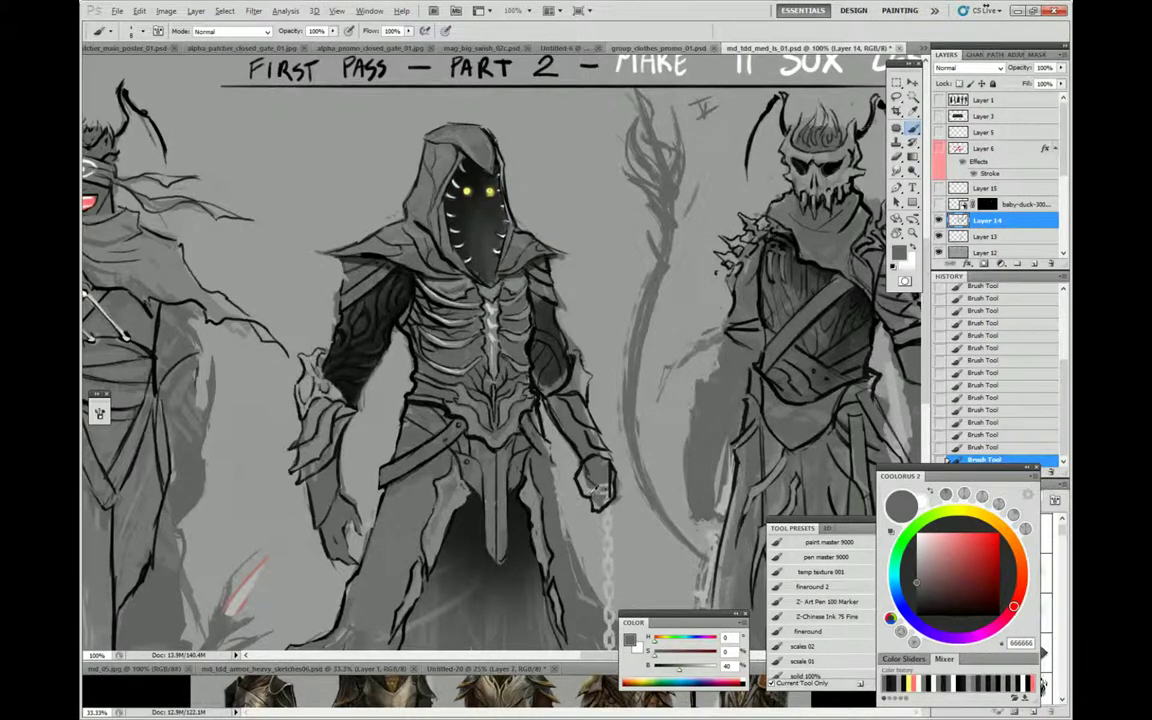
left_click(596, 474, "alt")
mouse_move(588, 488)
left_mouse_down()
mouse_move(600, 463)
mouse_move(590, 496)
left_mouse_up()
left_click(527, 429, "alt")
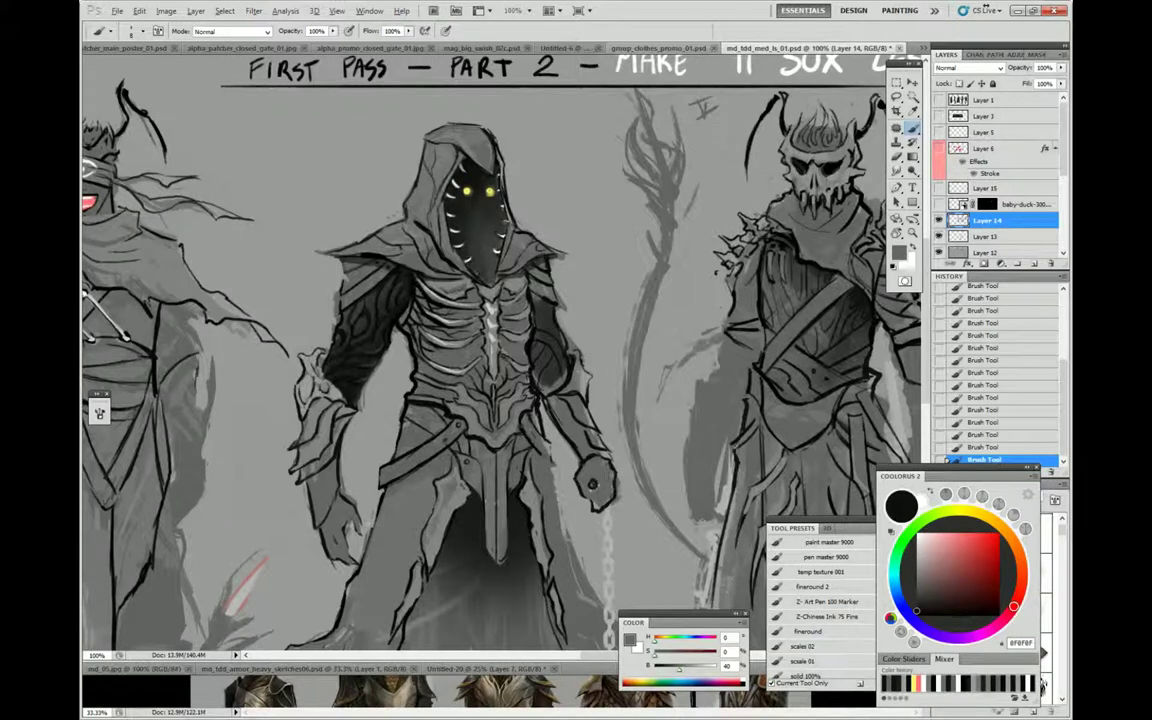
Fill the hooded figure's open hand below the spiked gauntlet with sampled dark grey, setting the brush size to 14 px
right_click(456, 384)
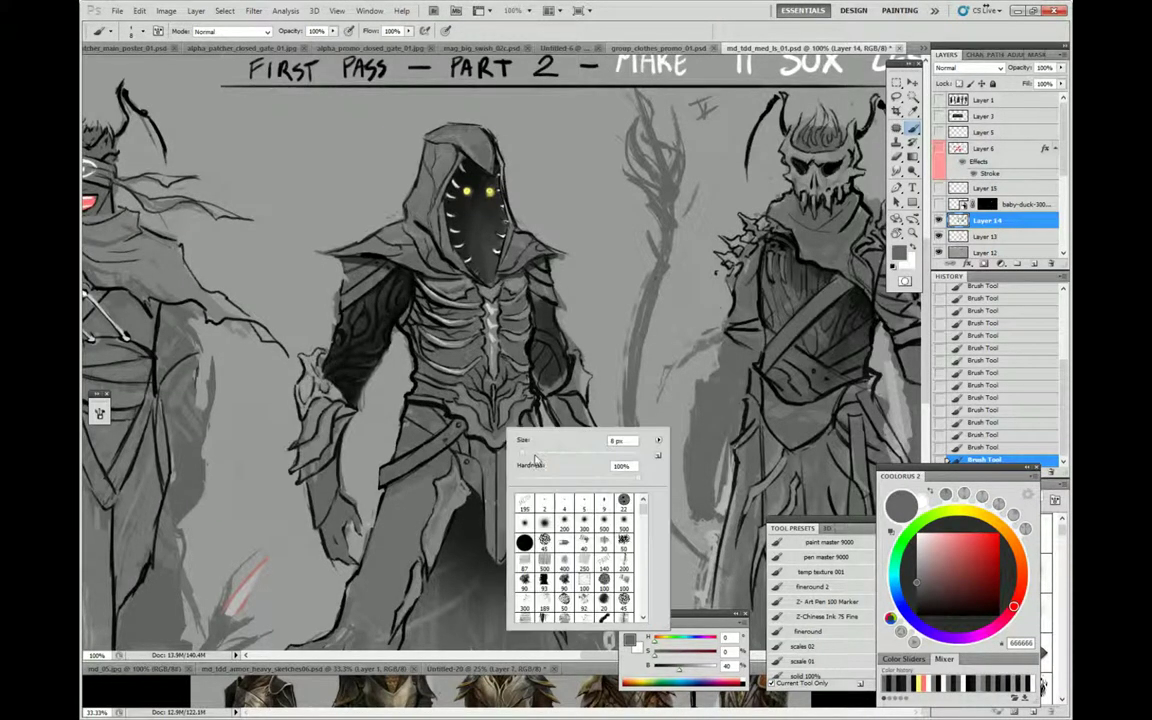
left_click_drag(470, 411, 495, 411)
key("Return")
left_click(328, 312, "alt")
mouse_move(295, 420)
left_mouse_down()
mouse_move(280, 442)
mouse_move(285, 475)
mouse_move(310, 458)
mouse_move(326, 480)
mouse_move(302, 479)
mouse_move(312, 505)
mouse_move(296, 490)
mouse_move(302, 504)
left_mouse_up()
right_click(418, 470)
type("14")
key("Return")
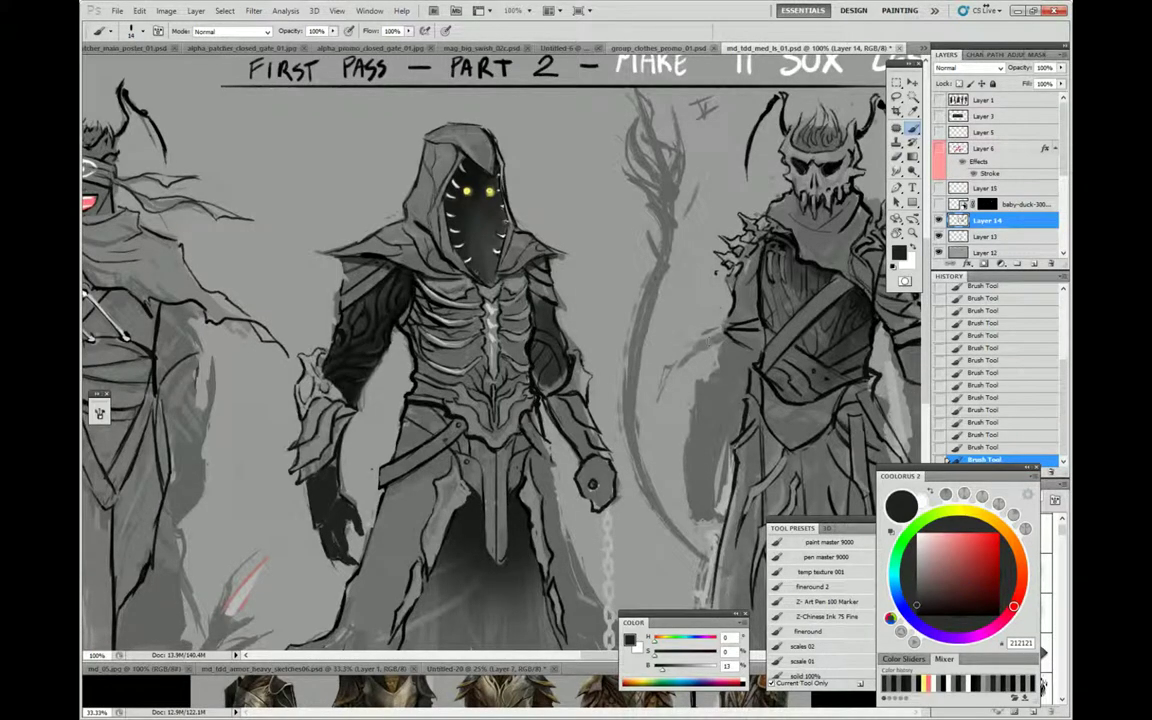
scroll(725, 375, "down", 2)
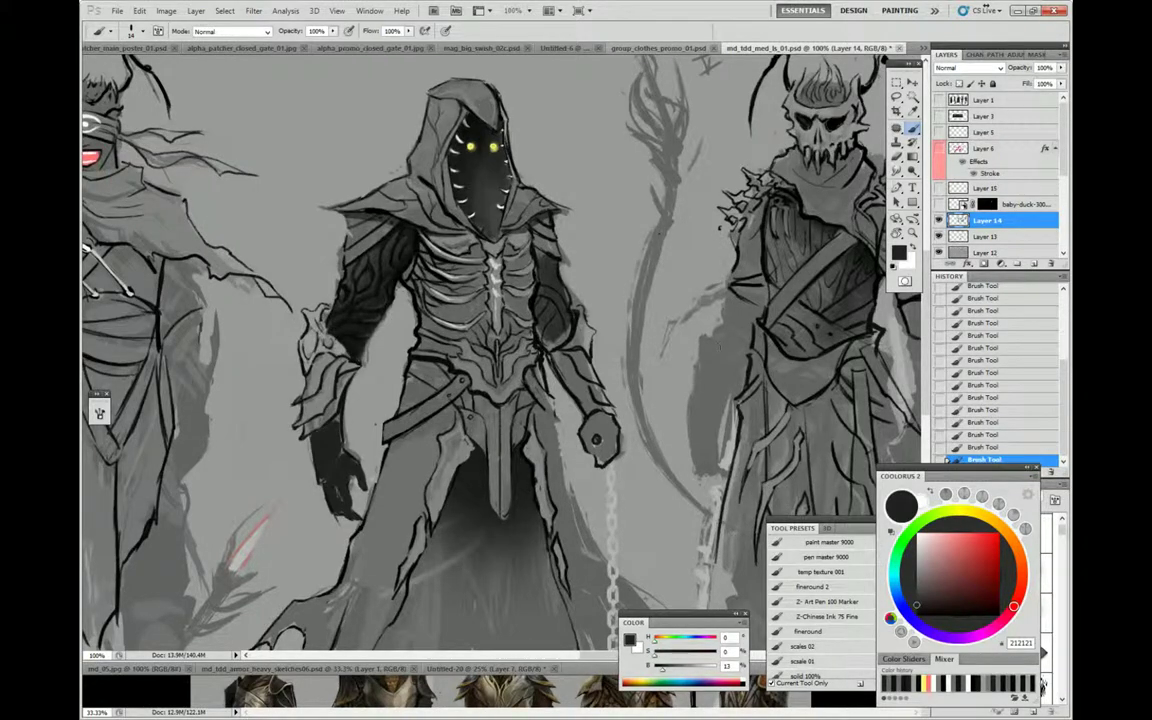
left_click_drag(609, 332, 494, 322)
left_click_drag(642, 368, 660, 360)
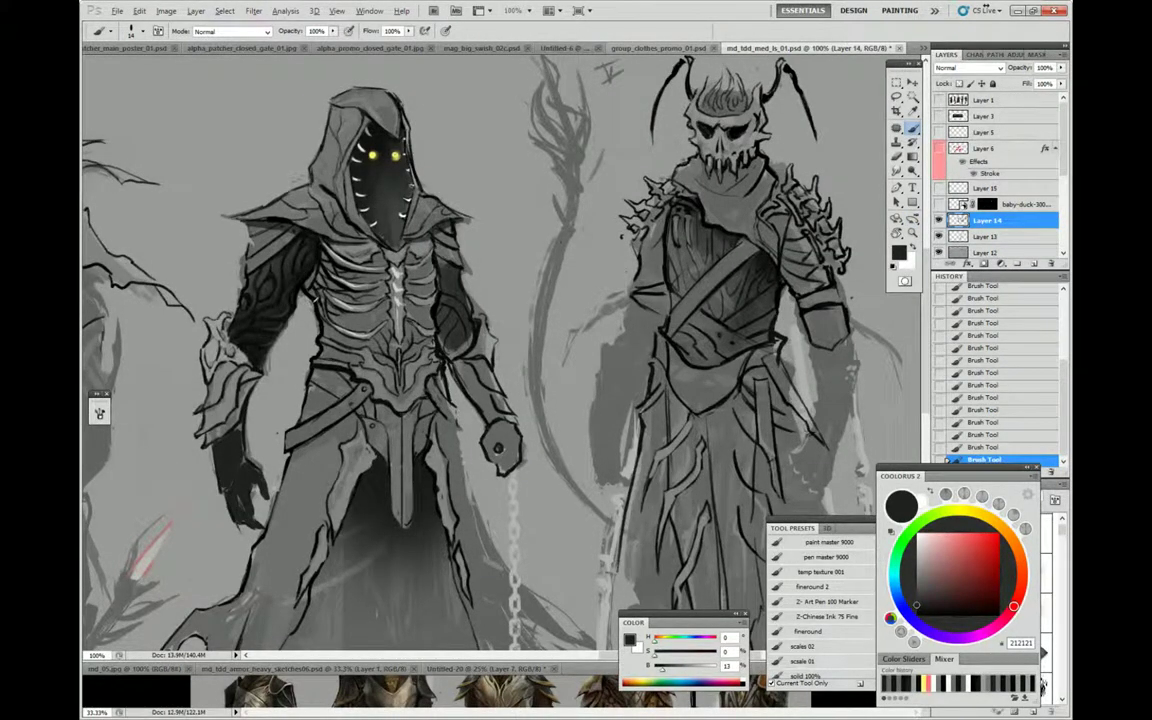
Fill the hooded figure's closed fist with sampled dark grey #212121, matching the open hand
key("d")
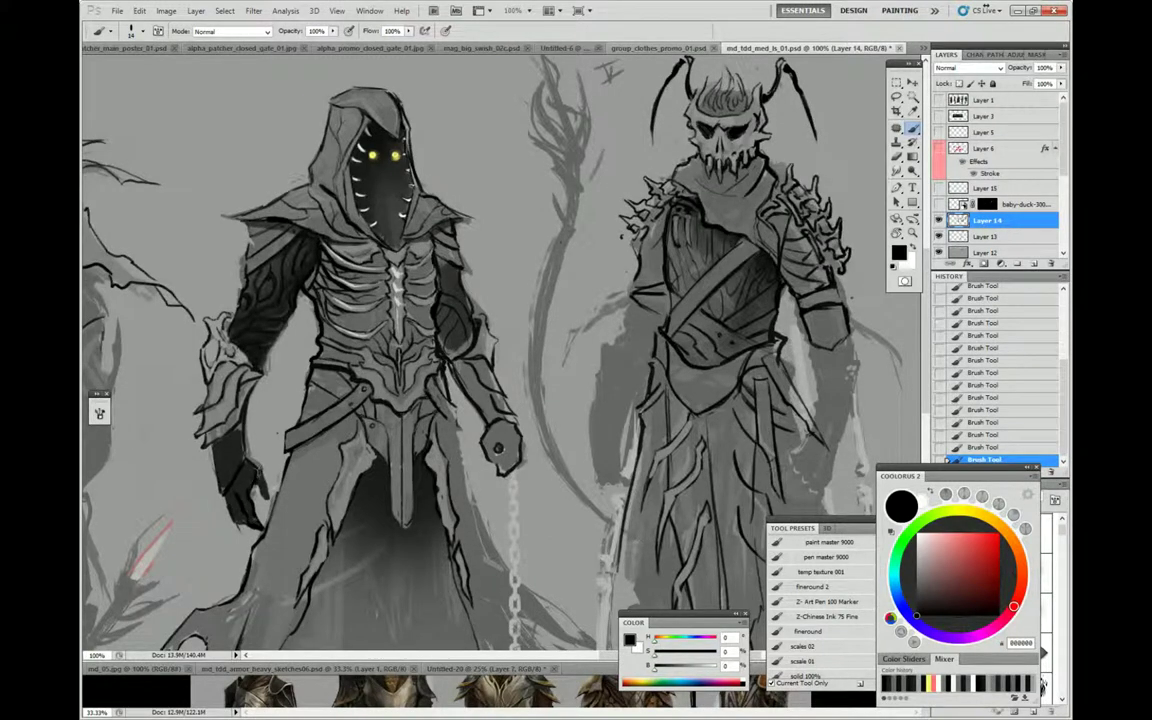
left_click(233, 432, "alt")
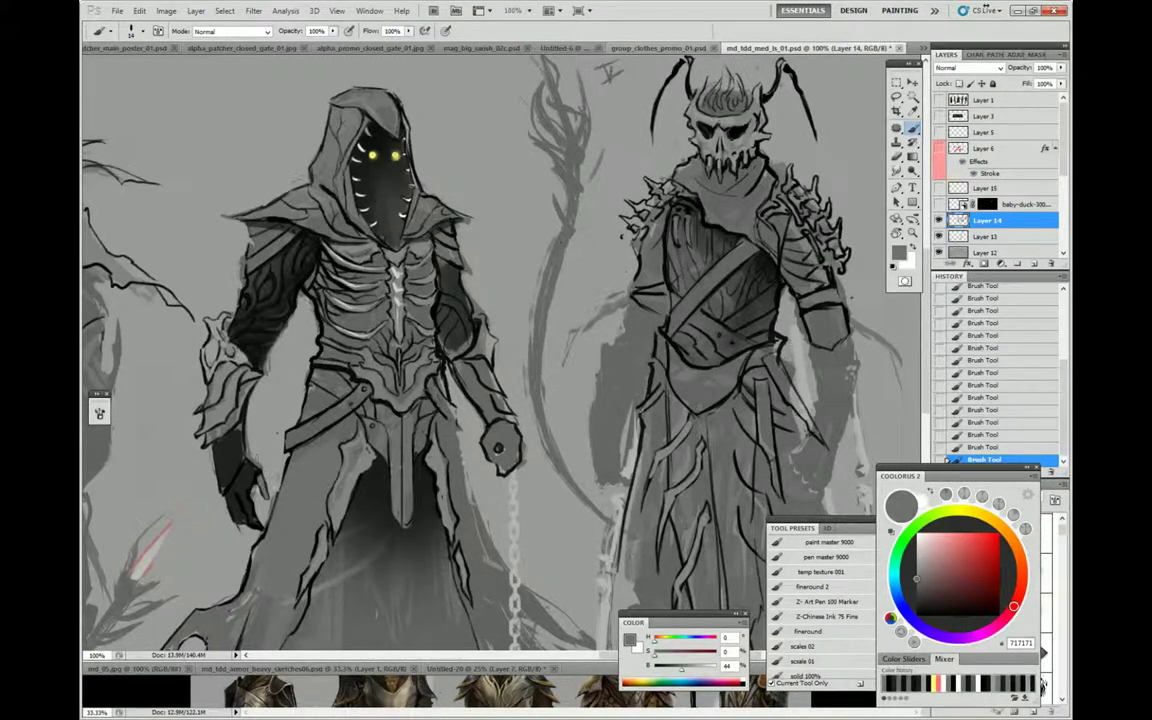
left_click(442, 405, "alt")
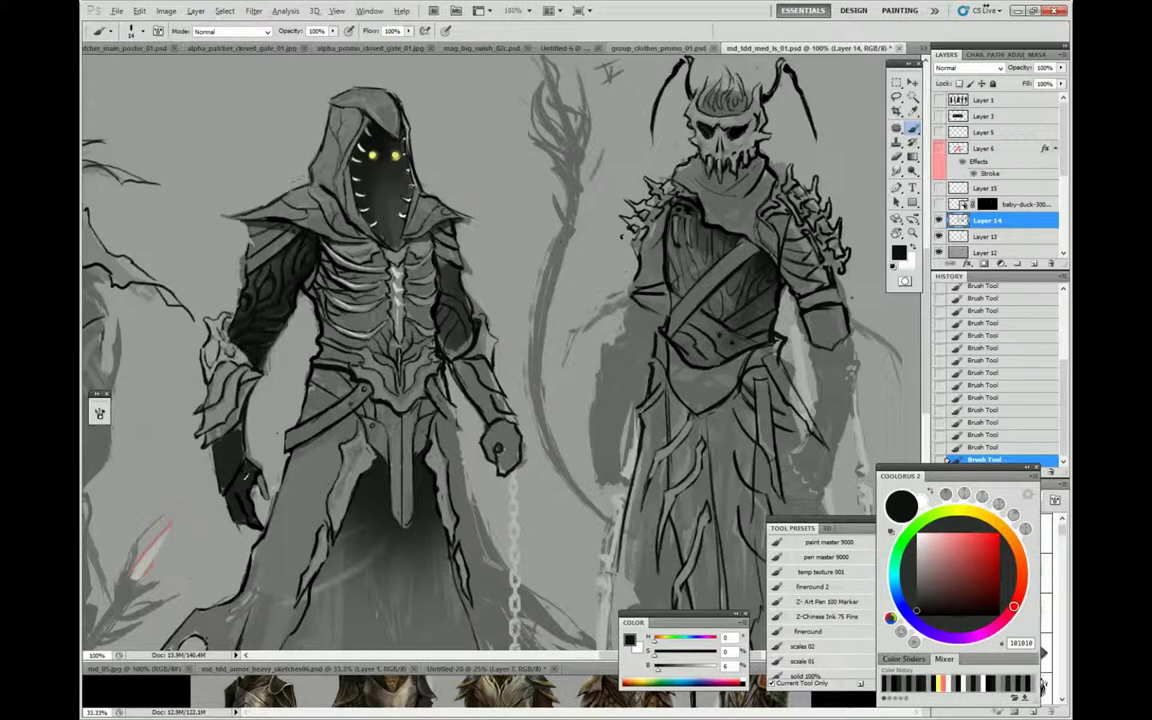
left_click(217, 435, "alt")
mouse_move(498, 447)
left_mouse_down()
mouse_move(508, 444)
mouse_move(502, 456)
left_mouse_up()
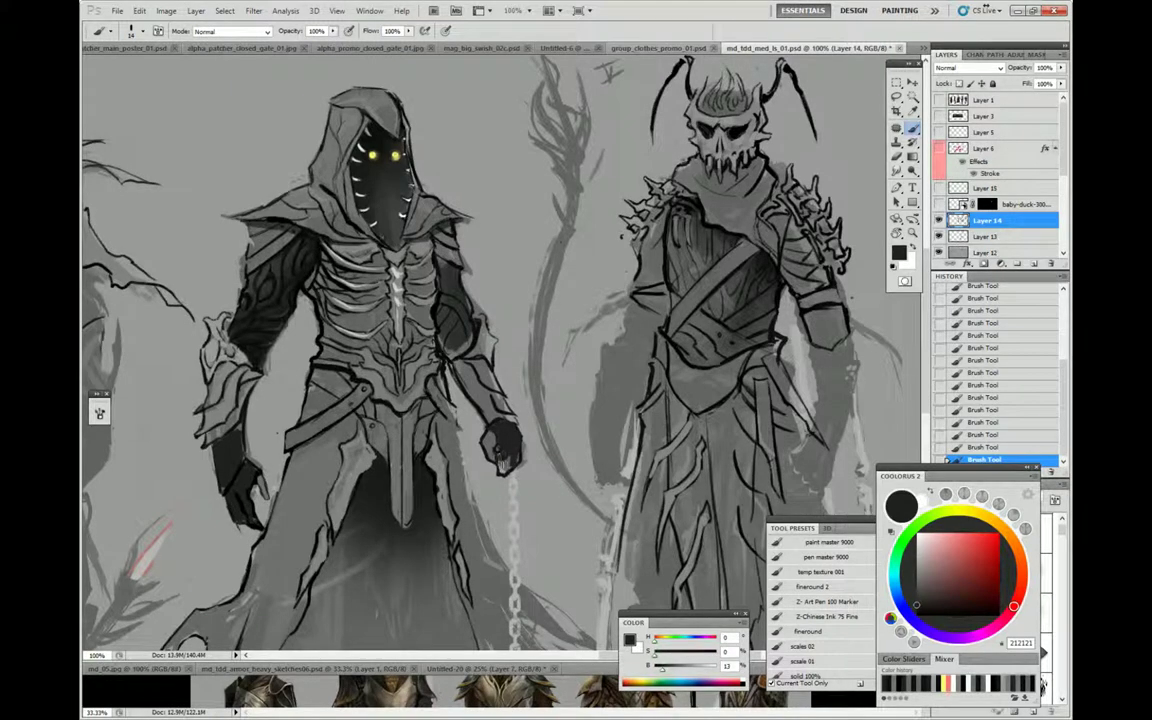
Darken the forearm between the fist and the arm armor, and retouch the armor's edges with sampled greys
mouse_move(425, 350)
left_mouse_down()
mouse_move(418, 332)
mouse_move(450, 375)
mouse_move(440, 377)
mouse_move(446, 360)
mouse_move(460, 378)
left_mouse_up()
left_click(515, 397, "alt")
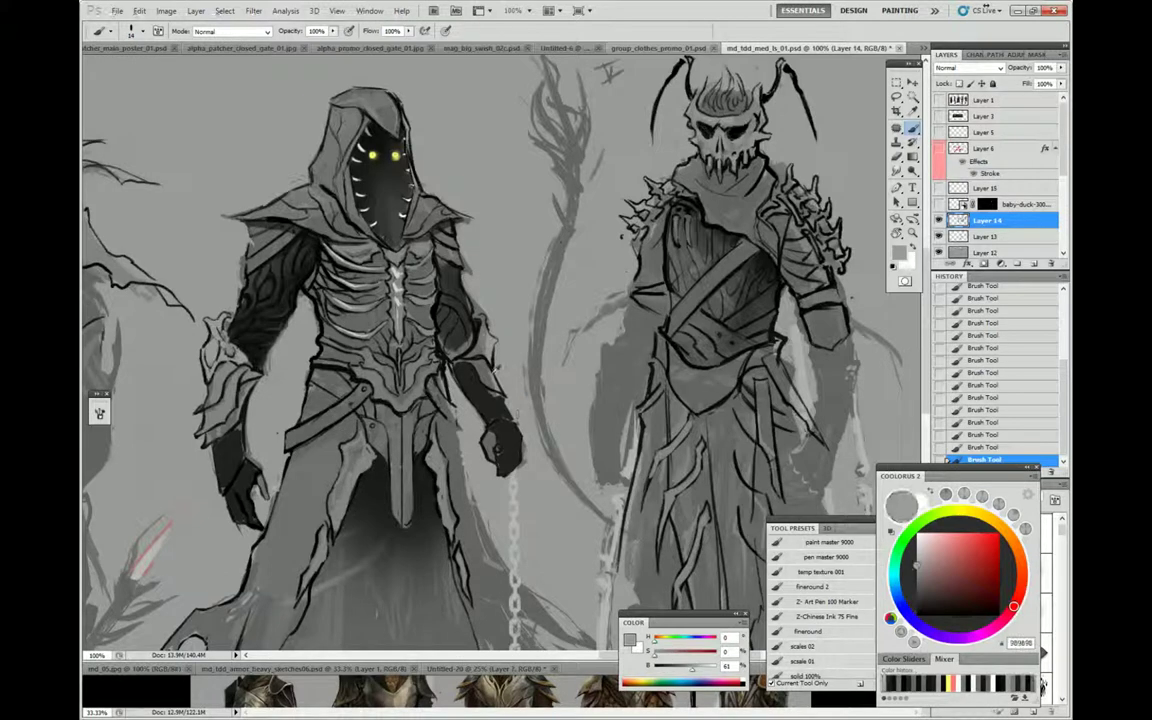
left_click(447, 332, "alt")
mouse_move(444, 330)
left_mouse_down()
mouse_move(419, 324)
mouse_move(435, 358)
mouse_move(408, 330)
mouse_move(440, 342)
mouse_move(430, 356)
mouse_move(456, 350)
left_mouse_up()
left_click(435, 334, "alt")
left_click(430, 312, "alt")
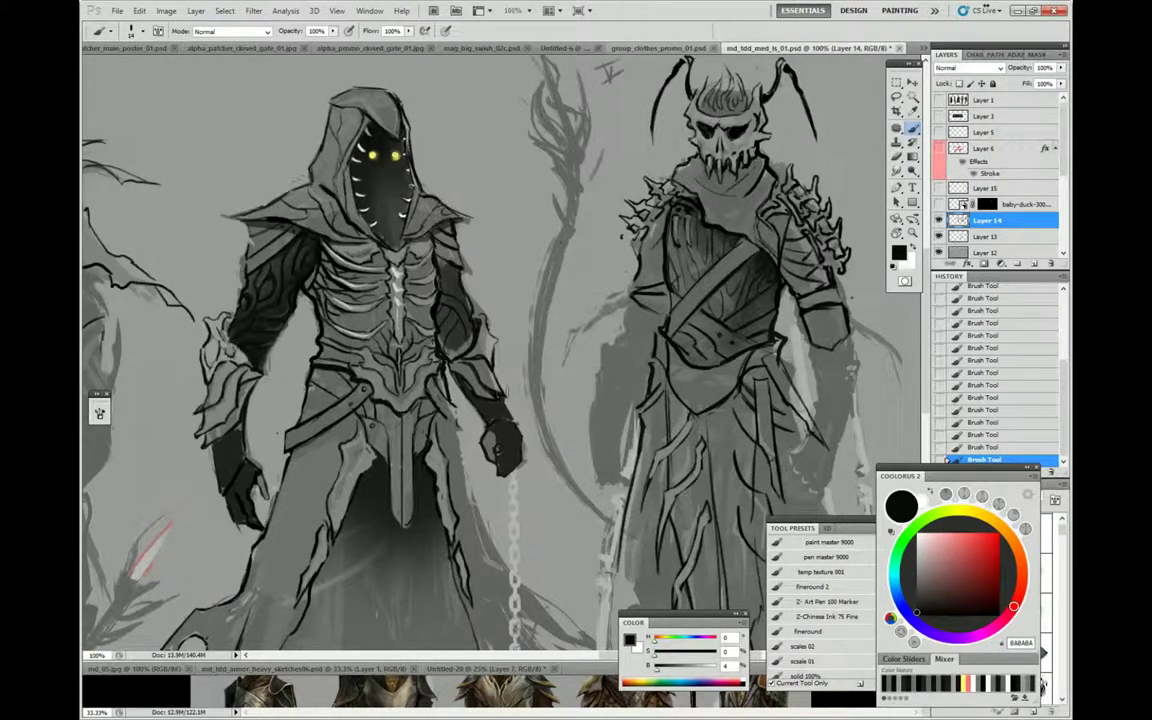
Ink the outlines of the hooded figure's forward lower leg and foot beneath the split coat in near-black #0A0A0A
mouse_move(597, 260)
left_mouse_down()
mouse_move(647, 386)
mouse_move(661, 212)
mouse_move(620, 175)
left_mouse_up()
left_click_drag(655, 316, 705, 250)
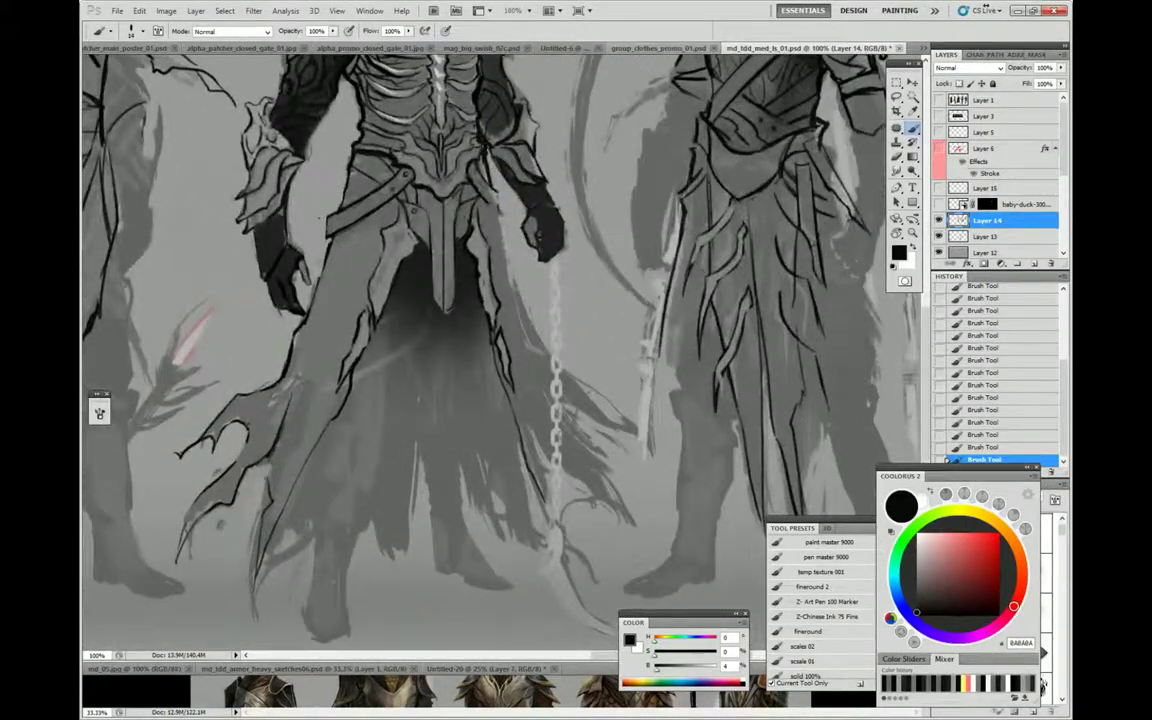
mouse_move(376, 301)
left_mouse_down()
mouse_move(313, 506)
mouse_move(346, 572)
left_mouse_up()
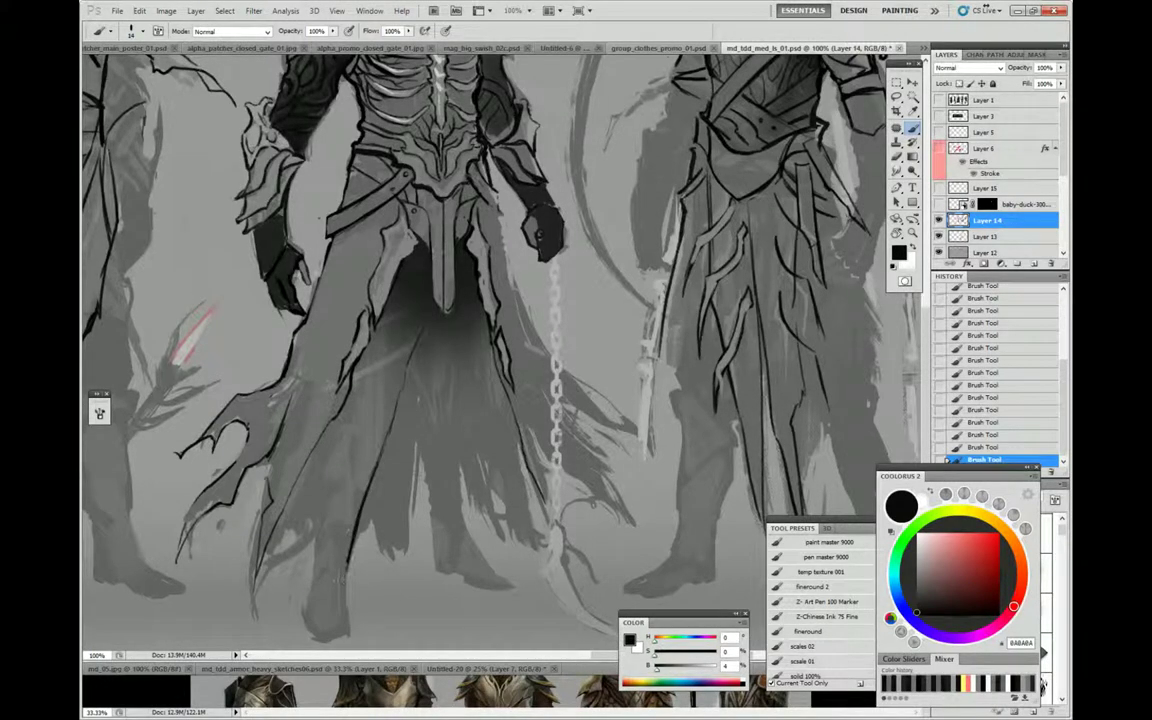
mouse_move(288, 397)
left_mouse_down()
mouse_move(272, 559)
mouse_move(318, 578)
left_mouse_up()
left_click_drag(318, 530, 316, 566)
left_click_drag(523, 388, 551, 388)
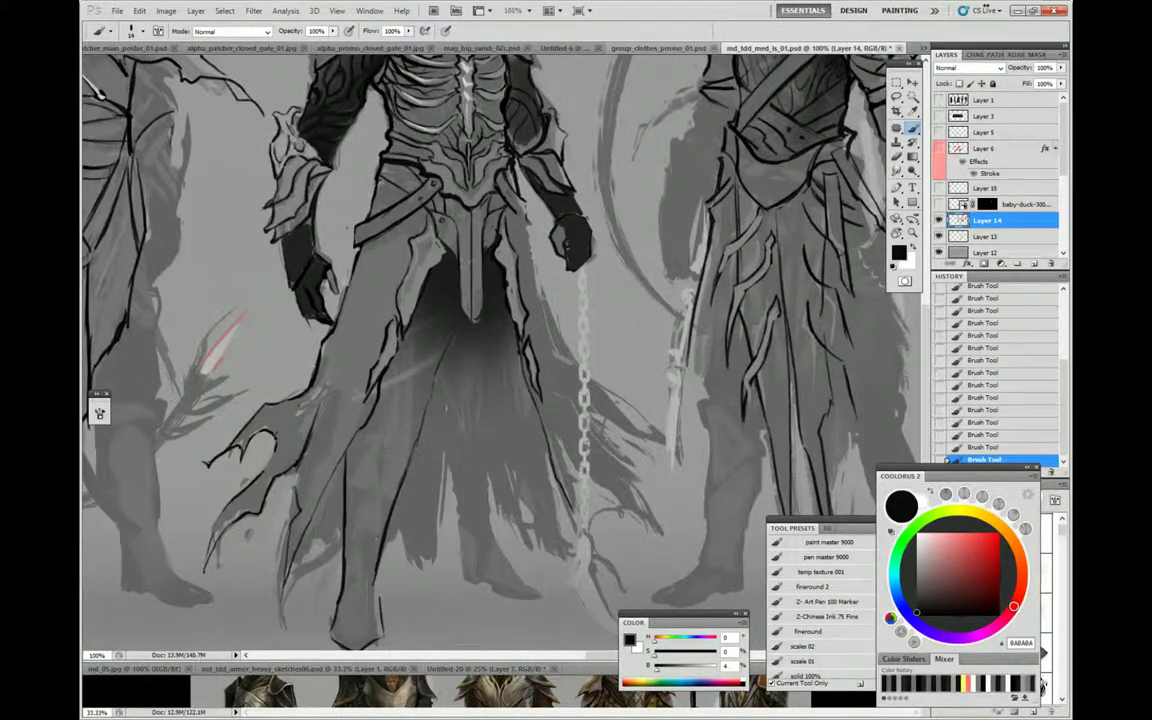
Sketch the round knee and a central shin ridge on the forward leg, softening the lines with sampled greys
left_click_drag(392, 428, 353, 460)
mouse_move(312, 429)
left_mouse_down()
mouse_move(335, 453)
mouse_move(324, 515)
left_mouse_up()
left_click_drag(331, 456, 321, 528)
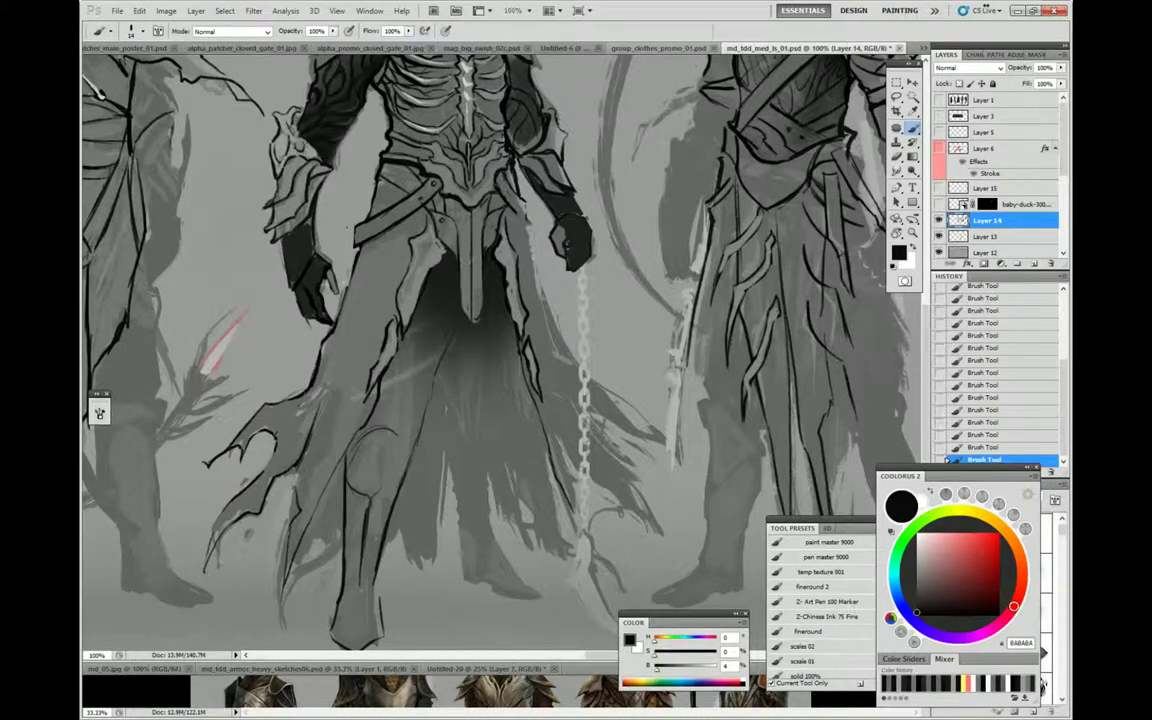
mouse_move(330, 456)
left_mouse_down()
mouse_move(352, 442)
mouse_move(345, 400)
left_mouse_up()
key("x")
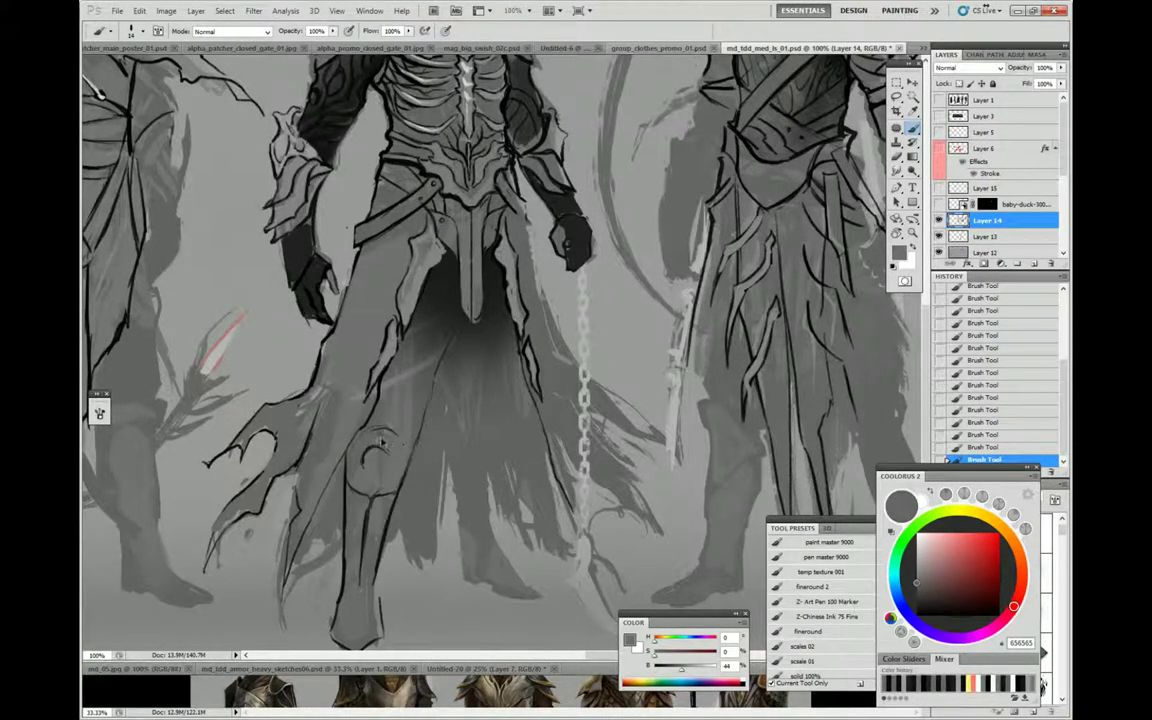
left_click(345, 400, "alt")
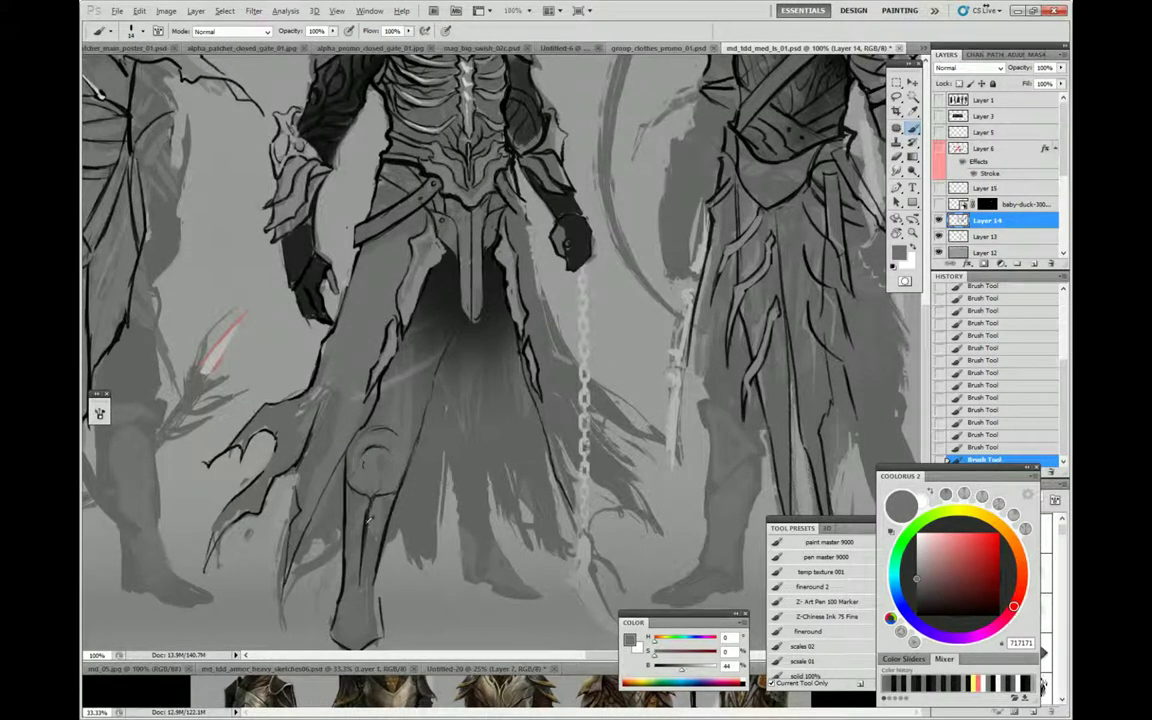
left_click_drag(328, 458, 326, 515)
left_click(329, 466, "alt")
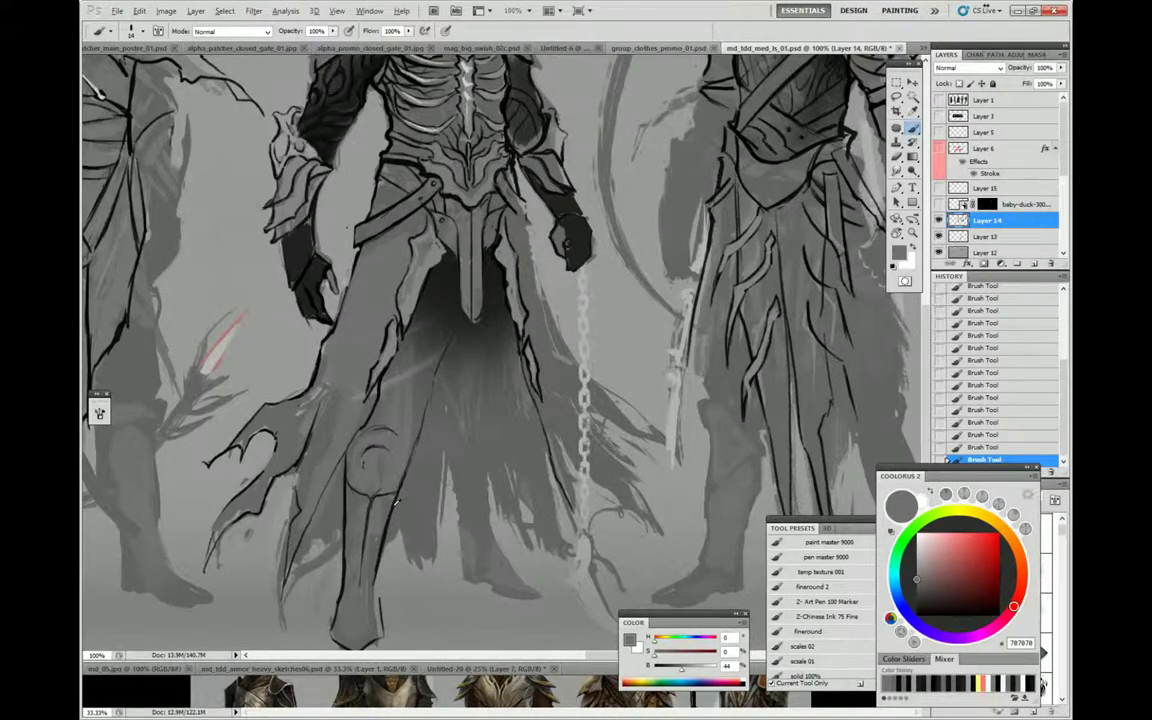
Ink a flared upper rim on the shin guard in #111111 and clean up its inside with sampled grey #717171
left_click(352, 463, "alt")
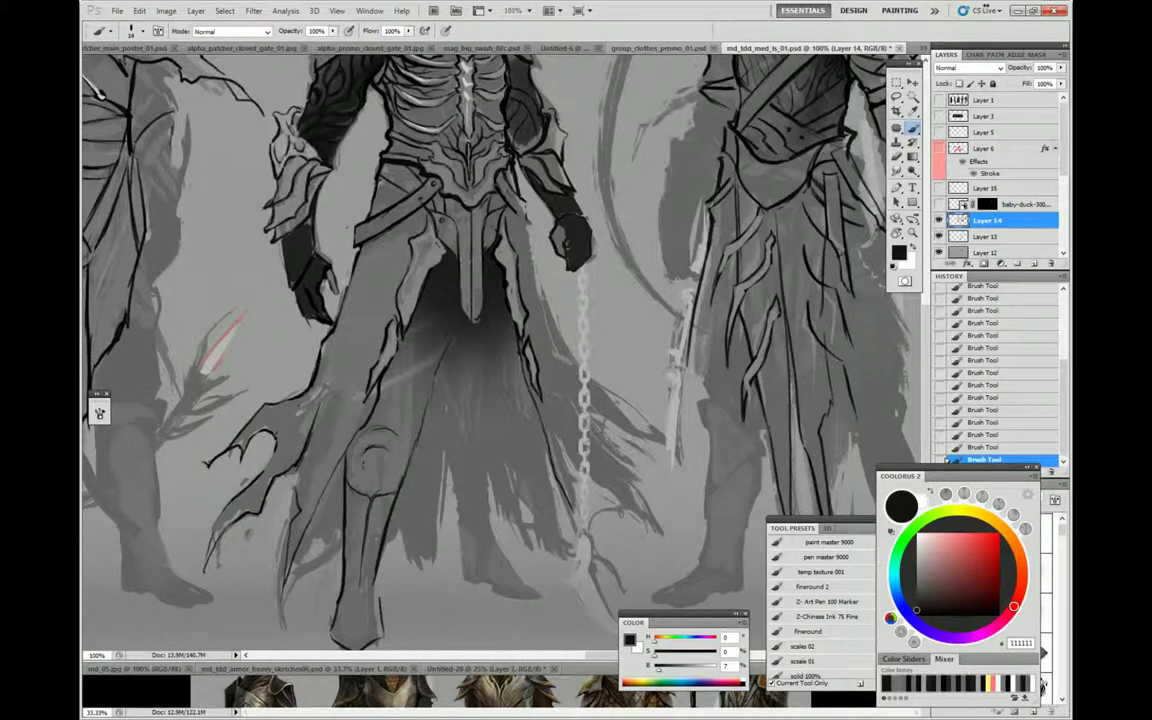
left_click_drag(370, 417, 360, 444)
left_click_drag(406, 502, 382, 543)
left_click(378, 475, "alt")
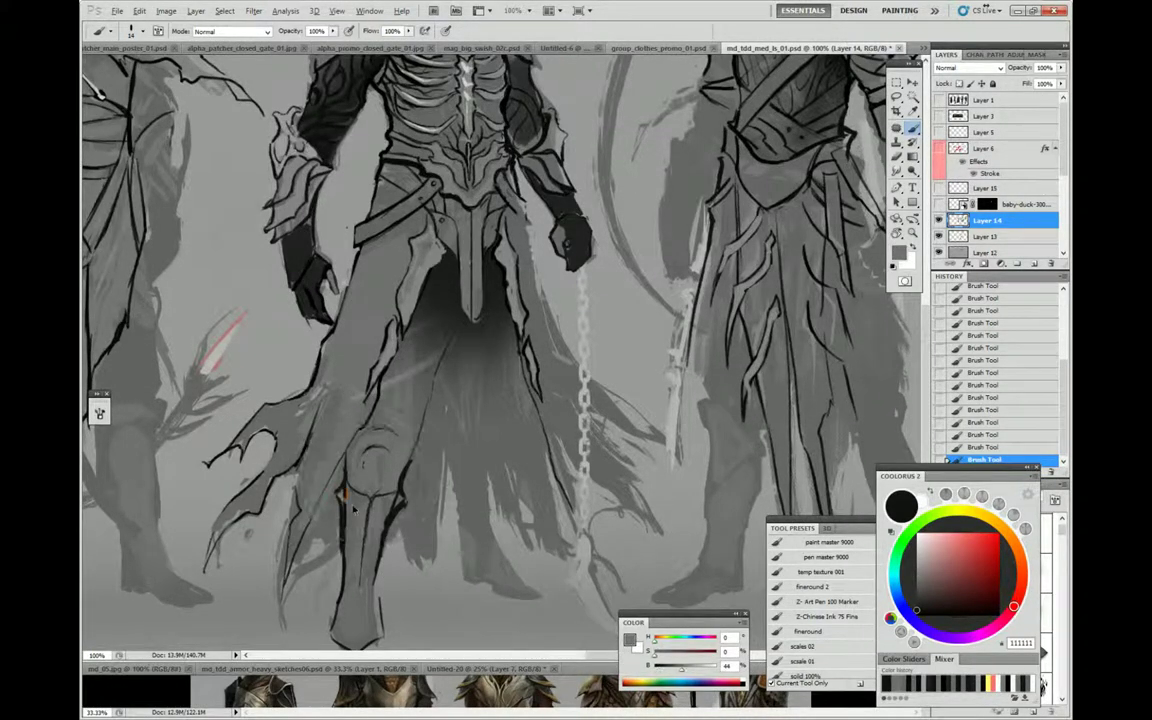
left_click_drag(342, 456, 362, 445)
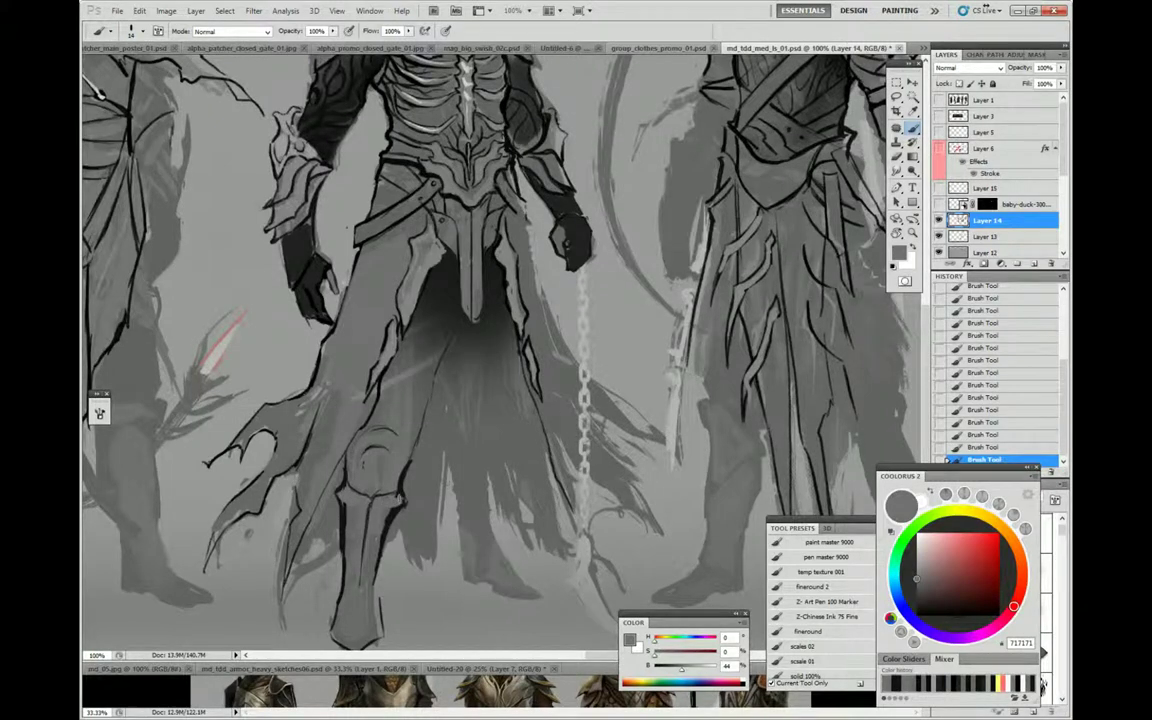
left_click(350, 462, "alt")
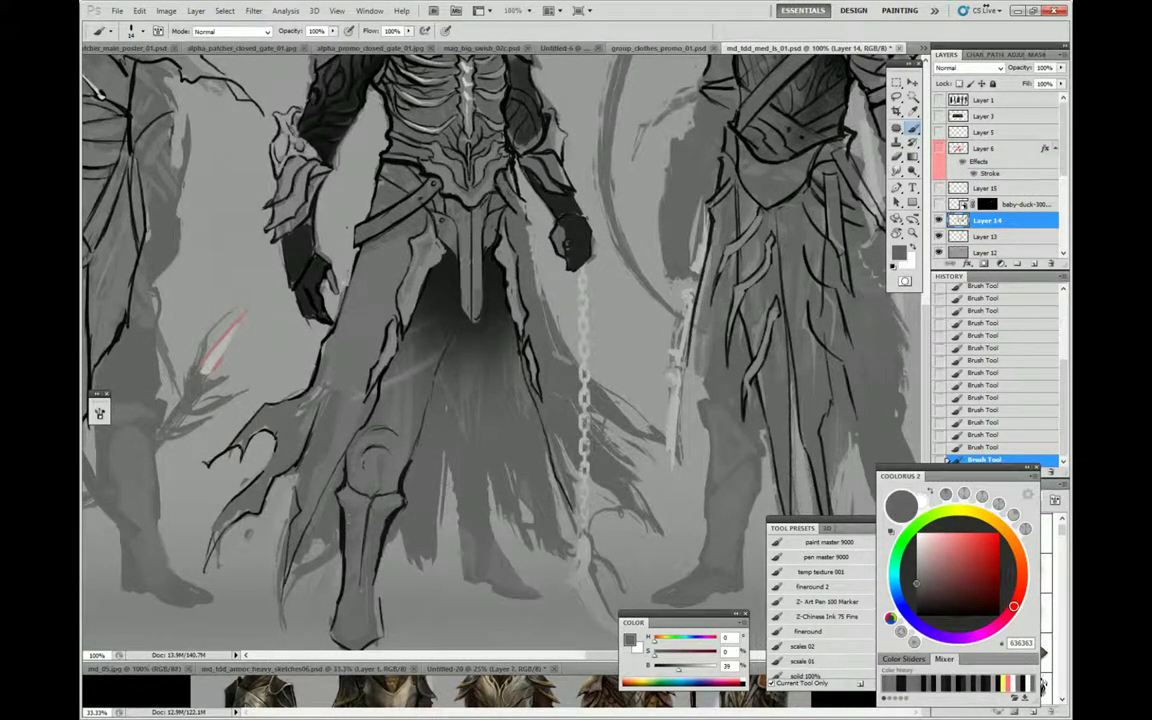
Ink a round kneecap with side plates above the shin guard in #111111, sampling grey #717171 for touch-ups
left_click(352, 463, "alt")
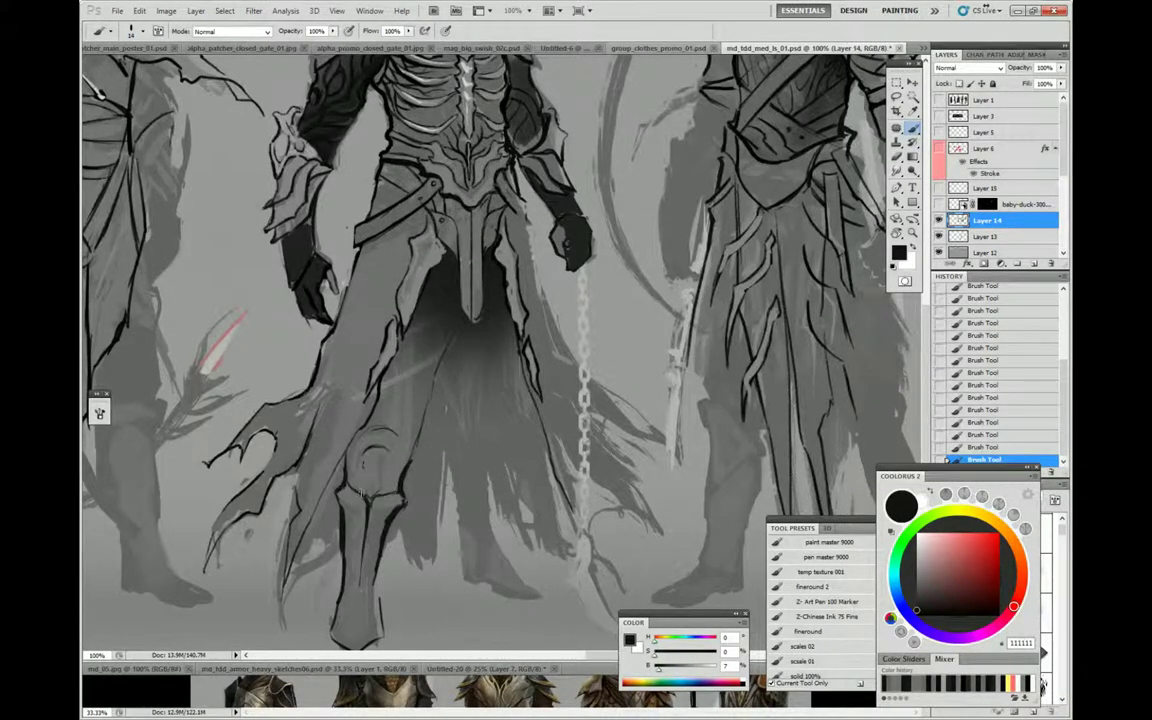
mouse_move(345, 446)
left_mouse_down()
mouse_move(322, 444)
mouse_move(305, 420)
mouse_move(330, 388)
left_mouse_up()
mouse_move(380, 436)
left_mouse_down()
mouse_move(345, 393)
mouse_move(361, 442)
mouse_move(336, 425)
mouse_move(372, 458)
mouse_move(368, 474)
mouse_move(338, 410)
left_mouse_up()
left_click(381, 450, "alt")
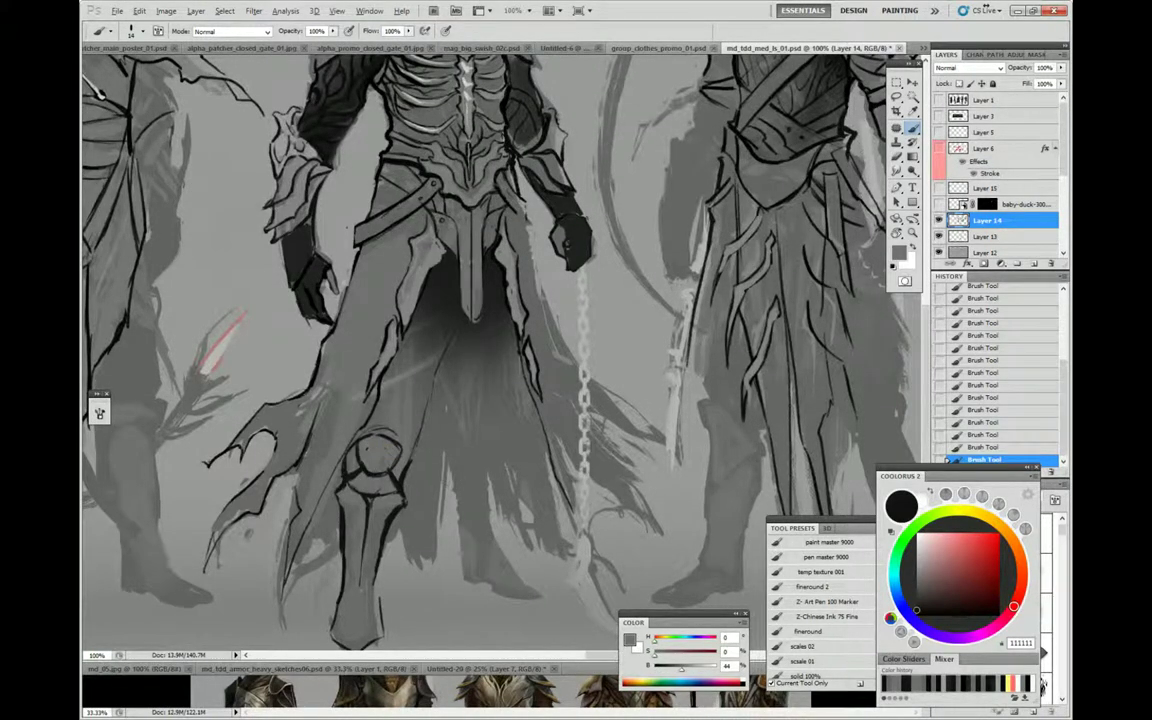
left_click(355, 398, "alt")
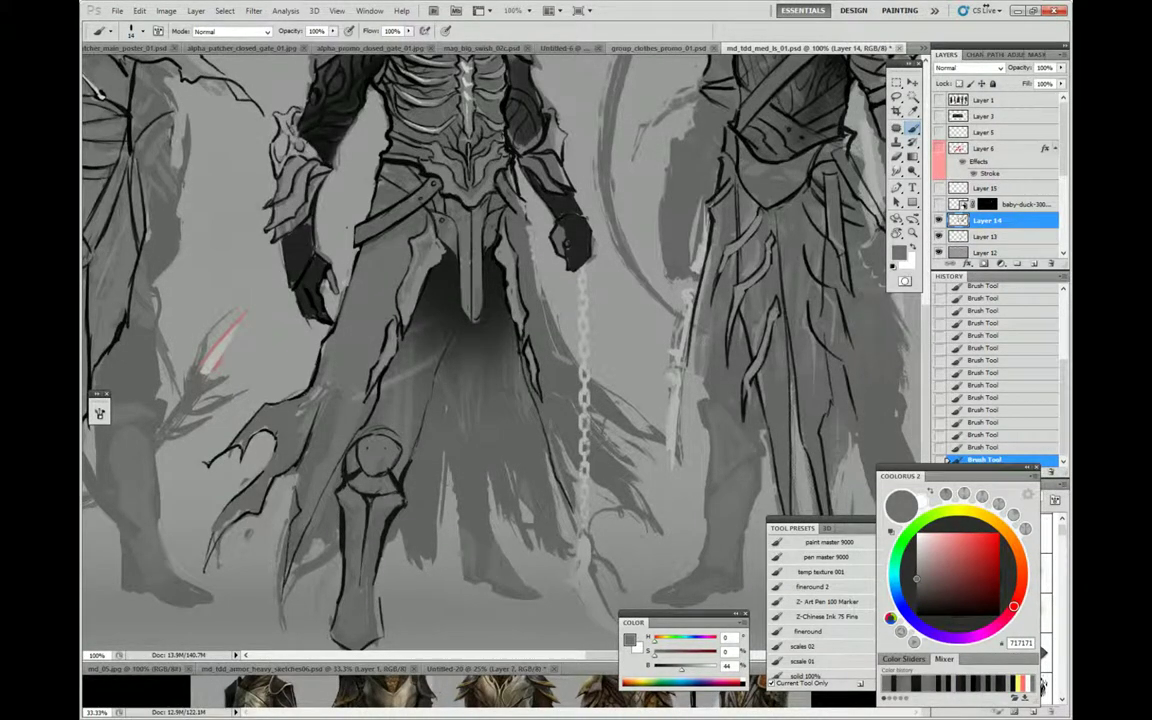
Paint over the red LIVE heading and the "First pass - Part 2" title with background grey #989898 using a 156 px brush
key("z")
left_click_drag(493, 371, 616, 373)
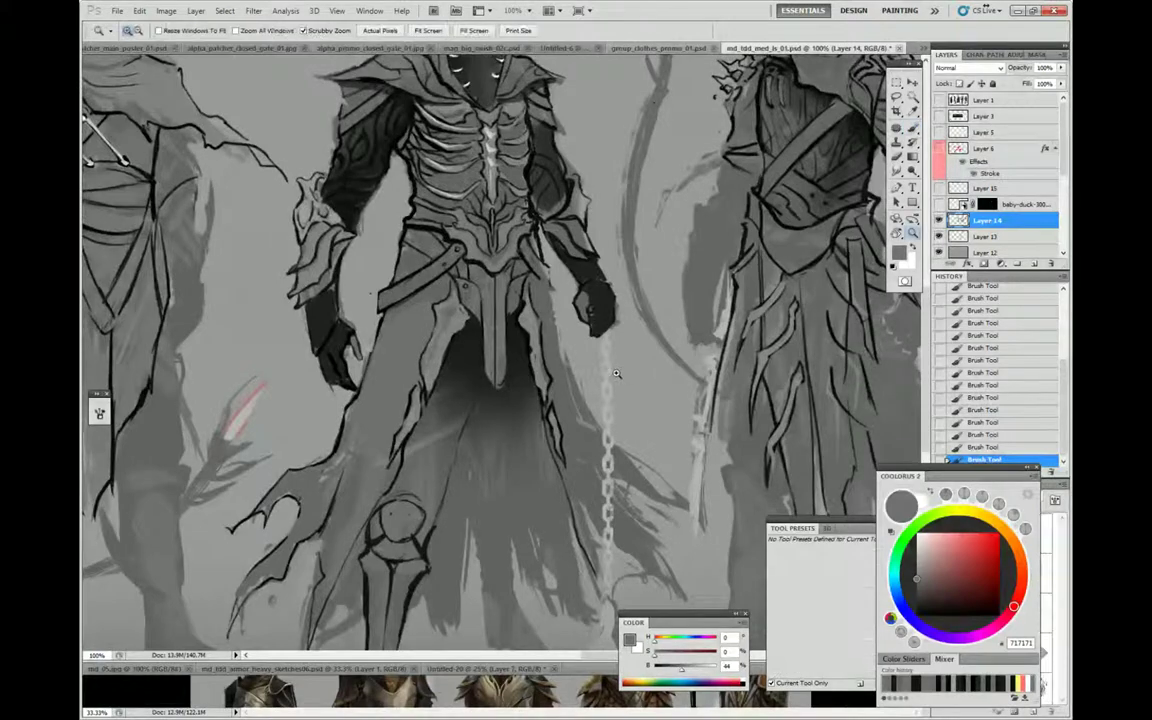
left_click(616, 373, "alt")
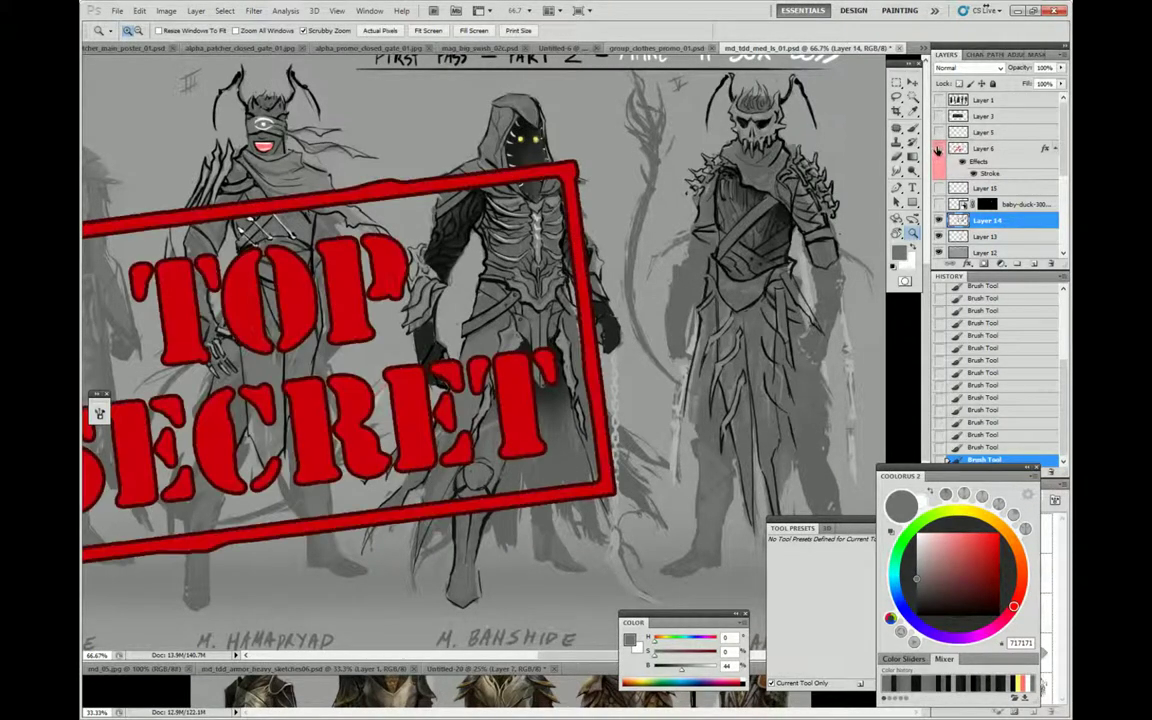
left_click_drag(667, 275, 817, 275)
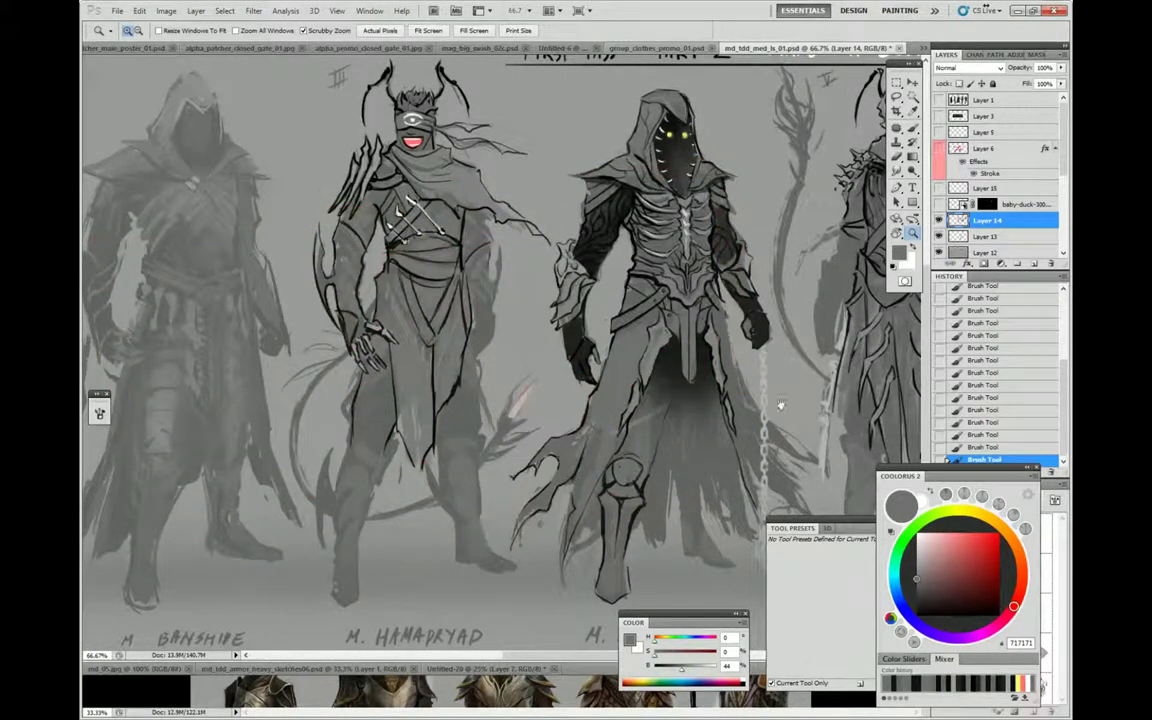
left_click_drag(675, 483, 435, 488)
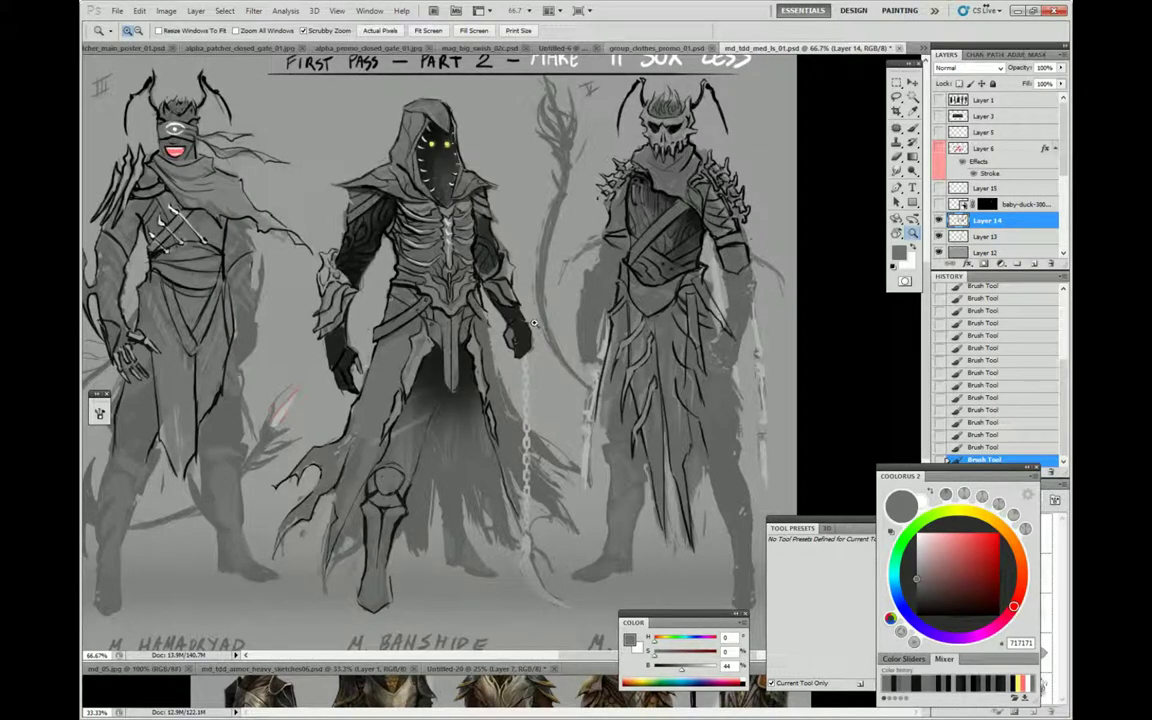
scroll(484, 259, "up", 5)
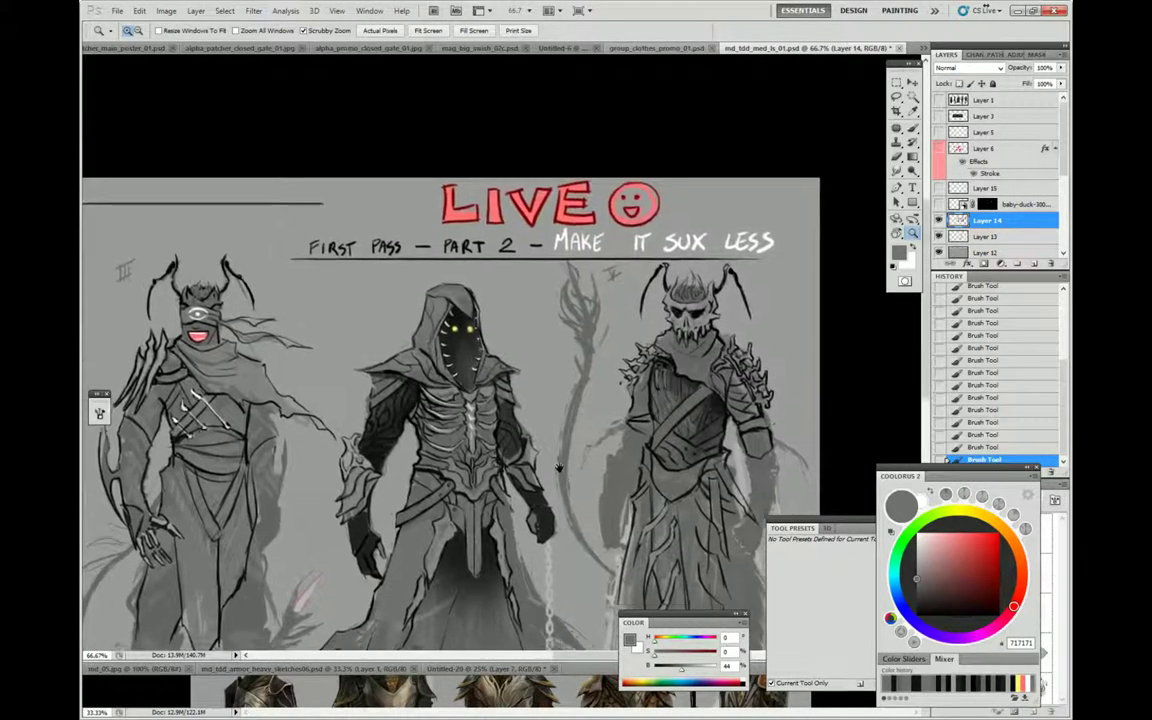
key("b")
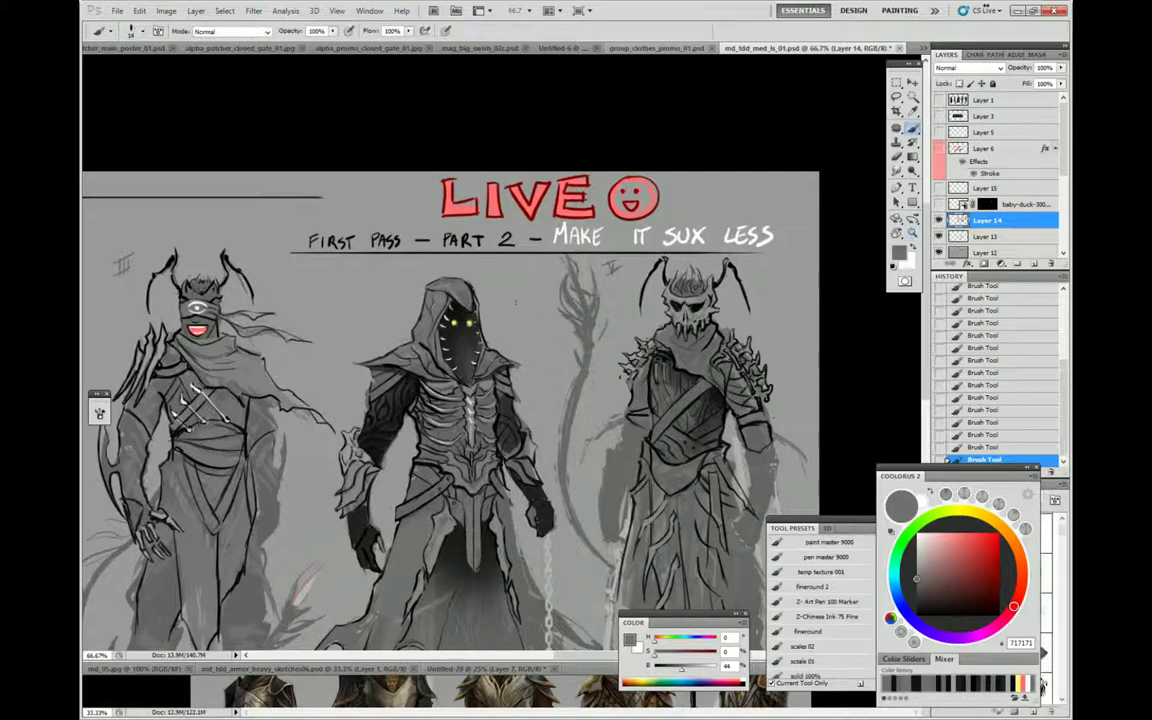
right_click(522, 302)
key("Escape")
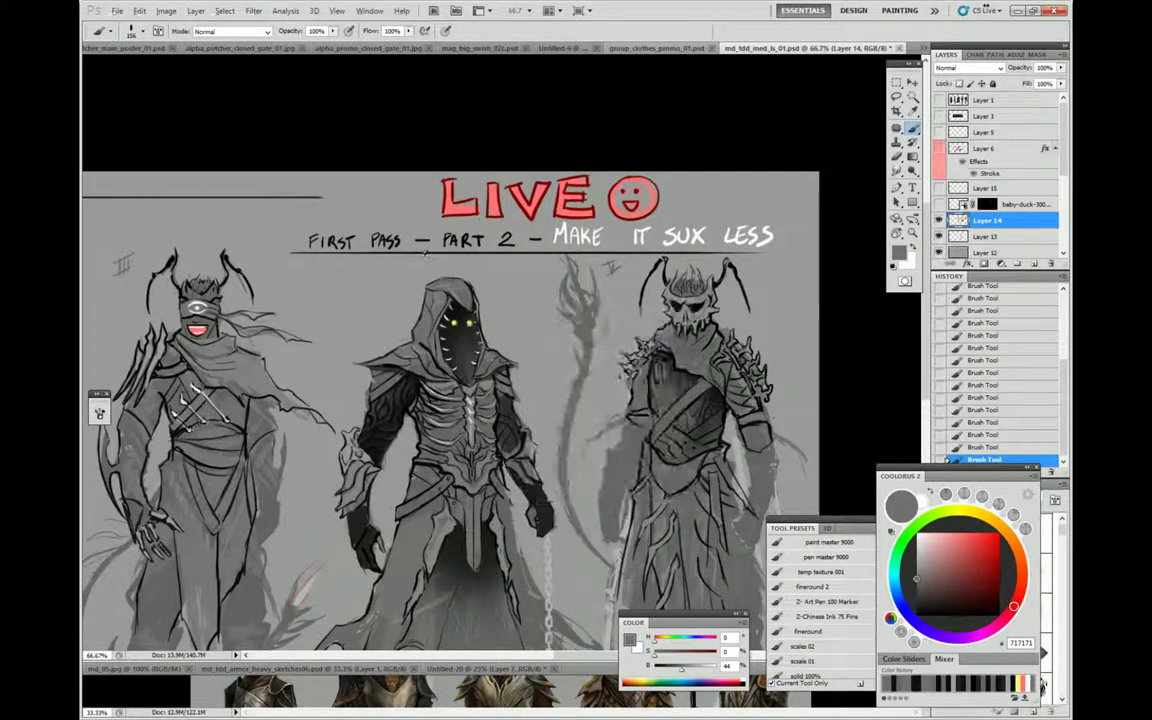
mouse_move(305, 240)
left_mouse_down()
mouse_move(690, 235)
mouse_move(660, 200)
mouse_move(508, 165)
left_mouse_up()
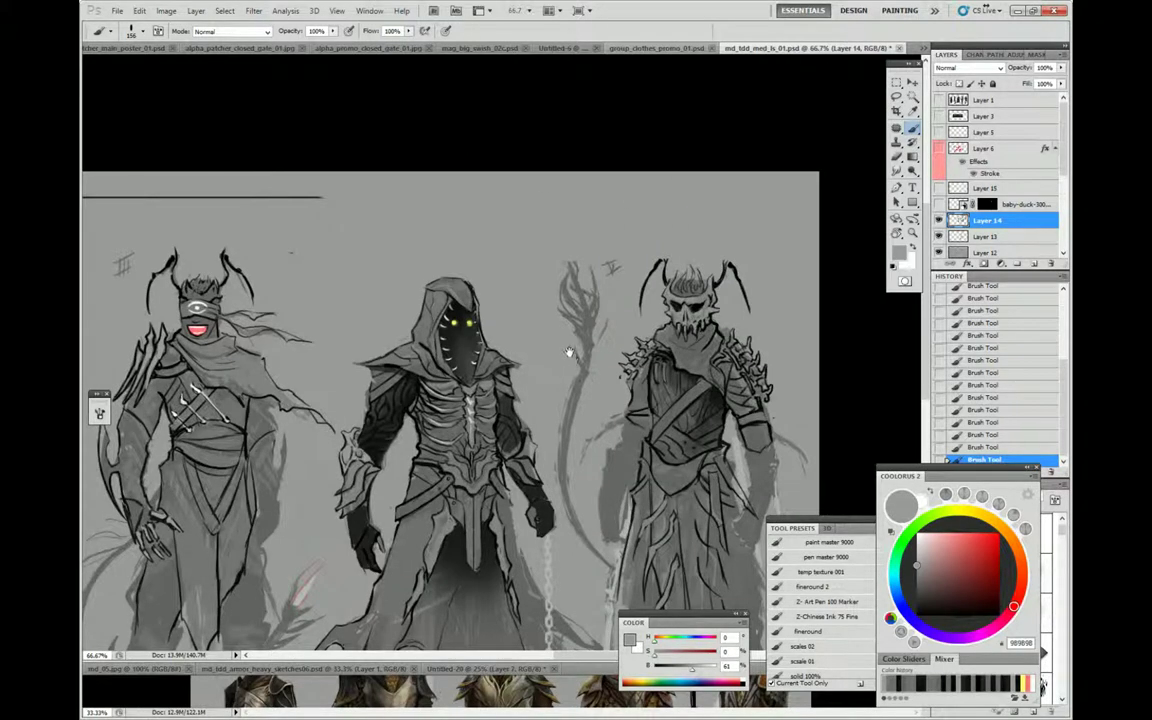
Cover the hooded figure's yellow eyes and the blindfolded warrior's red mouth with sampled greys using a 34 px brush
left_click_drag(571, 352, 651, 333)
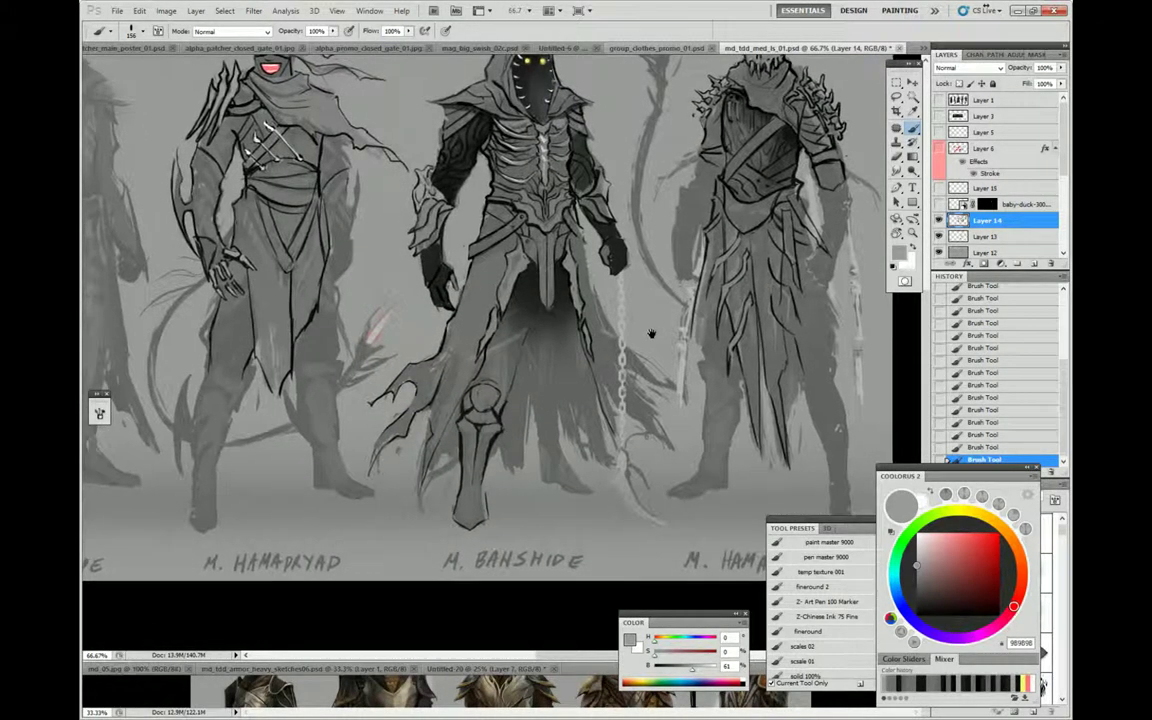
left_click_drag(650, 333, 572, 473)
right_click(490, 240)
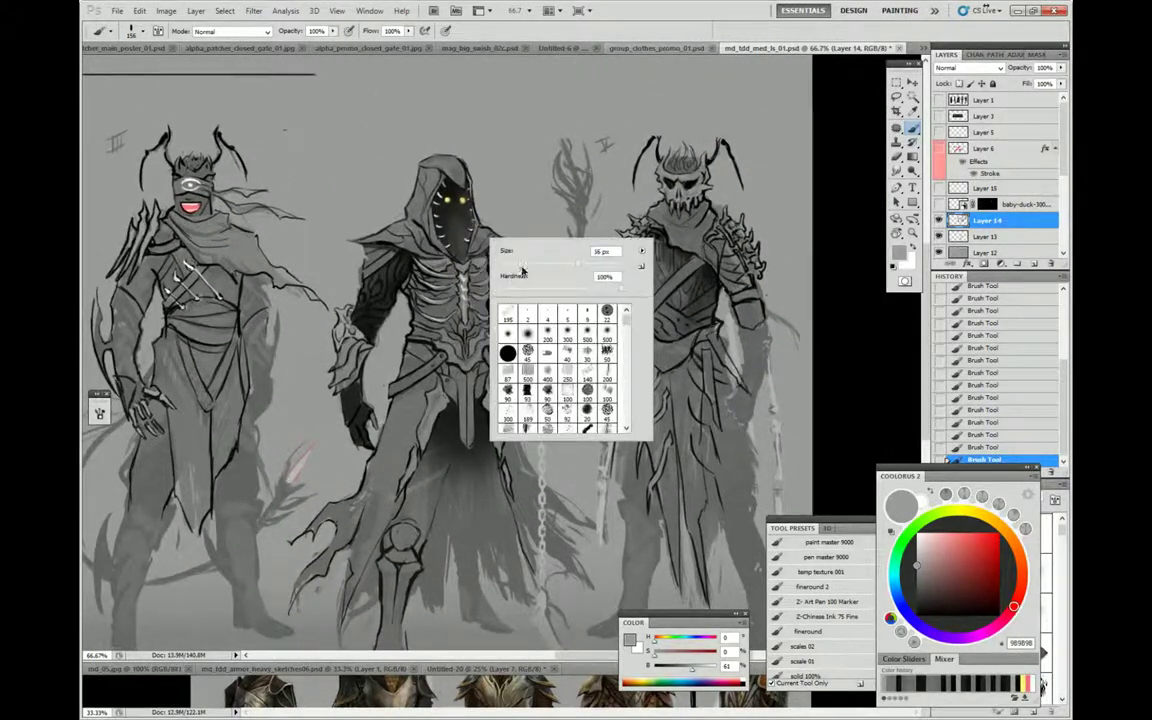
type("34")
key("Return")
left_click(445, 190, "alt")
mouse_move(405, 178)
left_mouse_down()
mouse_move(420, 172)
mouse_move(482, 289)
mouse_move(520, 310)
left_mouse_up()
left_click(418, 178, "alt")
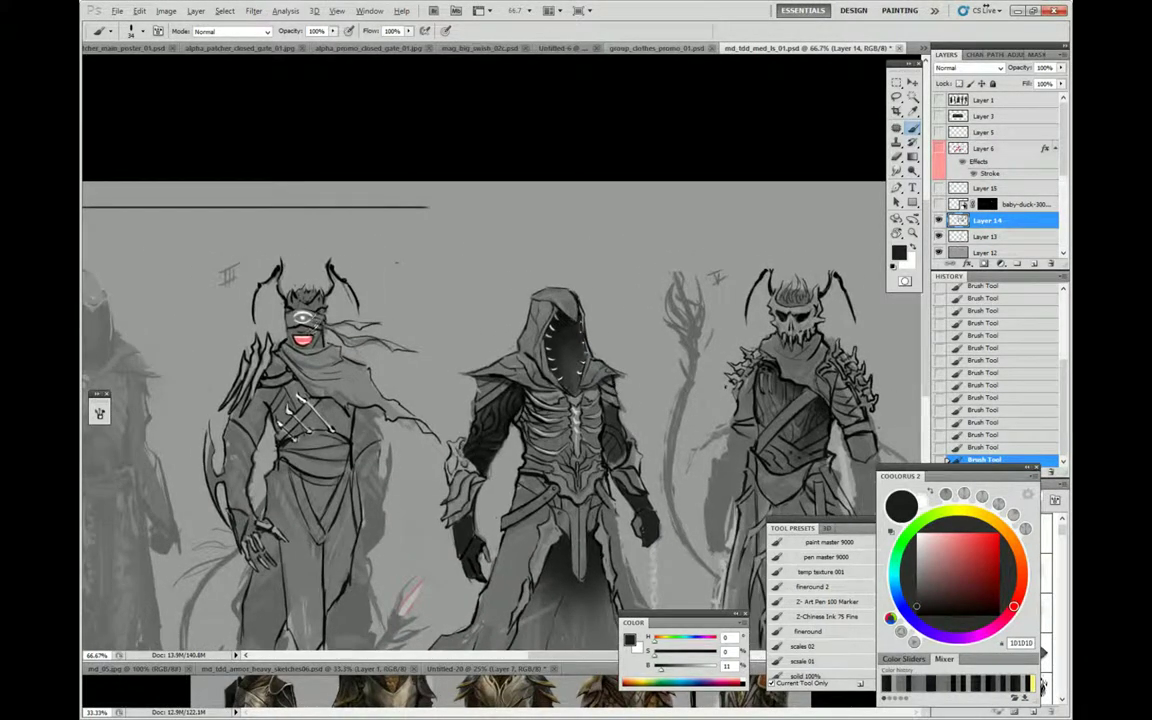
left_click(314, 311, "alt")
left_click_drag(302, 338, 272, 305)
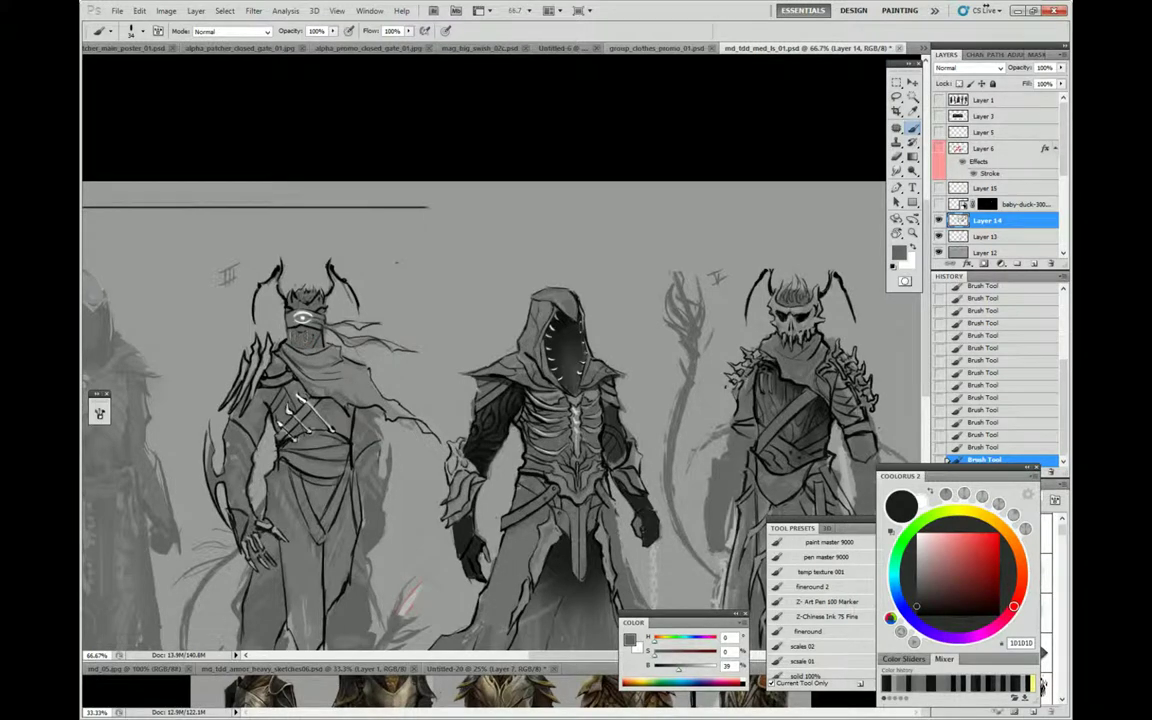
Refine the blindfolded warrior's hip and outer thigh contours in #0F0F0F with a 17 px brush, sampling background grey #989898 for touch-ups
left_click_drag(553, 445, 619, 397)
right_click(563, 418)
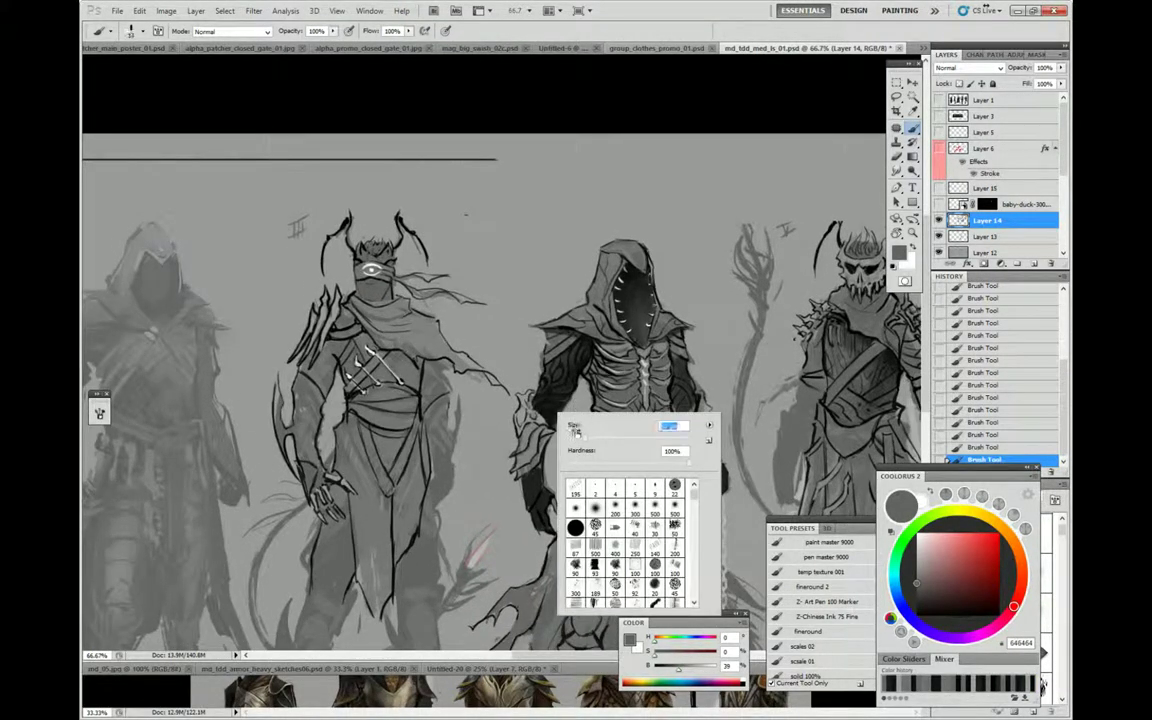
key("Escape")
mouse_move(550, 437)
left_mouse_down()
mouse_move(558, 405)
mouse_move(546, 396)
left_mouse_up()
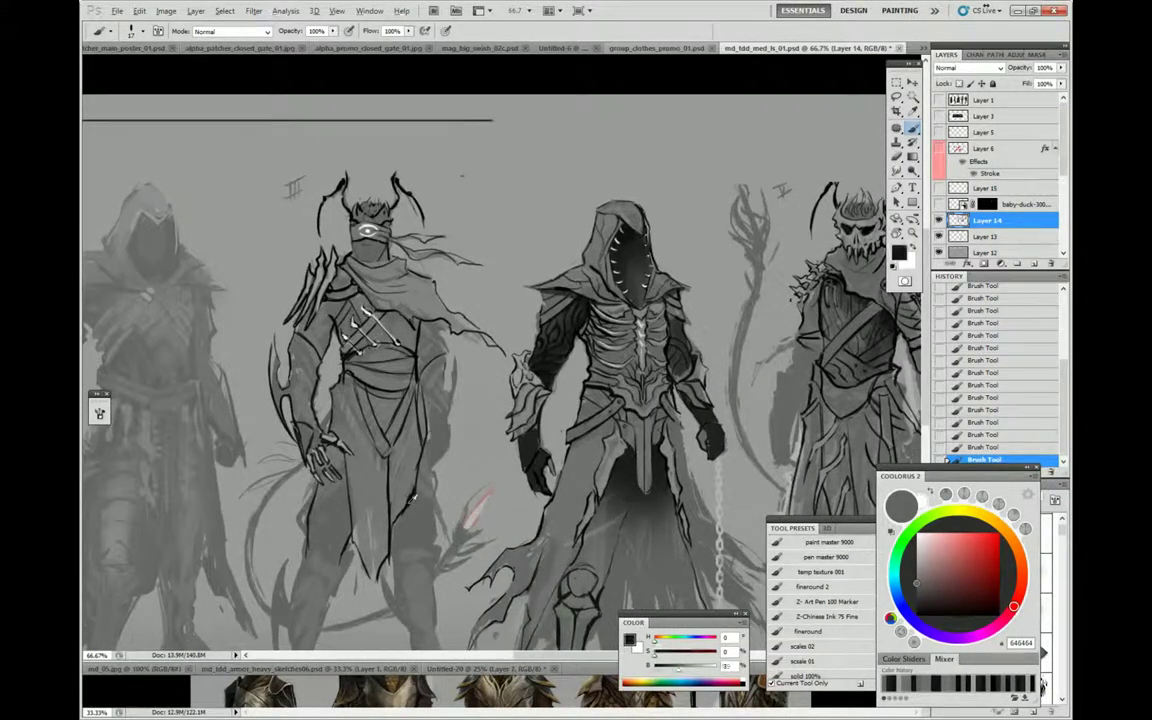
left_click(356, 485, "alt")
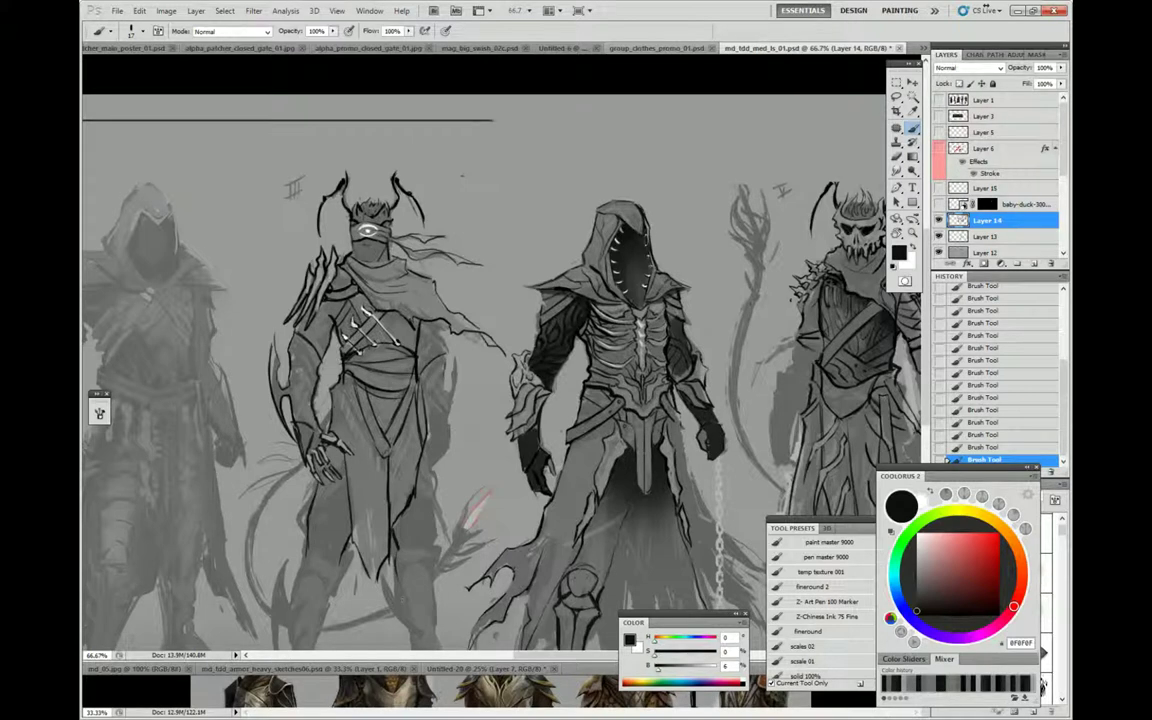
left_click_drag(428, 460, 434, 509)
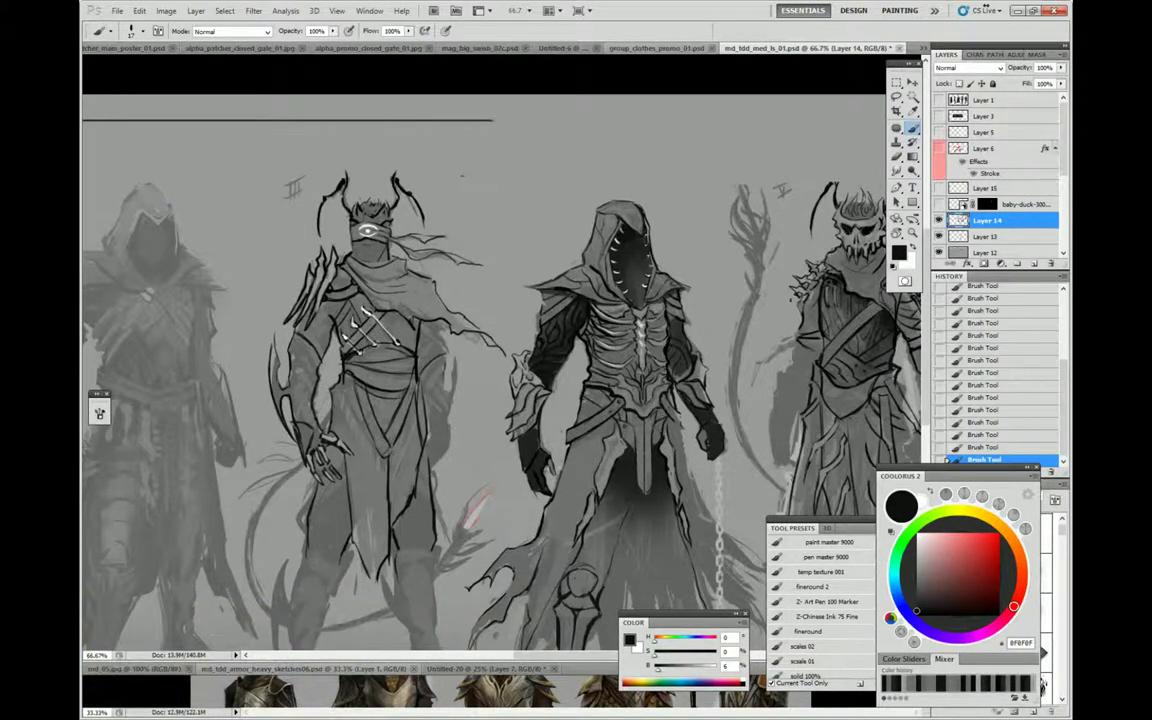
left_click(290, 350, "alt")
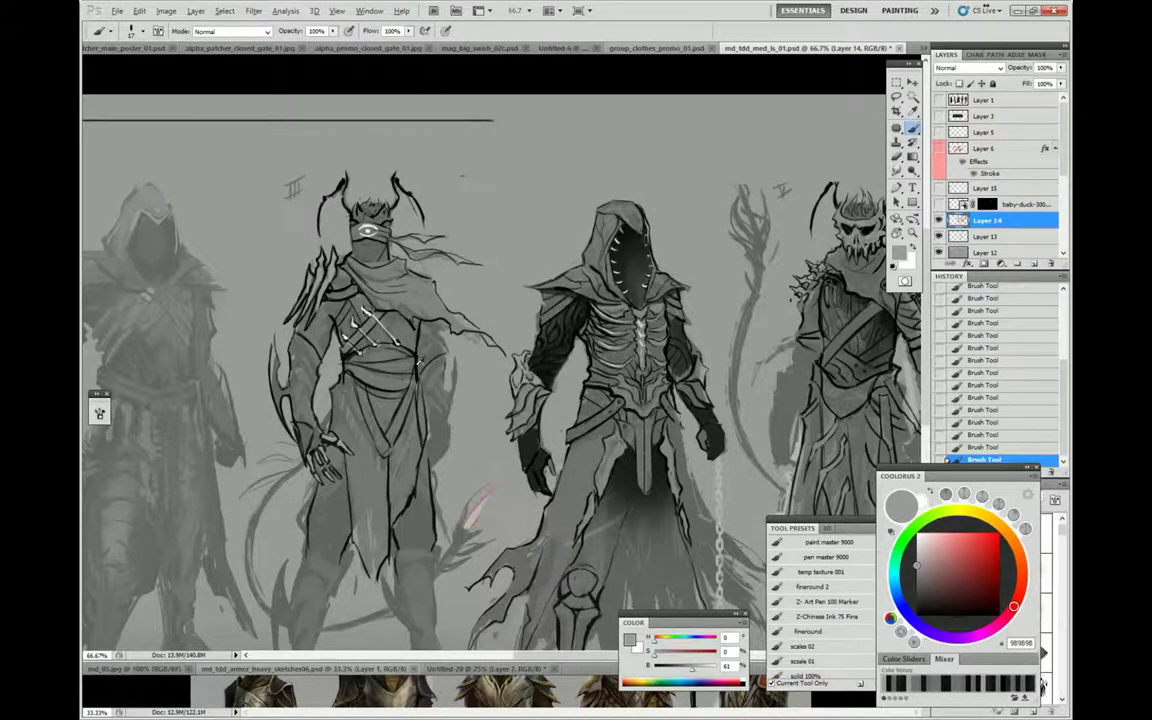
left_click(373, 332, "alt")
left_click_drag(373, 332, 151, 477)
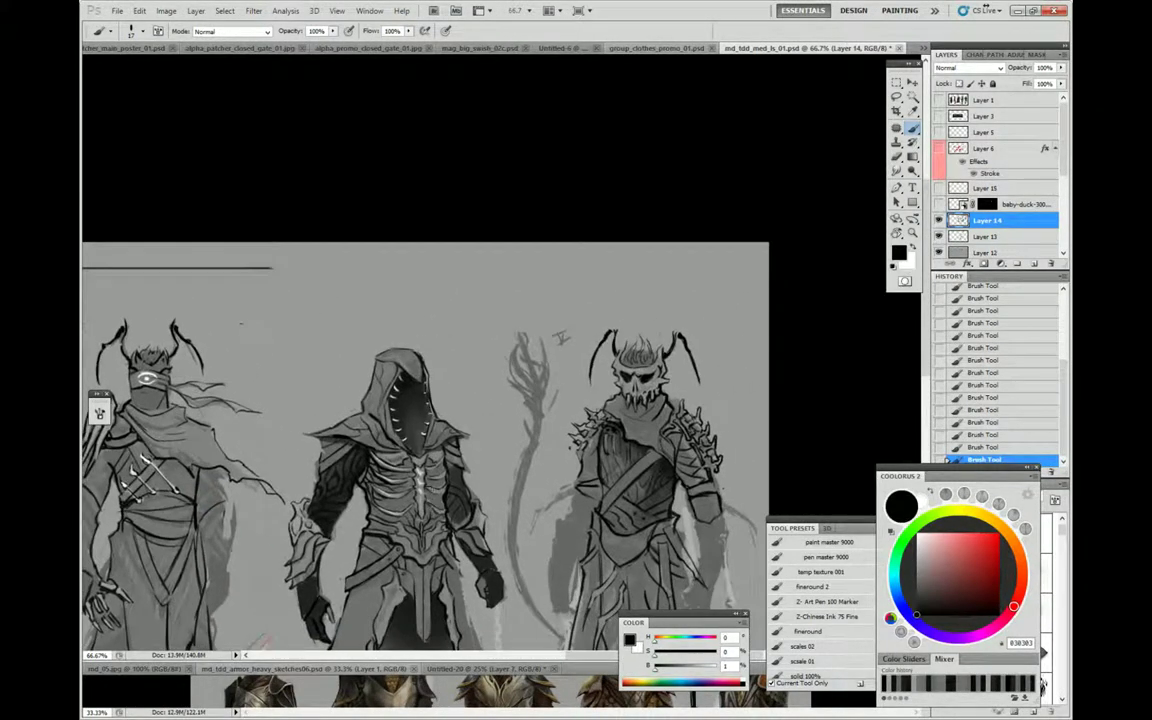
Thicken the tips of the skull-faced warrior's horns with sampled black #000000
left_click_drag(496, 362, 521, 284)
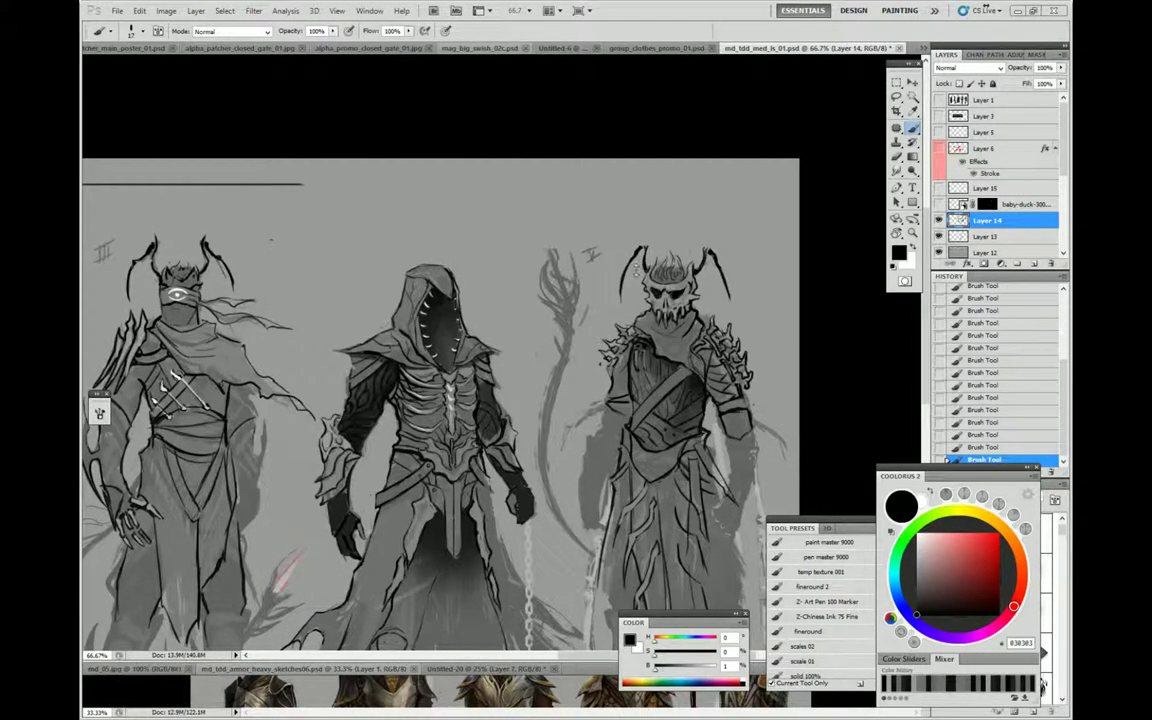
left_click_drag(430, 400, 406, 408)
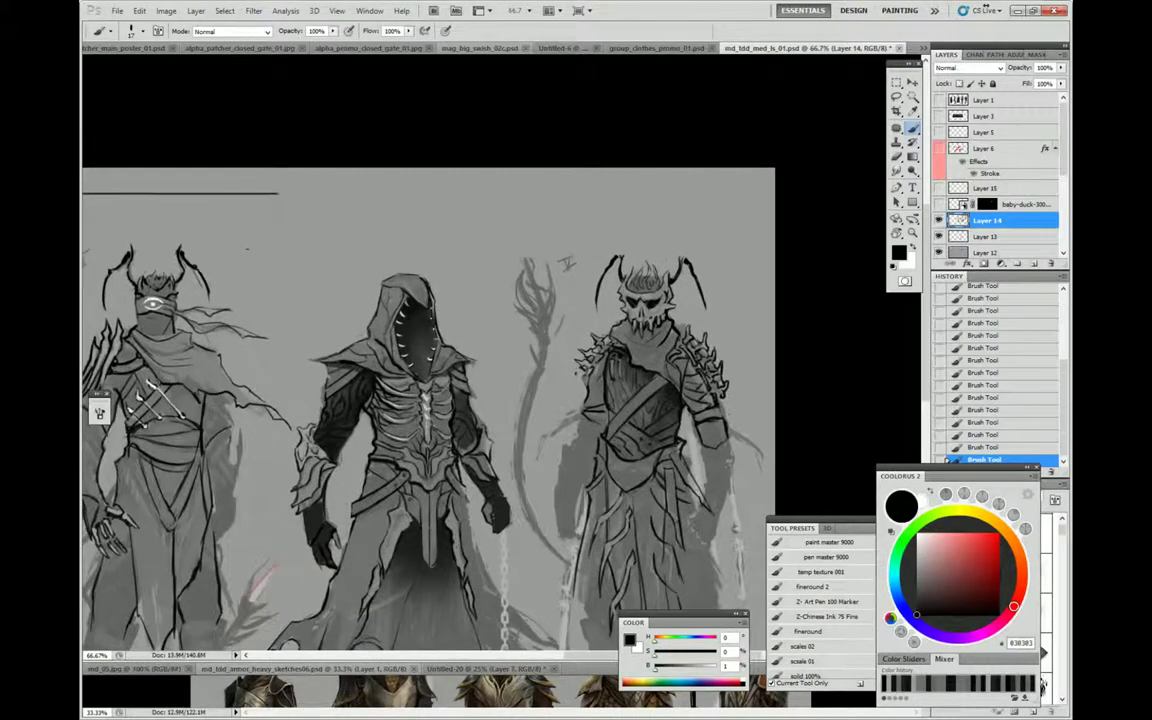
left_click(621, 234, "alt")
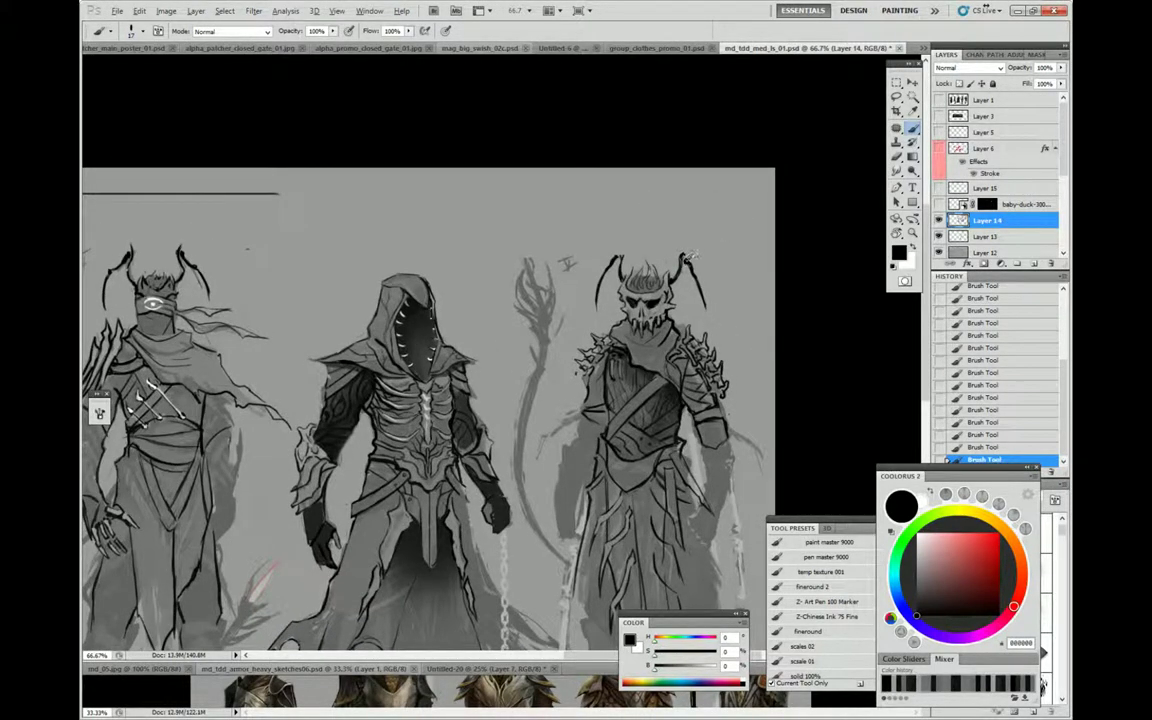
left_click(618, 236, "alt")
scroll(450, 400, "up", 2)
scroll(450, 400, "down", 2)
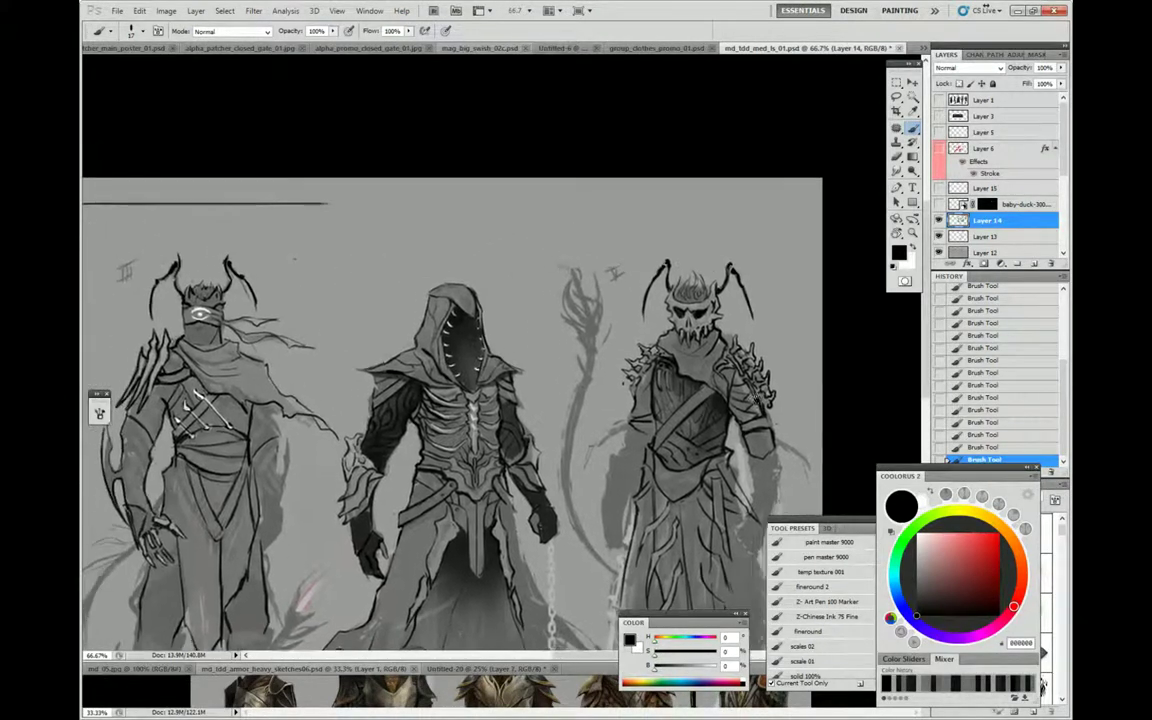
scroll(450, 400, "down", 1)
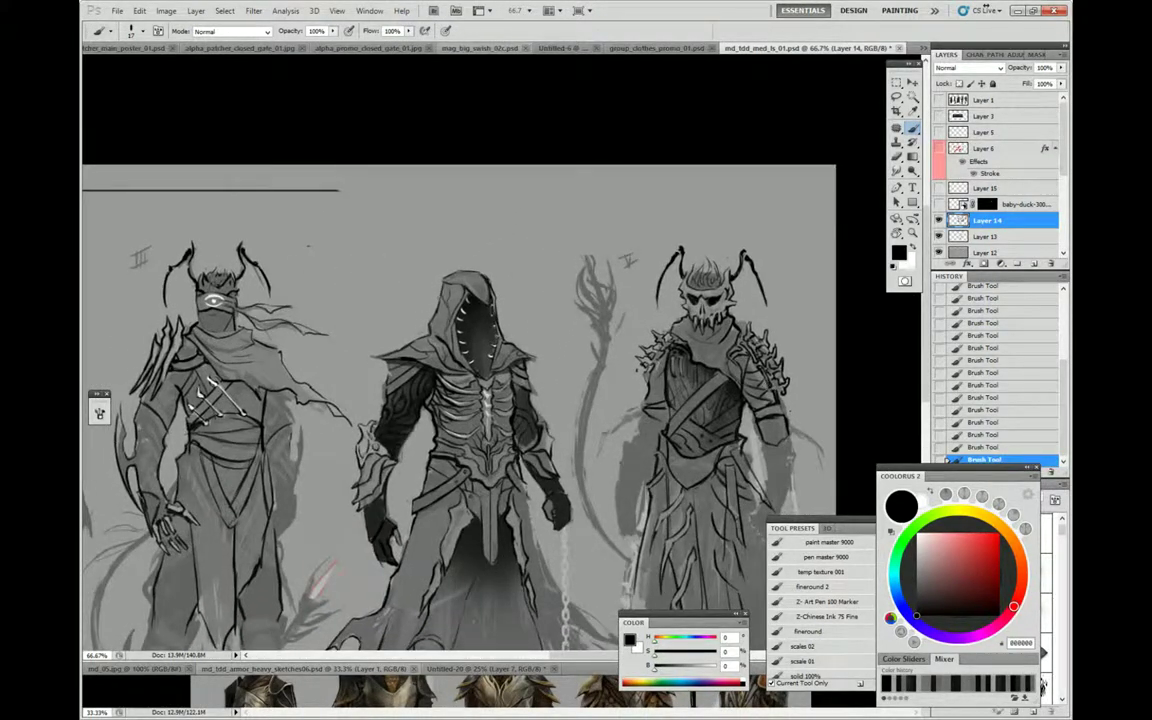
left_click_drag(442, 276, 437, 256)
key("ctrl+z")
Add a new layer and ink a hood outline with two pointed ears over the silhouette beside the blindfolded warrior in #000000
key("ctrl+shift+alt+n")
left_click_drag(788, 321, 876, 298)
left_click_drag(190, 380, 490, 416)
key("z")
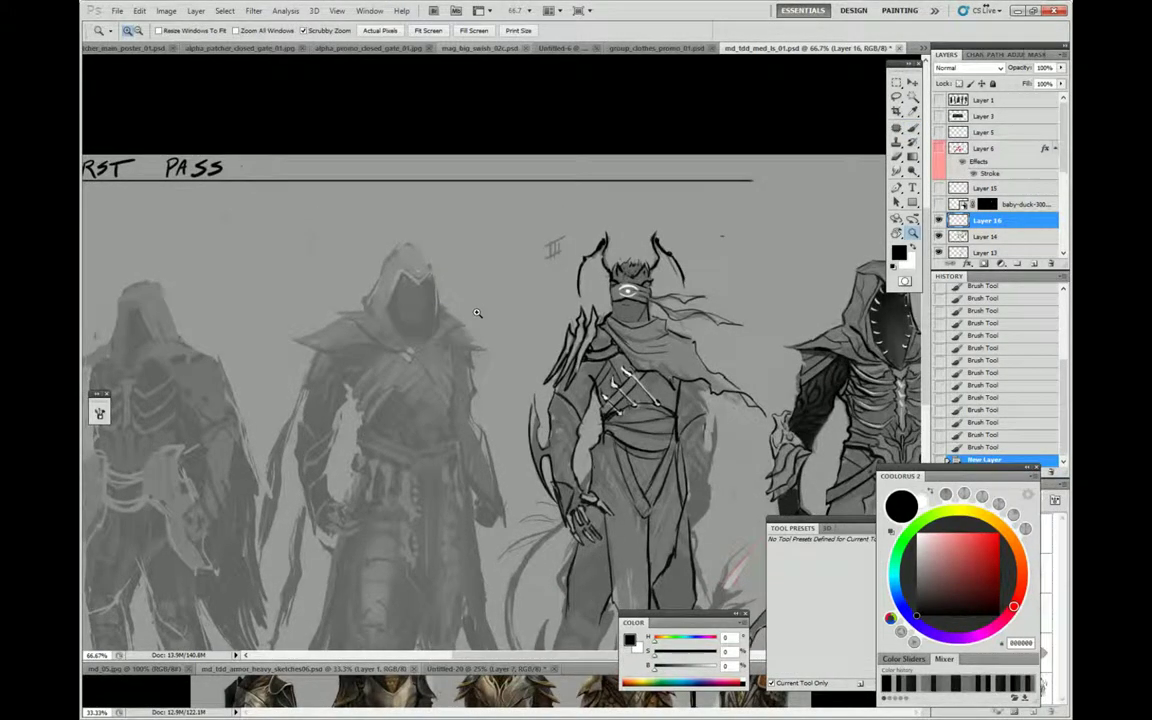
left_click(477, 313)
key("b")
mouse_move(405, 420)
left_mouse_down()
mouse_move(386, 386)
mouse_move(412, 289)
mouse_move(425, 310)
mouse_move(482, 312)
mouse_move(482, 284)
mouse_move(495, 440)
left_mouse_up()
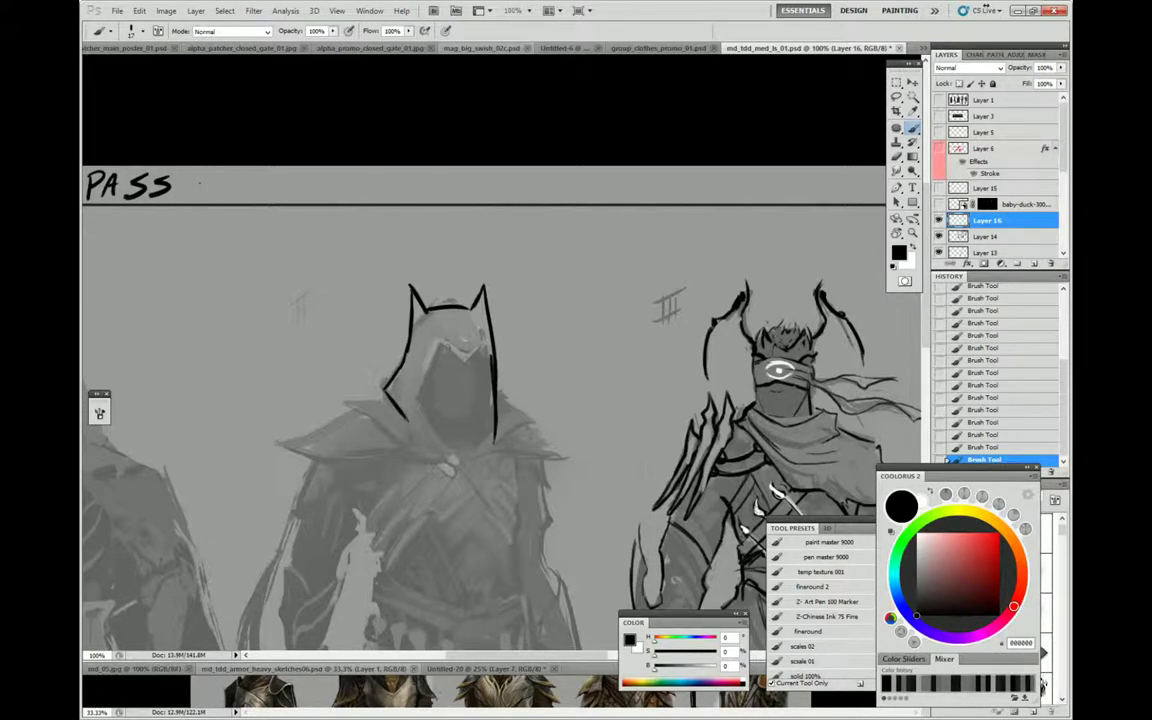
Ink the hood's pointed brow and face opening, plus the folded collar meeting in a point beneath it
mouse_move(436, 341)
left_mouse_down()
mouse_move(462, 358)
mouse_move(488, 345)
left_mouse_up()
left_click_drag(385, 390, 460, 464)
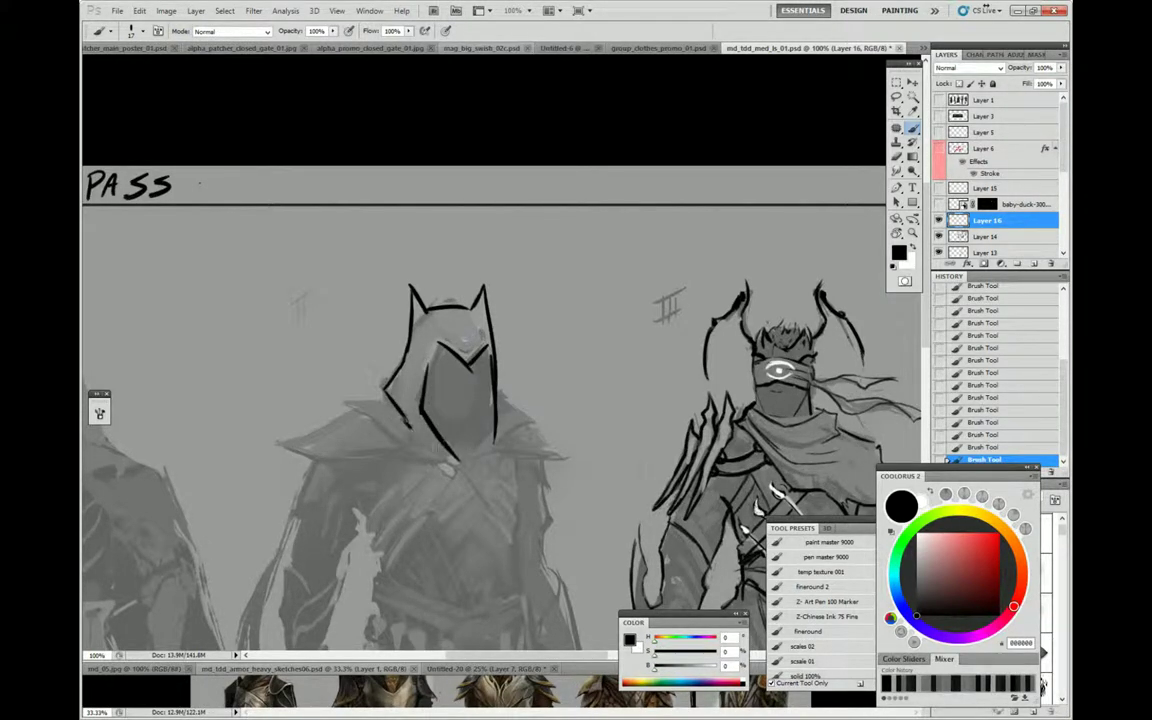
left_click_drag(422, 400, 455, 464)
mouse_move(388, 398)
left_mouse_down()
mouse_move(336, 406)
mouse_move(460, 466)
left_mouse_up()
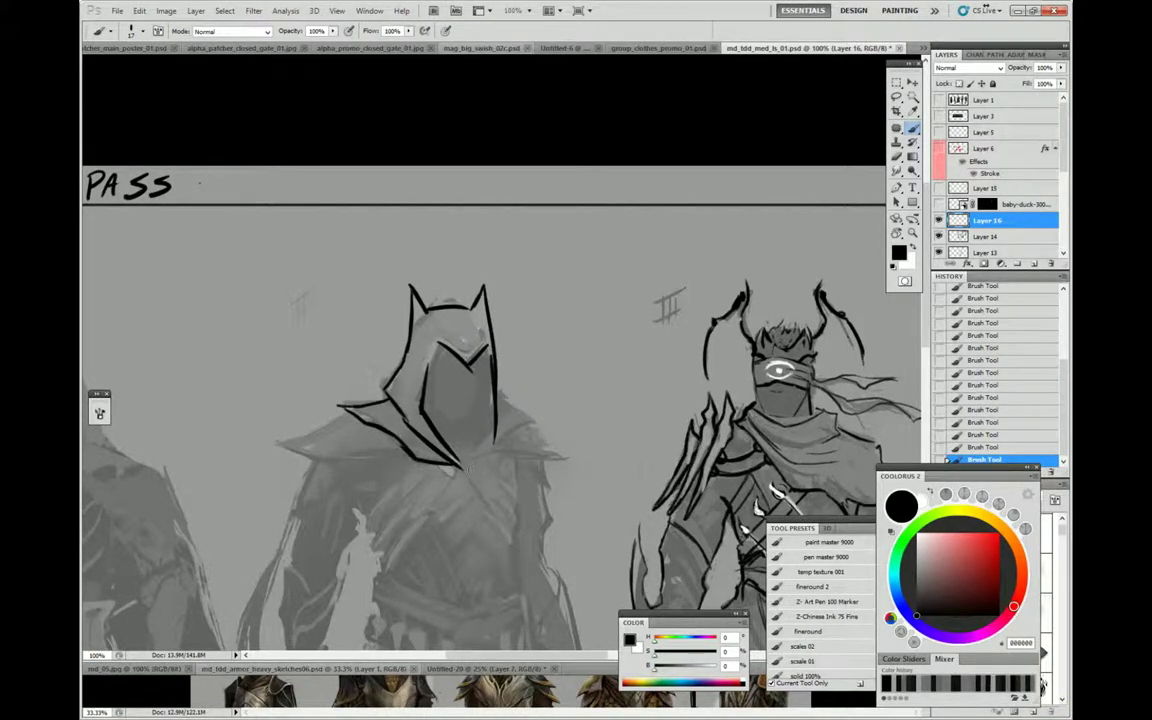
mouse_move(498, 402)
left_mouse_down()
mouse_move(532, 416)
mouse_move(462, 466)
left_mouse_up()
Ink the jagged shoulder cape on both sides of the collar and the outer edge of one upper arm
mouse_move(338, 423)
left_mouse_down()
mouse_move(280, 452)
mouse_move(322, 465)
mouse_move(353, 454)
mouse_move(460, 466)
mouse_move(474, 493)
mouse_move(483, 466)
mouse_move(572, 468)
left_mouse_up()
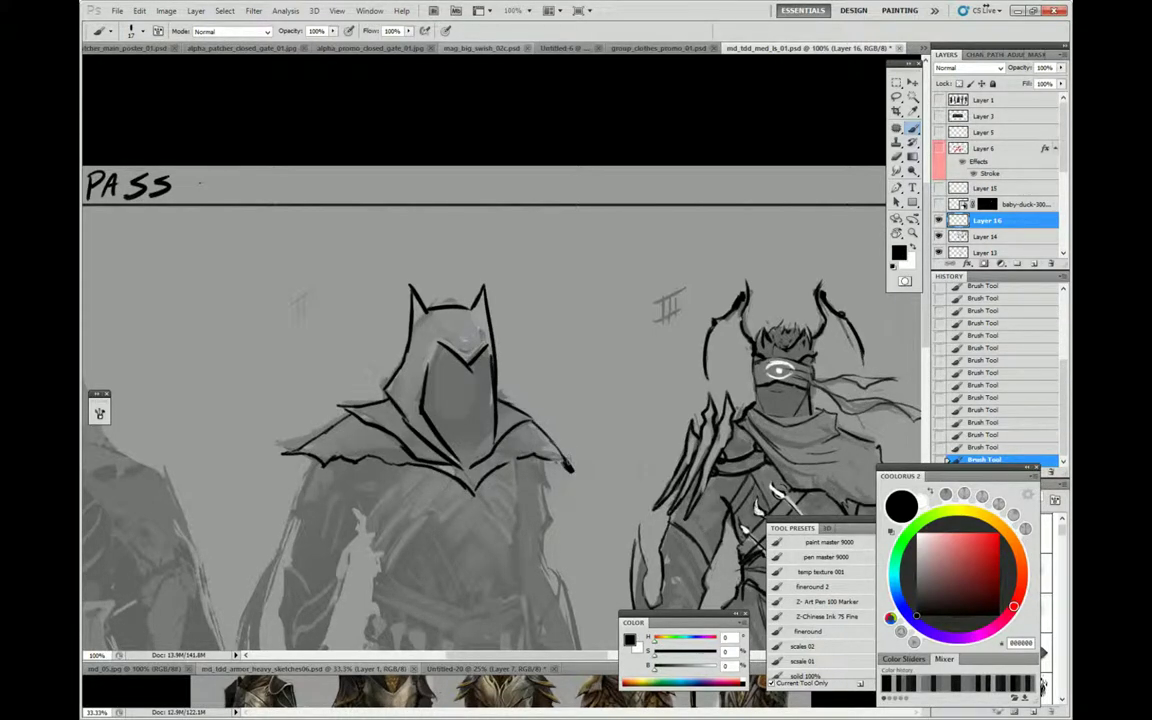
mouse_move(395, 306)
left_mouse_down()
mouse_move(385, 340)
mouse_move(387, 322)
left_mouse_up()
left_click_drag(310, 507, 285, 524)
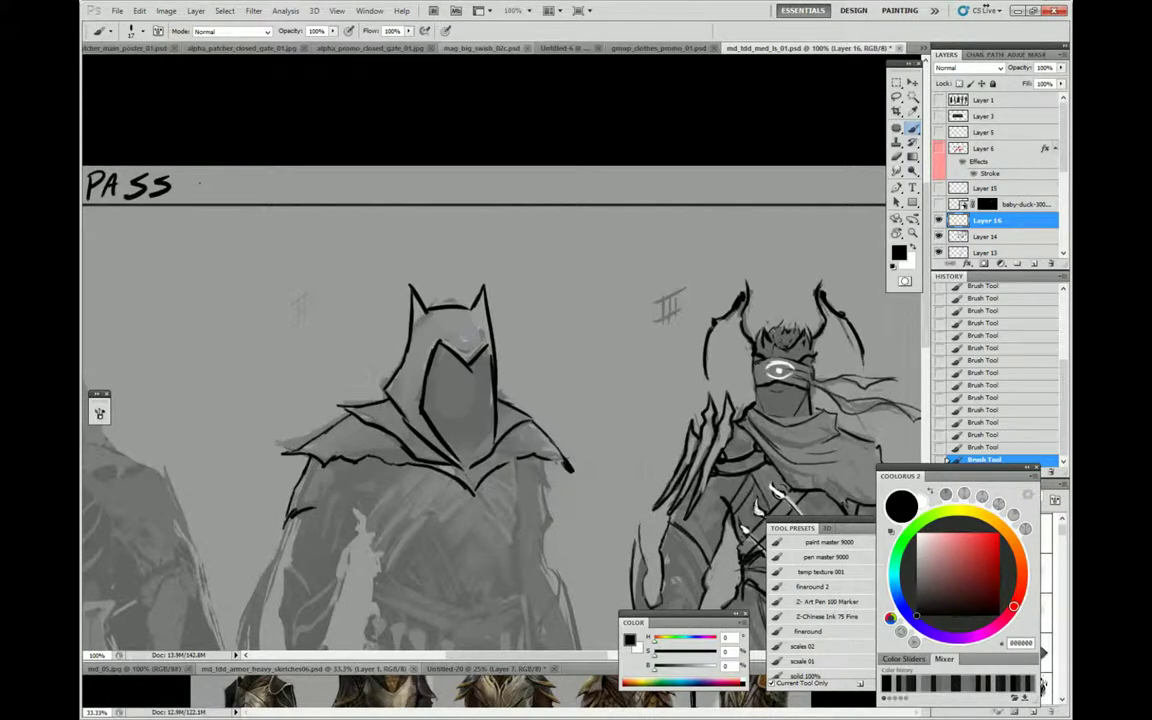
Paint two slanted eyes in #FDFDFD inside the hood and complete the lower edge of the face opening in sampled black
key("x")
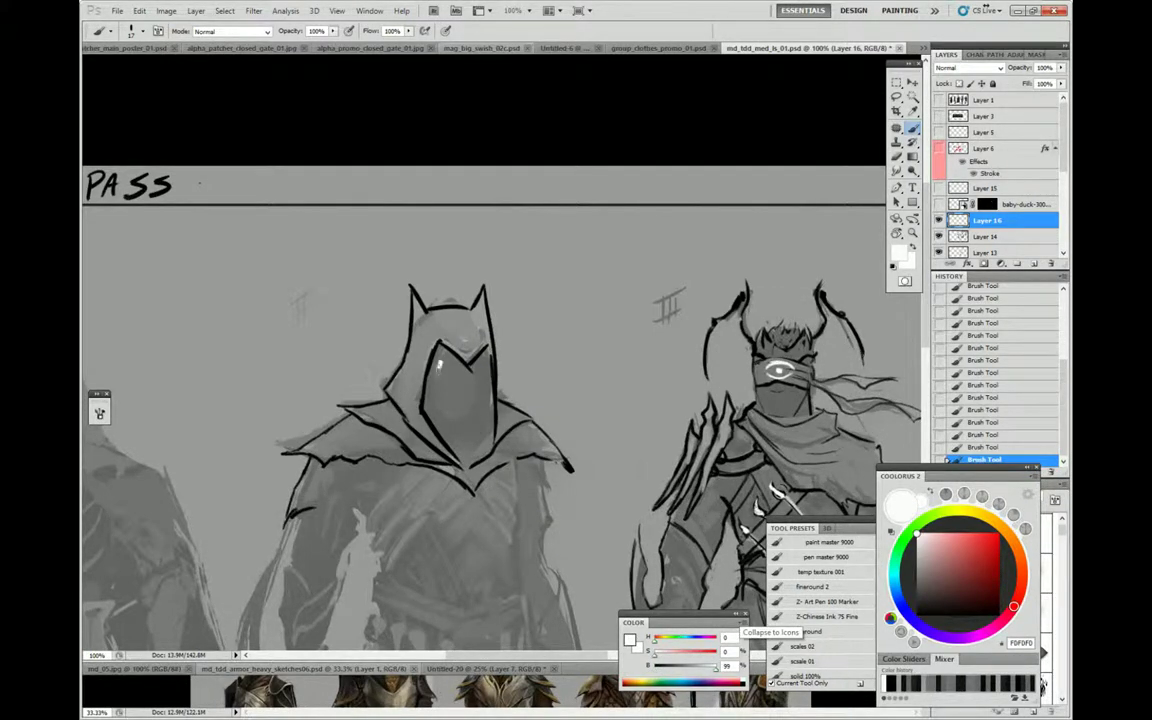
left_click_drag(438, 365, 477, 368)
left_click(435, 322, "alt")
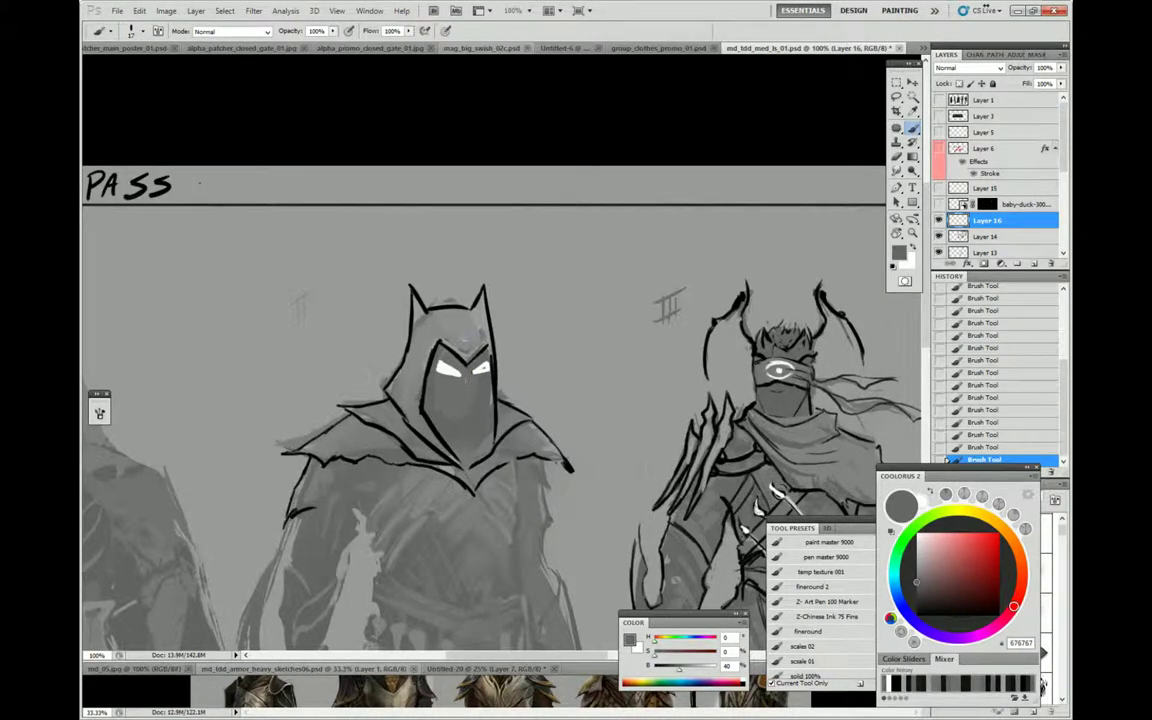
left_click(490, 345, "alt")
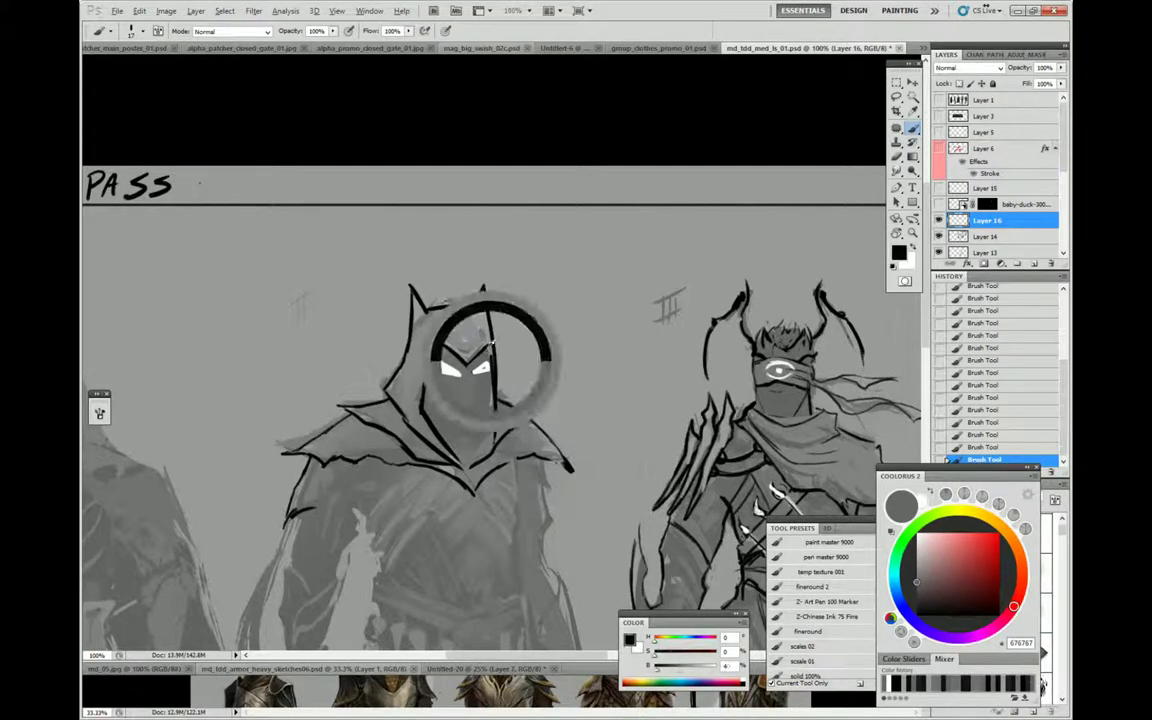
mouse_move(446, 356)
left_mouse_down()
mouse_move(440, 410)
mouse_move(482, 455)
left_mouse_up()
left_click_drag(422, 405, 439, 421)
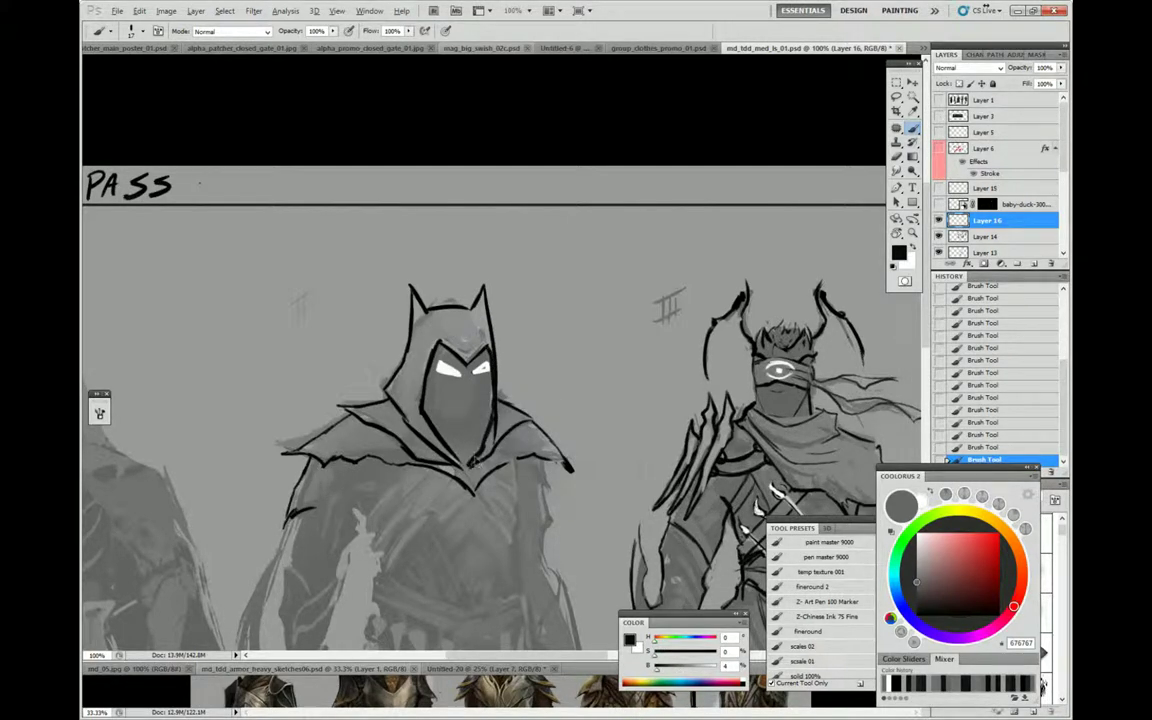
Ink spiky folds by the armpit and a V-shaped necklace cord under the collar with a 14 px near-black brush
left_click(811, 456, "alt")
right_click(432, 512)
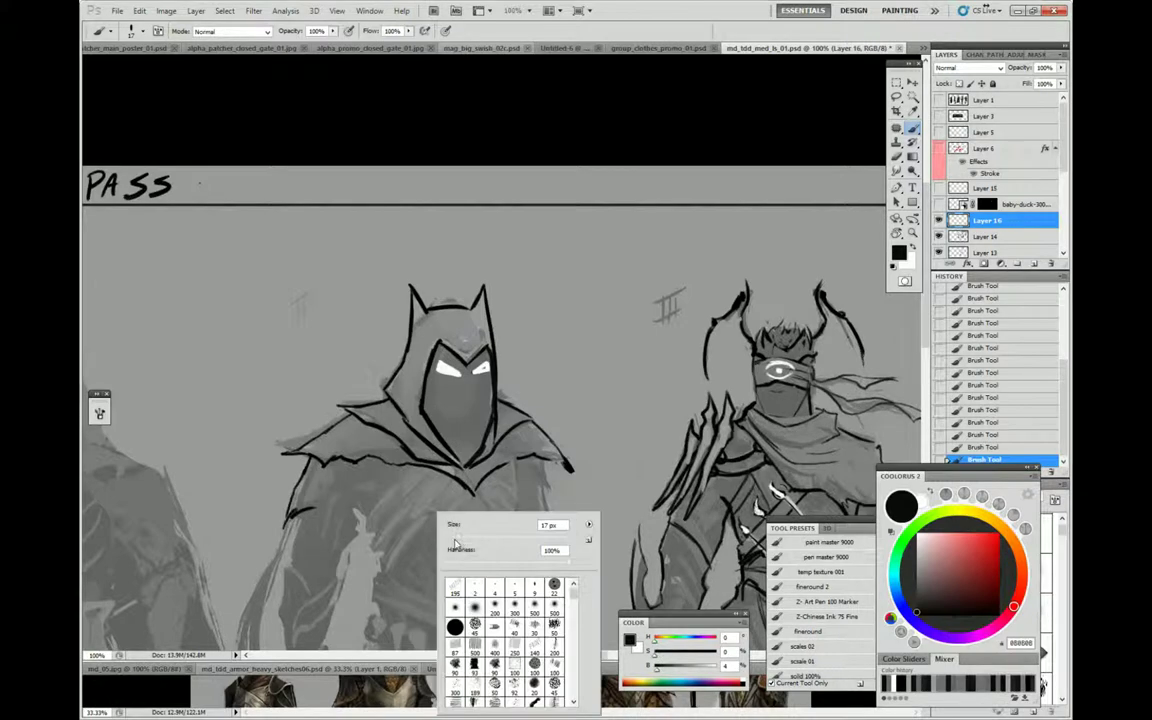
key("Return")
mouse_move(378, 546)
left_mouse_down()
mouse_move(398, 512)
mouse_move(362, 528)
mouse_move(398, 505)
mouse_move(446, 510)
mouse_move(462, 525)
left_mouse_up()
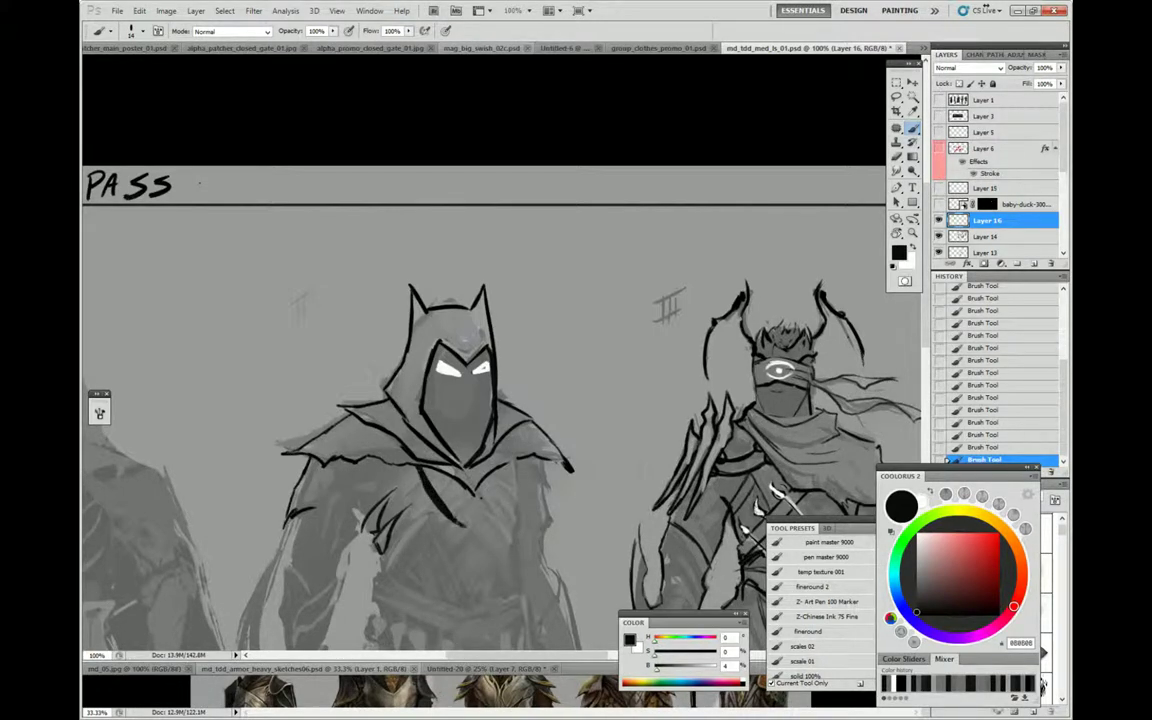
left_click_drag(500, 470, 484, 517)
Ink a solid bat-shaped pendant on the chest where the necklace cords meet
left_click_drag(404, 459, 414, 479)
mouse_move(457, 522)
left_mouse_down()
mouse_move(429, 542)
mouse_move(475, 562)
left_mouse_up()
mouse_move(456, 484)
left_mouse_down()
mouse_move(424, 468)
mouse_move(404, 488)
mouse_move(428, 480)
mouse_move(430, 504)
left_mouse_up()
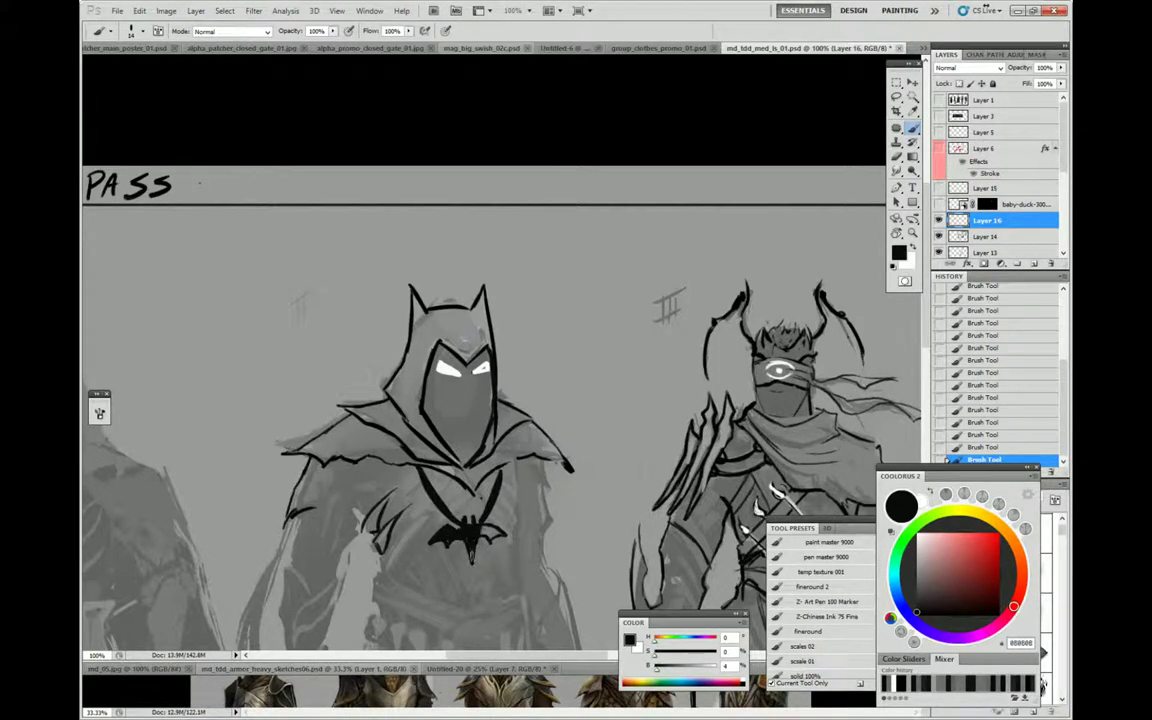
Add a soft highlight to the centre of the bat pendant in #FDFDFD with a 45 px brush at 0% hardness
right_click(553, 480)
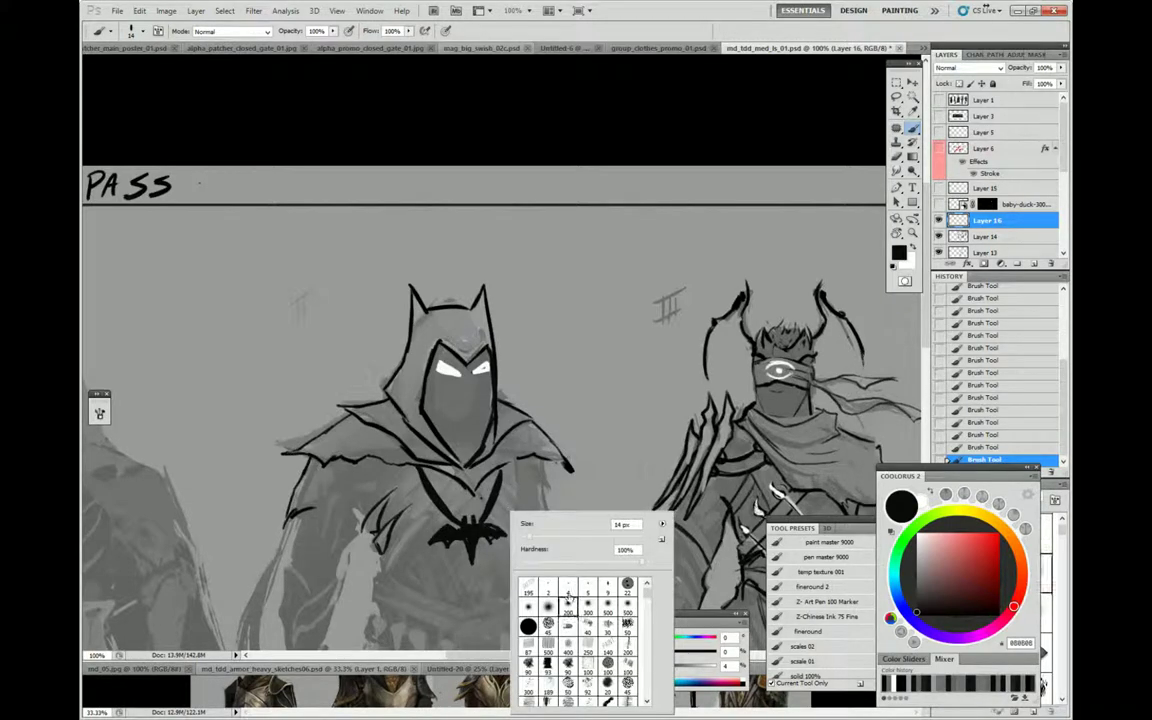
double_click(548, 624)
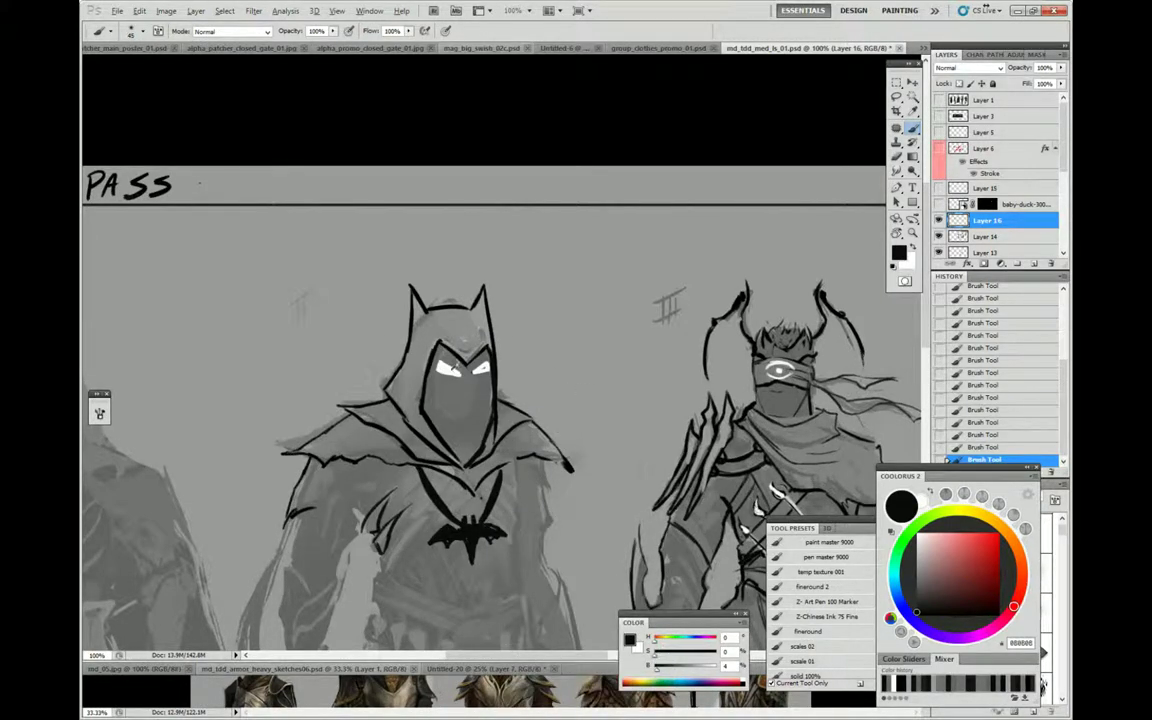
key("x")
left_click_drag(462, 530, 500, 524)
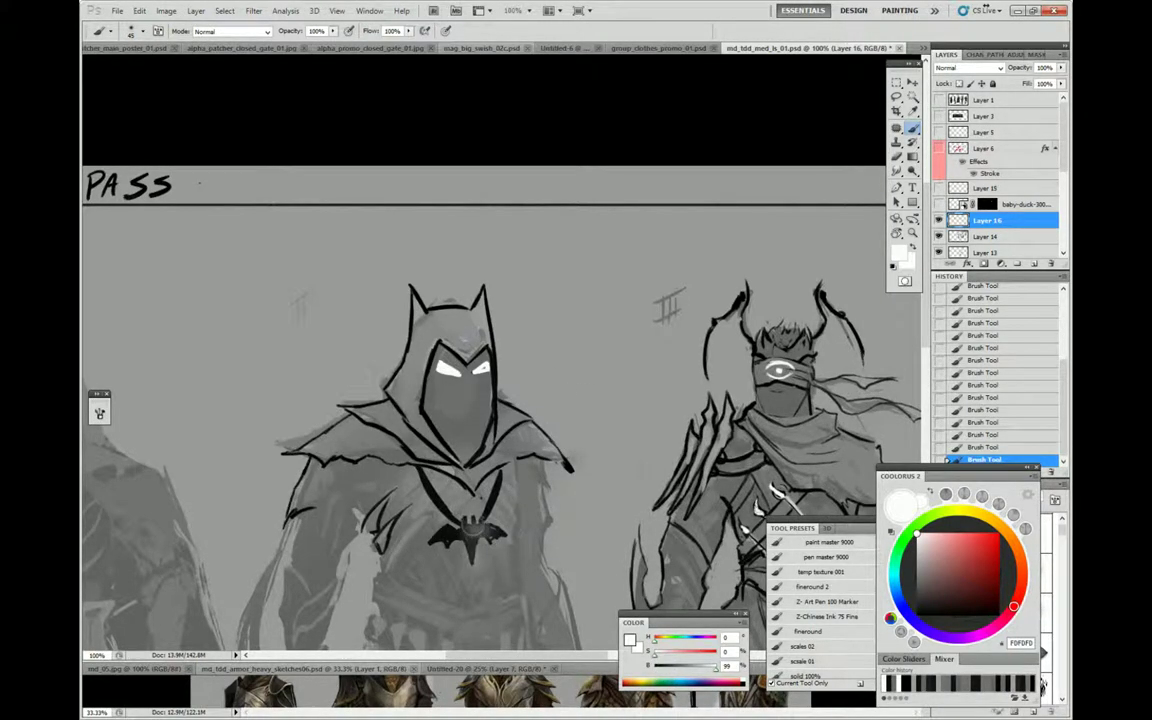
left_click_drag(412, 465, 396, 480)
Touch up the necklace and pendant area with a smaller brush using sampled greys #888888 and #717171, then switch to white
right_click(482, 400)
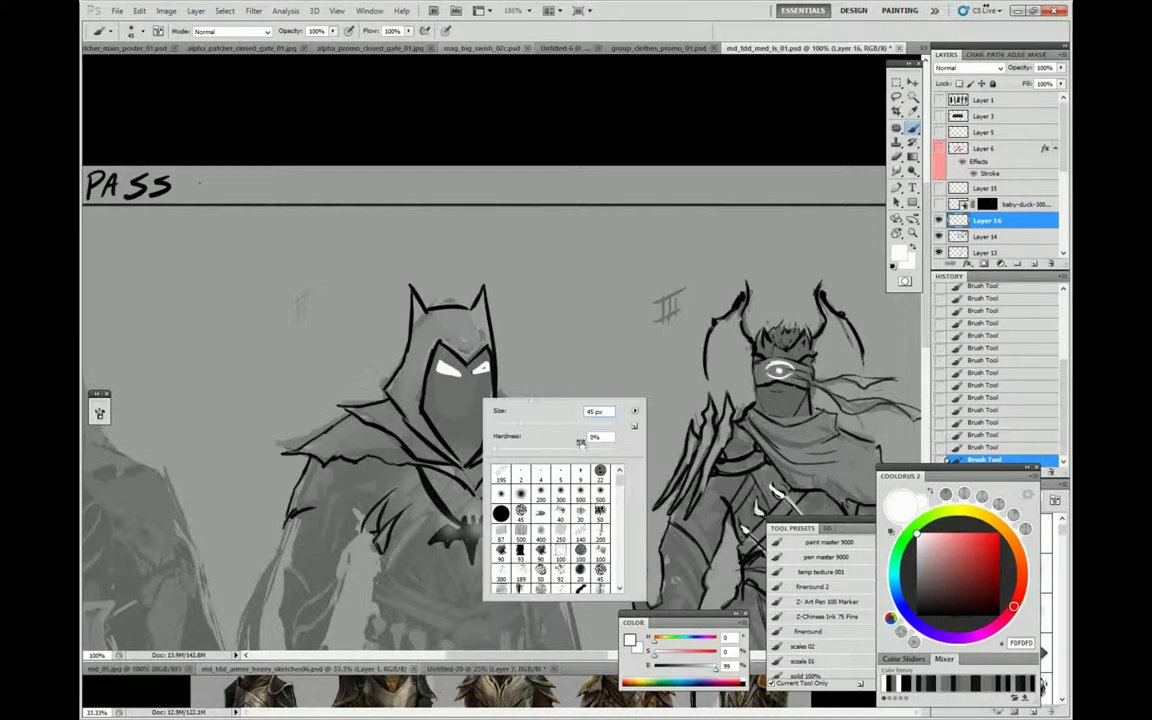
key("Escape")
left_click(372, 303, "alt")
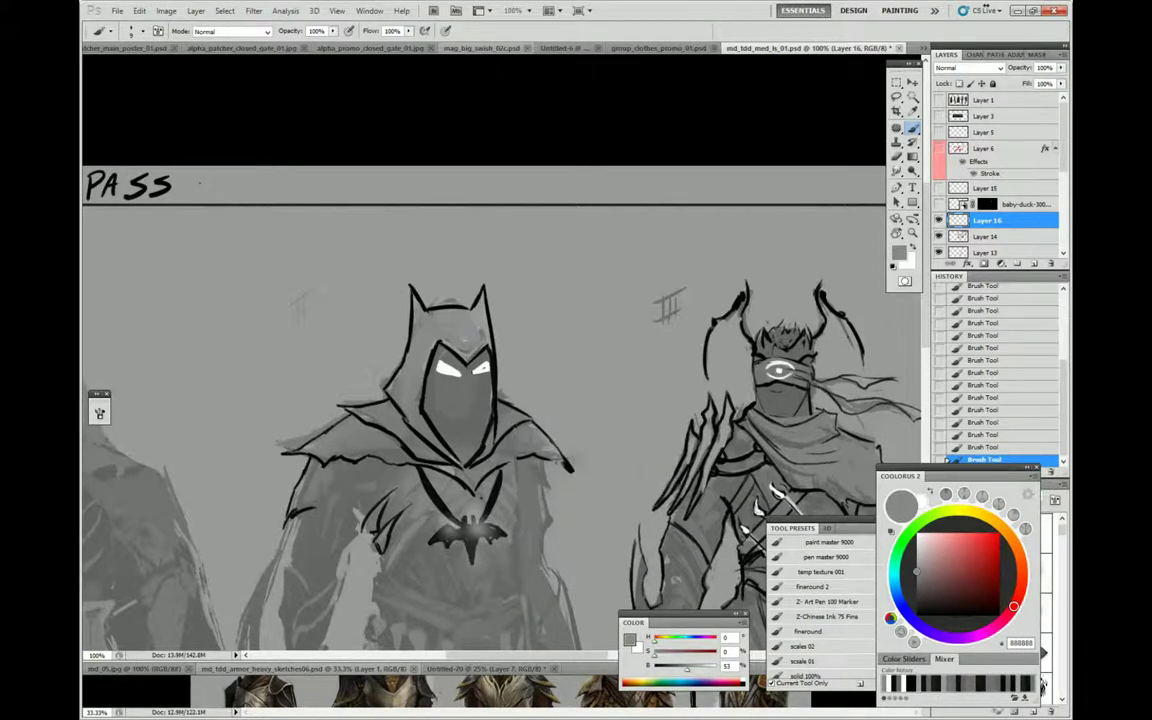
left_click_drag(560, 427, 502, 385)
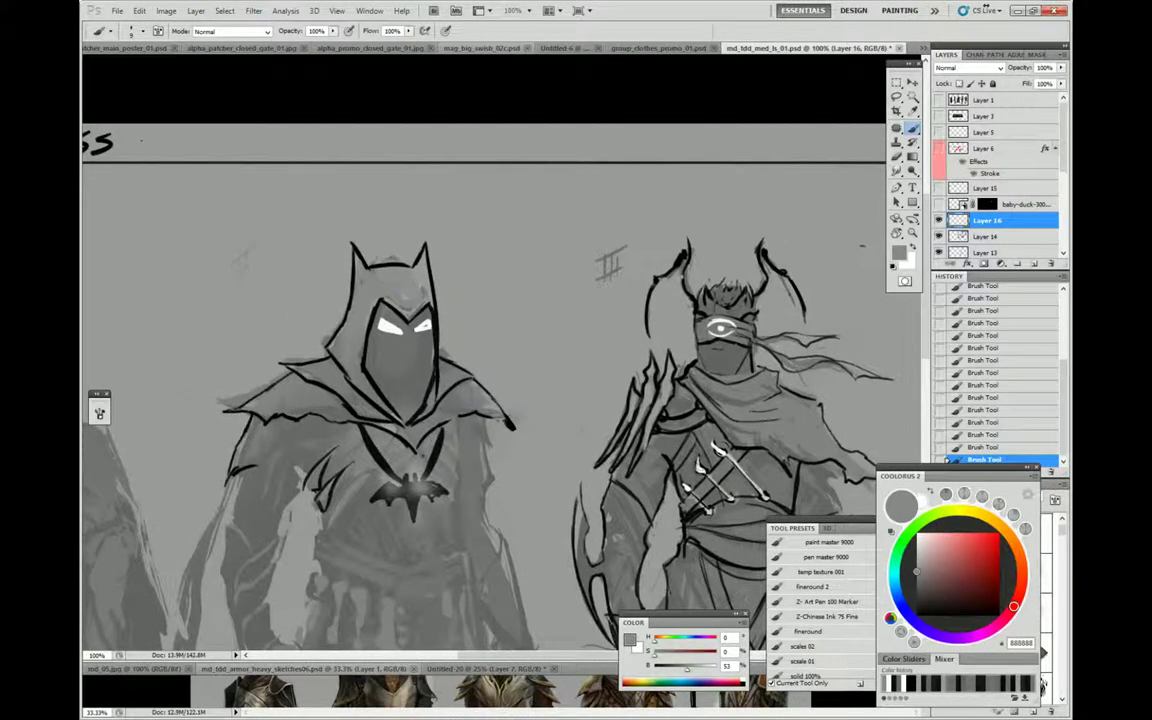
left_click(328, 391, "alt")
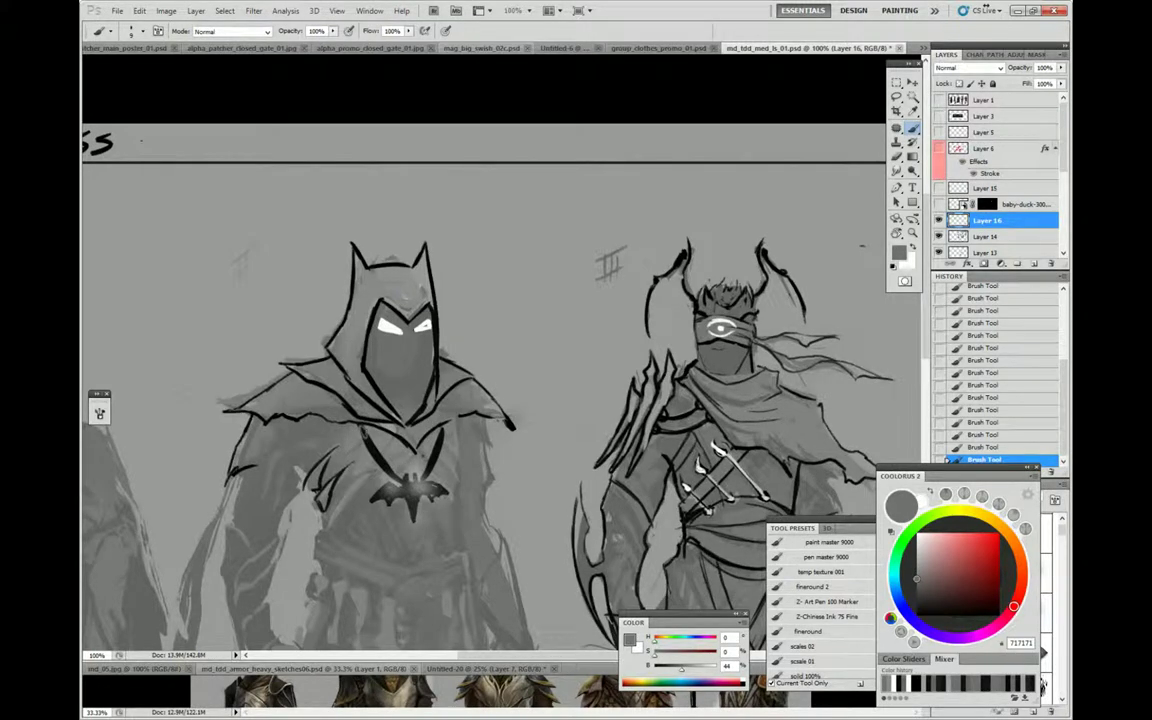
key("x")
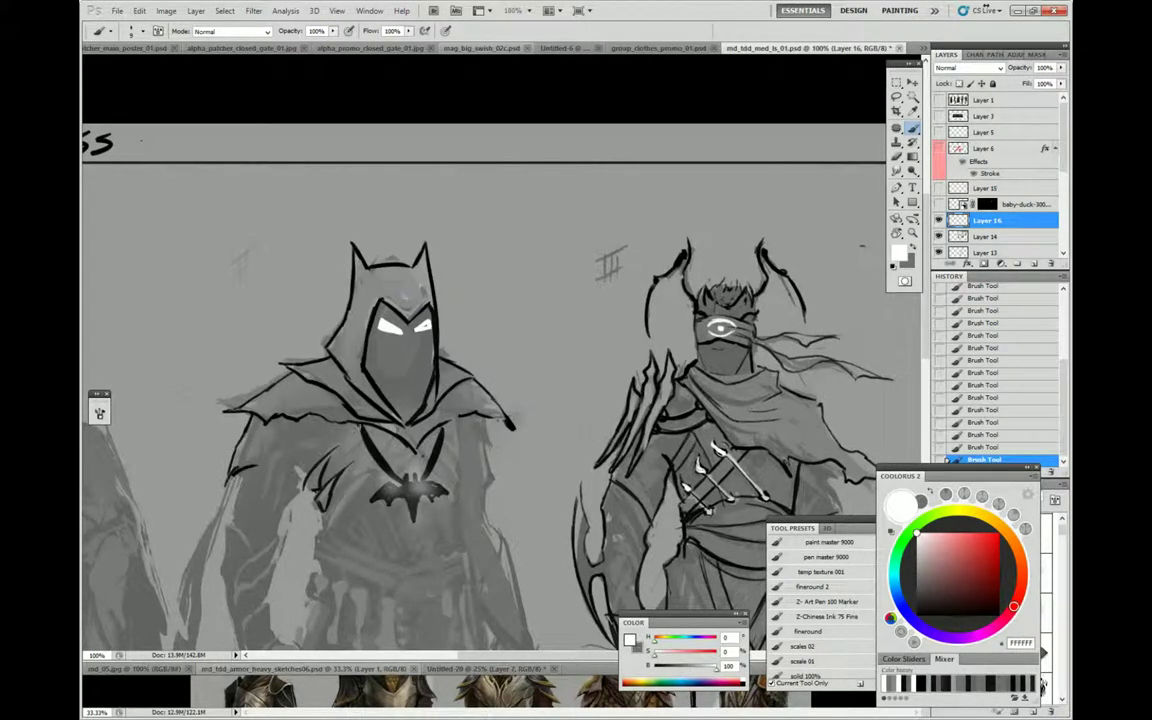